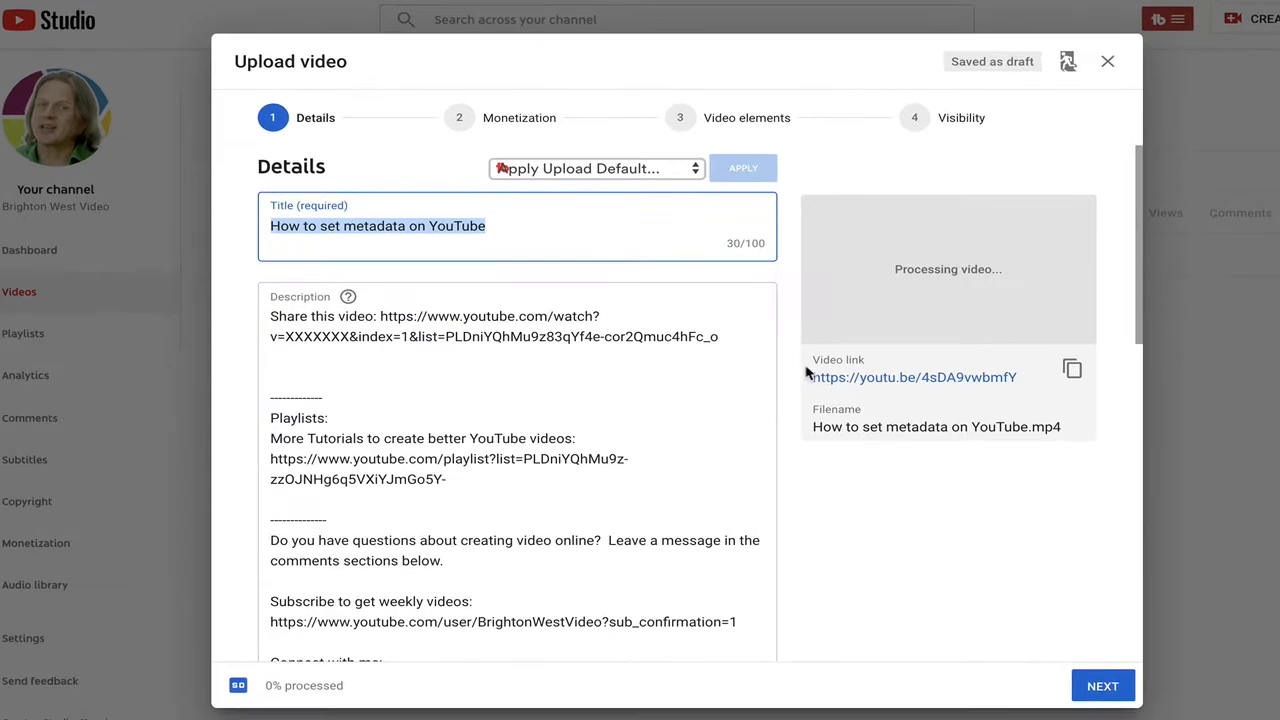
Finish uploading the video with the Private visibility option under Publish now.
scroll(791, 434, "down", 5)
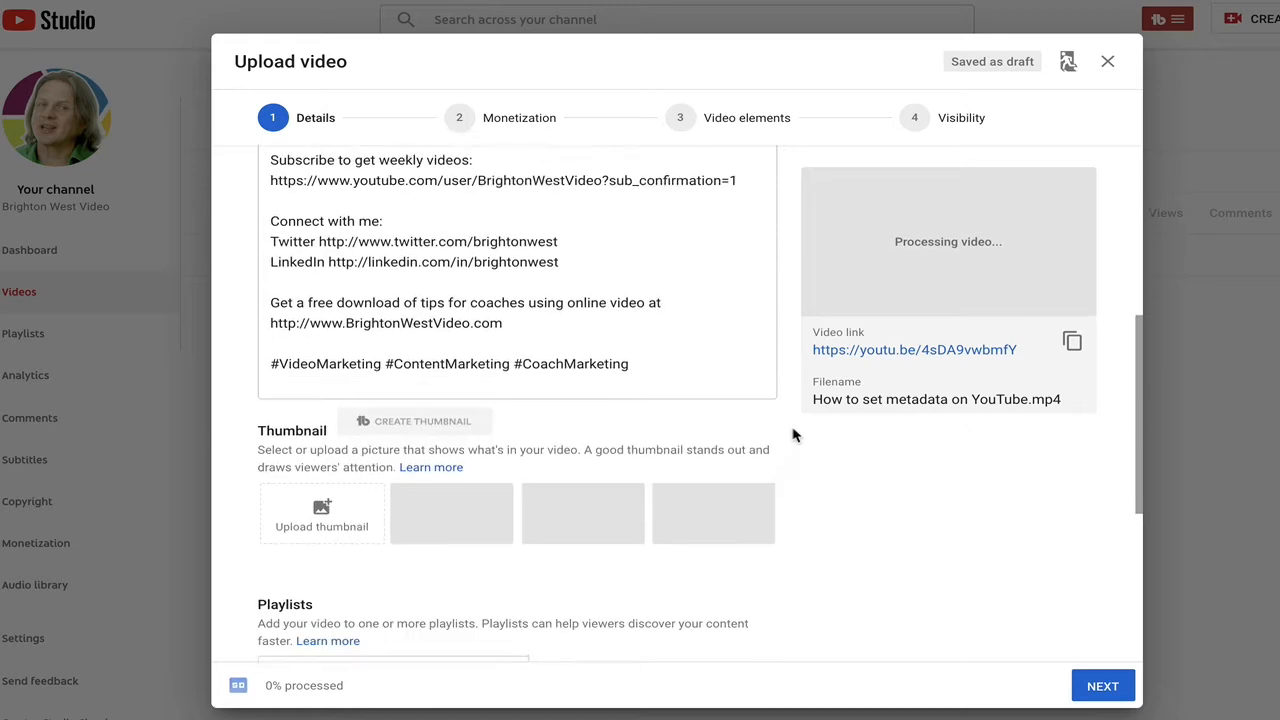
scroll(793, 434, "down", 2)
scroll(790, 495, "down", 2)
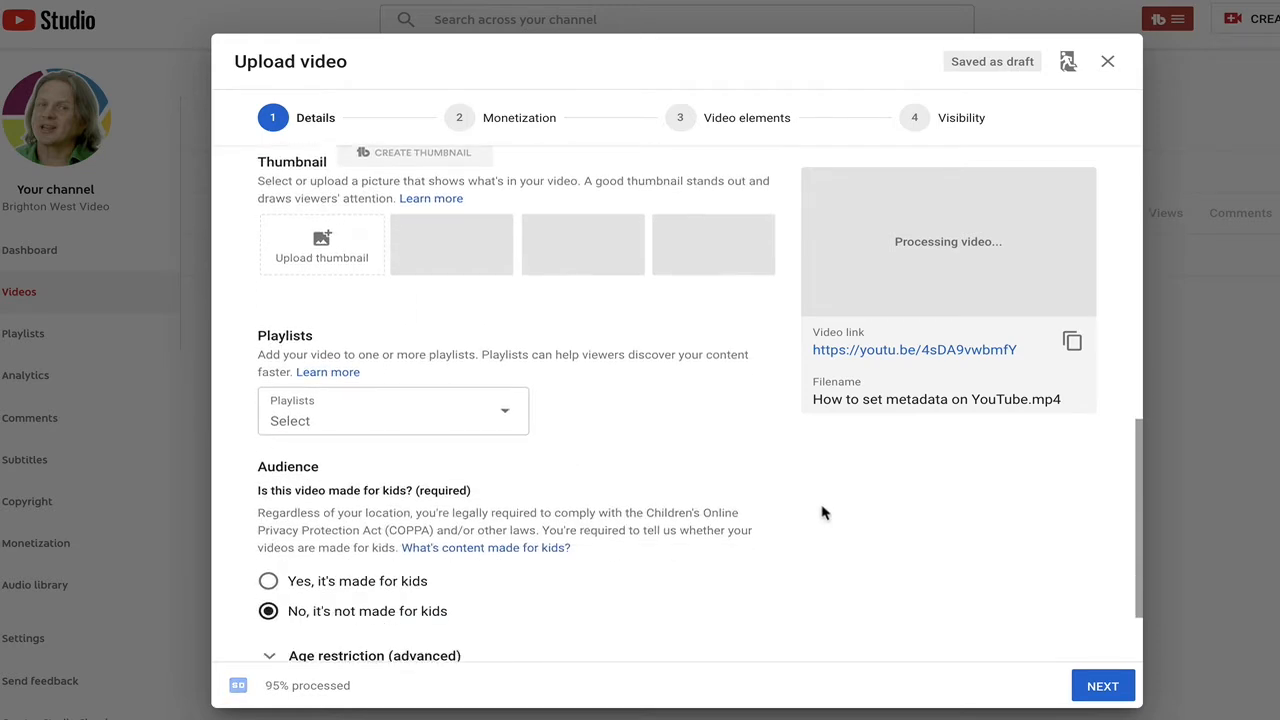
scroll(822, 513, "down", 2)
scroll(822, 513, "up", 10)
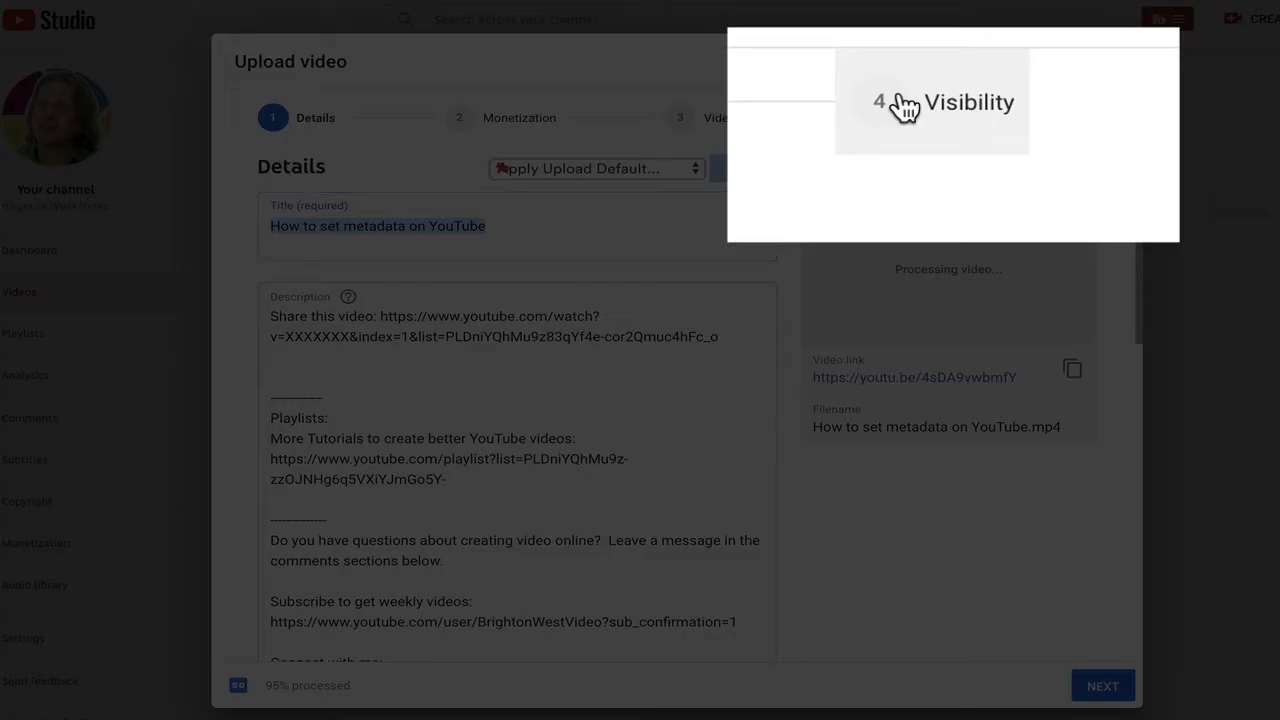
left_click(912, 118)
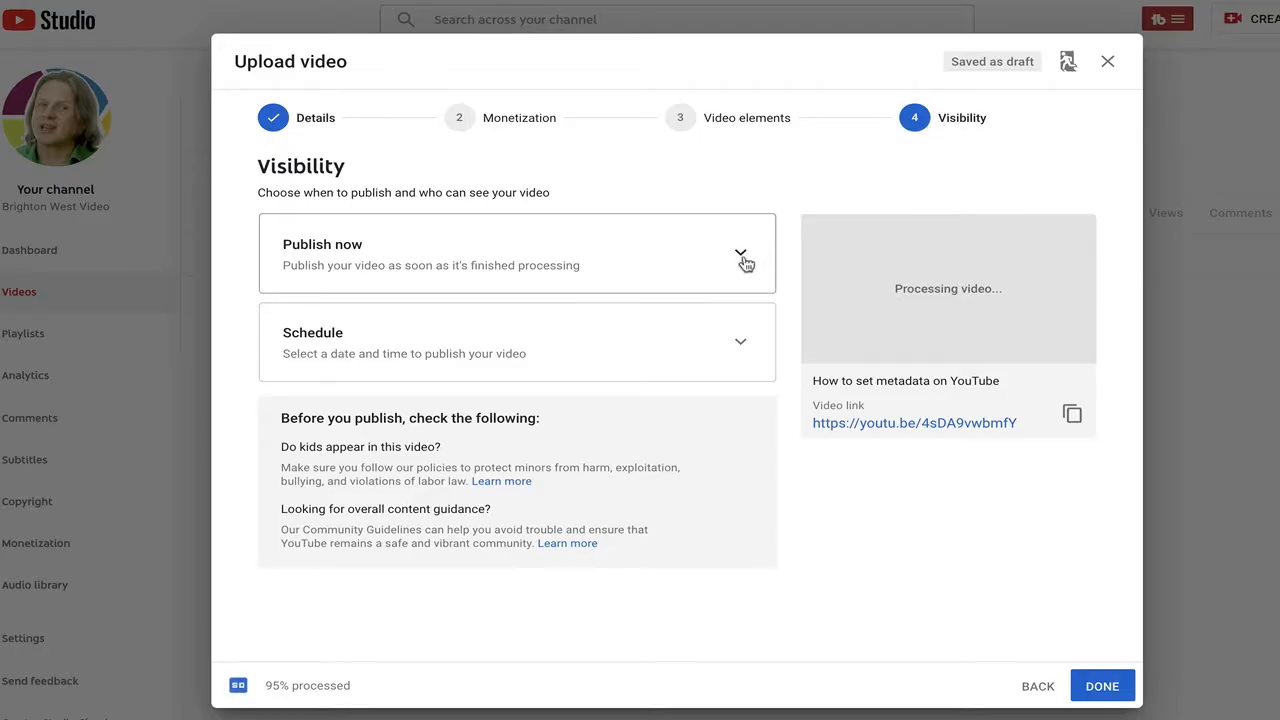
left_click(741, 255)
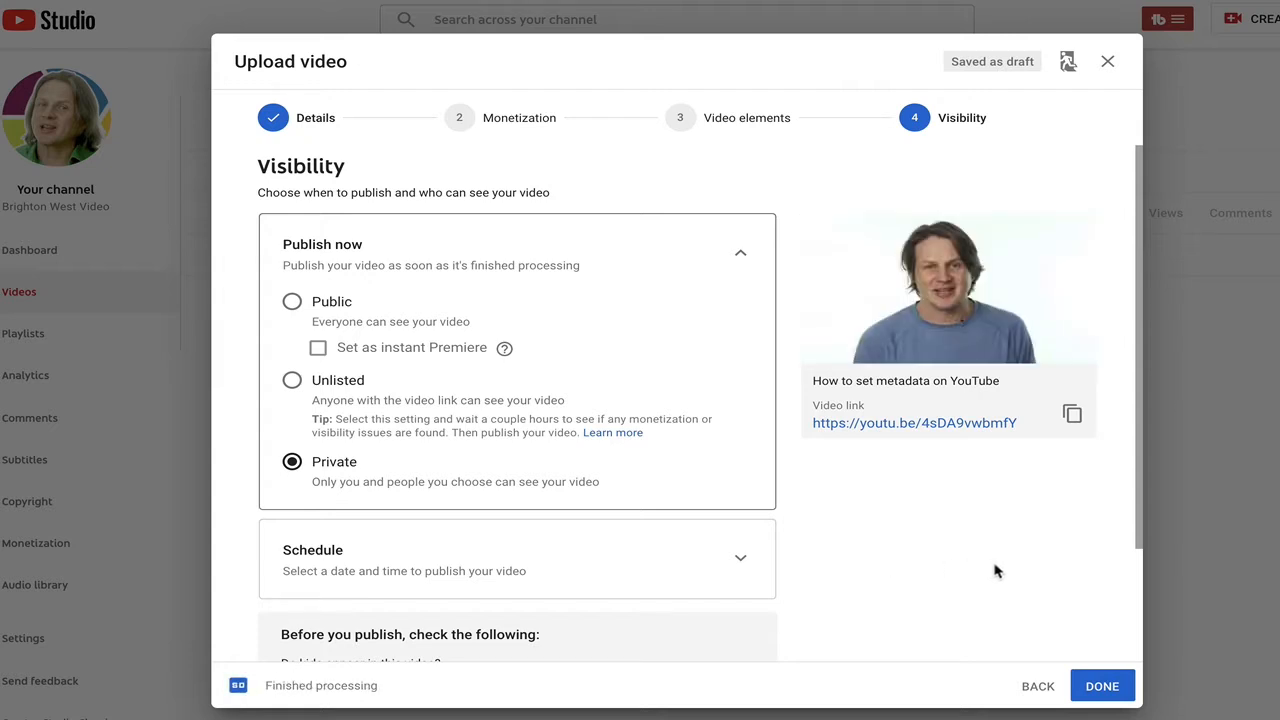
left_click(1091, 690)
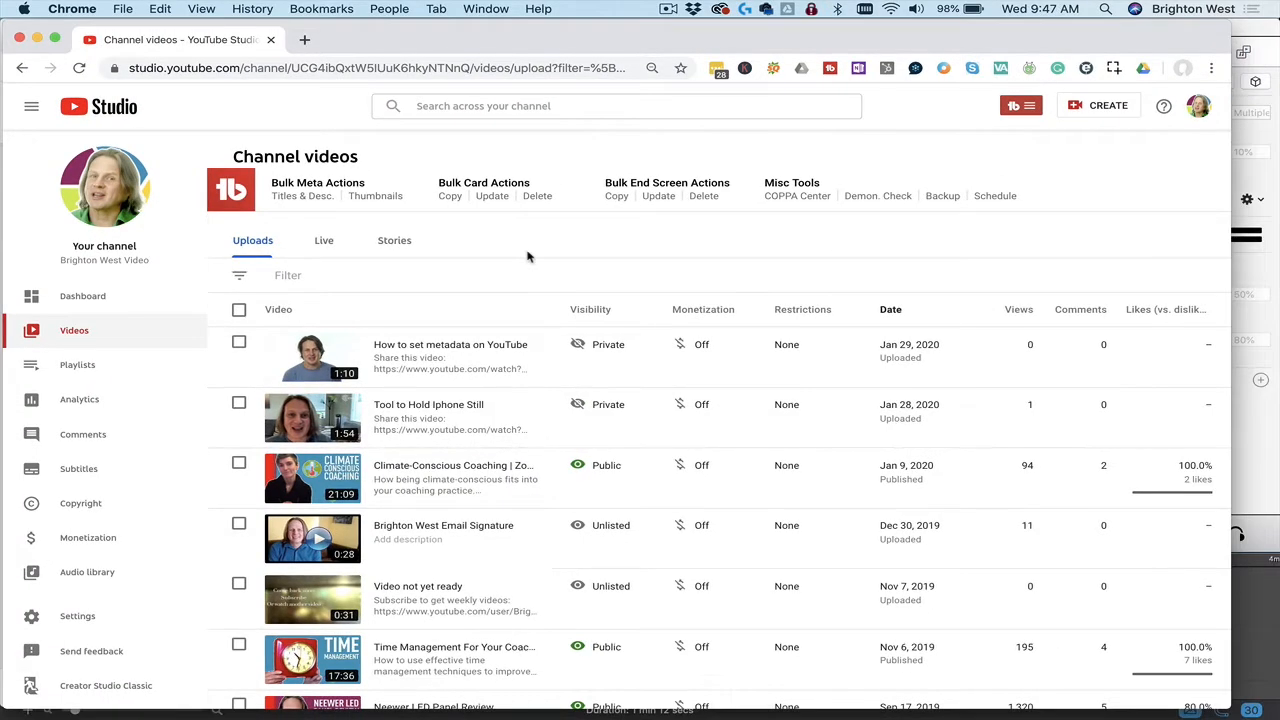
Open the details of the uploaded video "How to set metadata on YouTube" and look over its title and description.
mouse_move(428, 358)
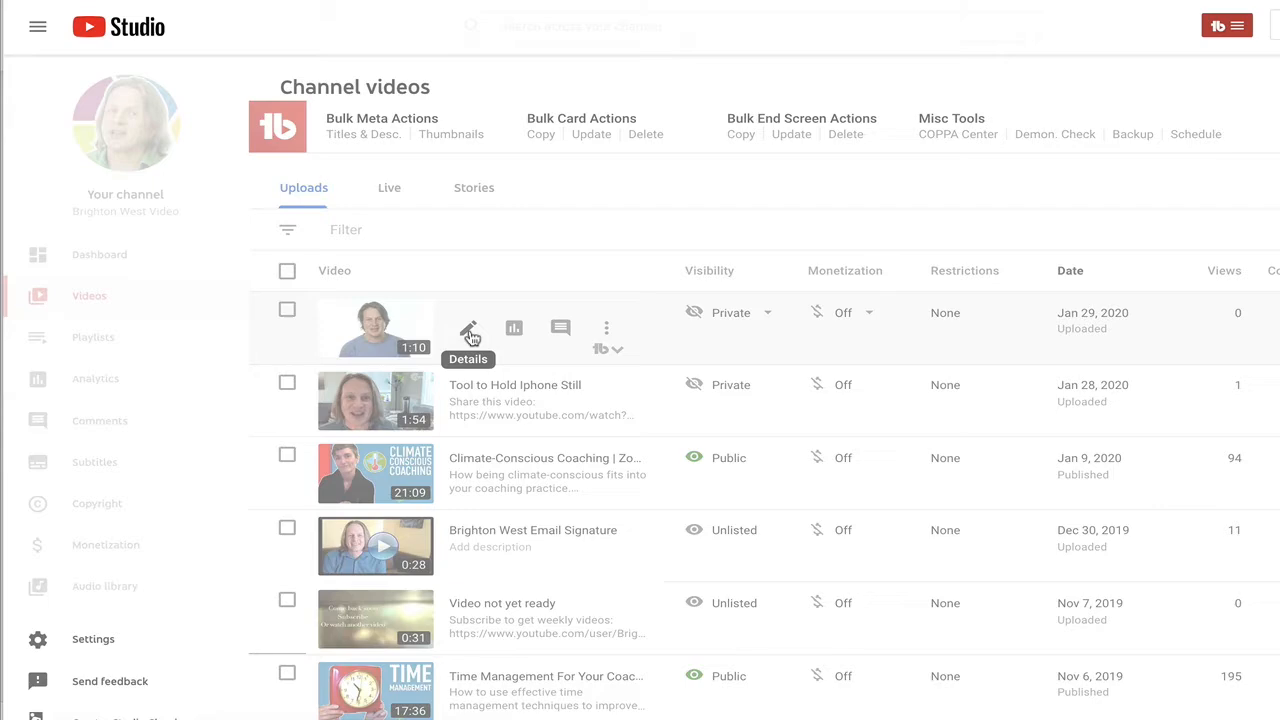
left_click(468, 333)
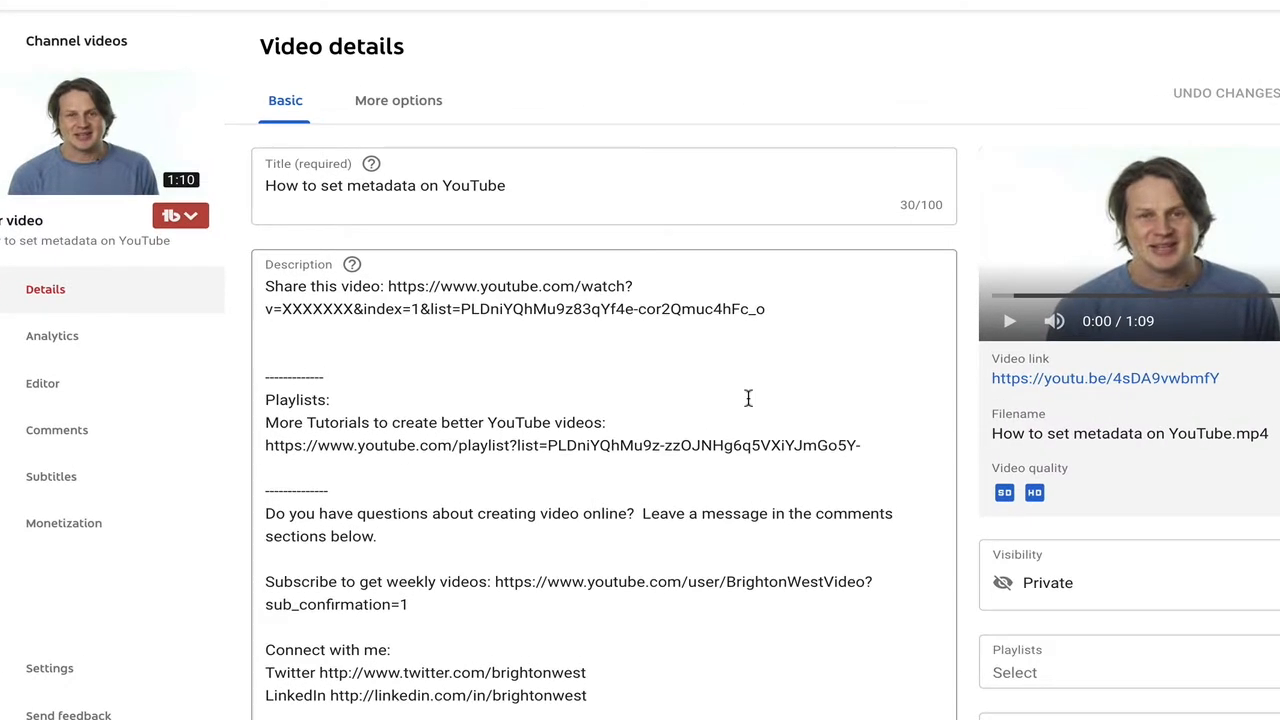
scroll(748, 398, "down", 1)
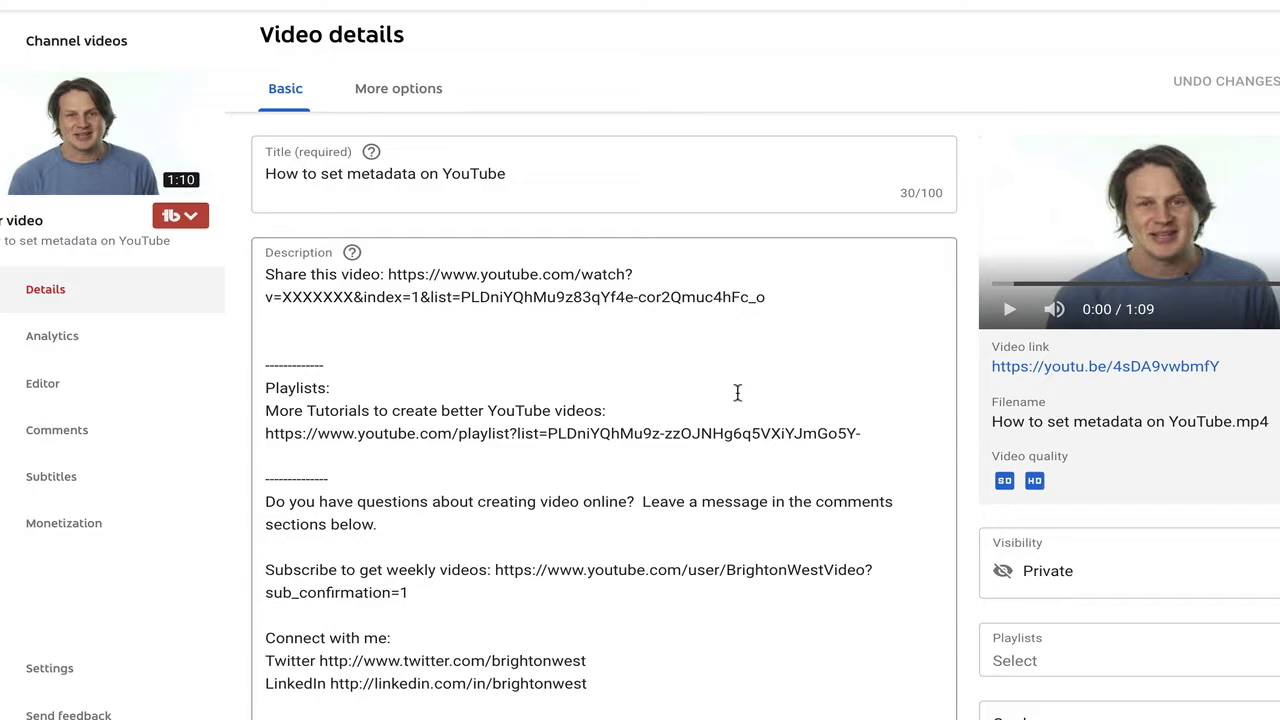
scroll(666, 329, "down", 1)
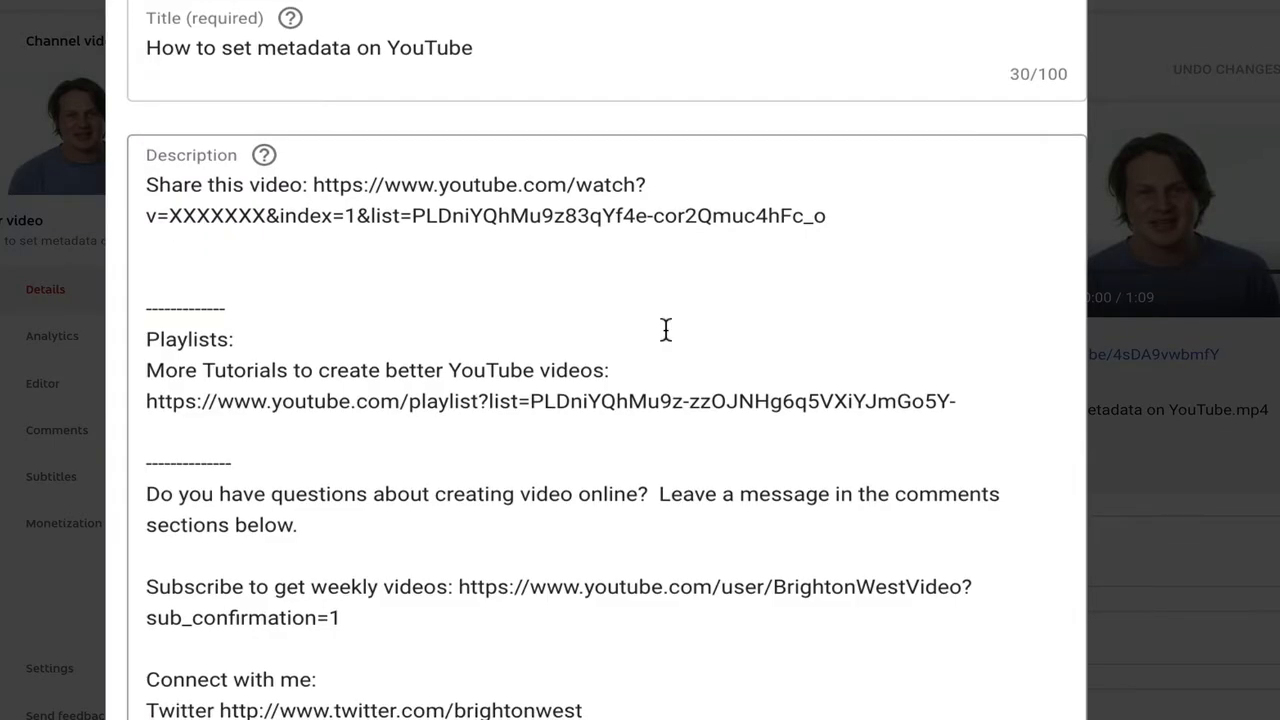
scroll(666, 329, "down", 2)
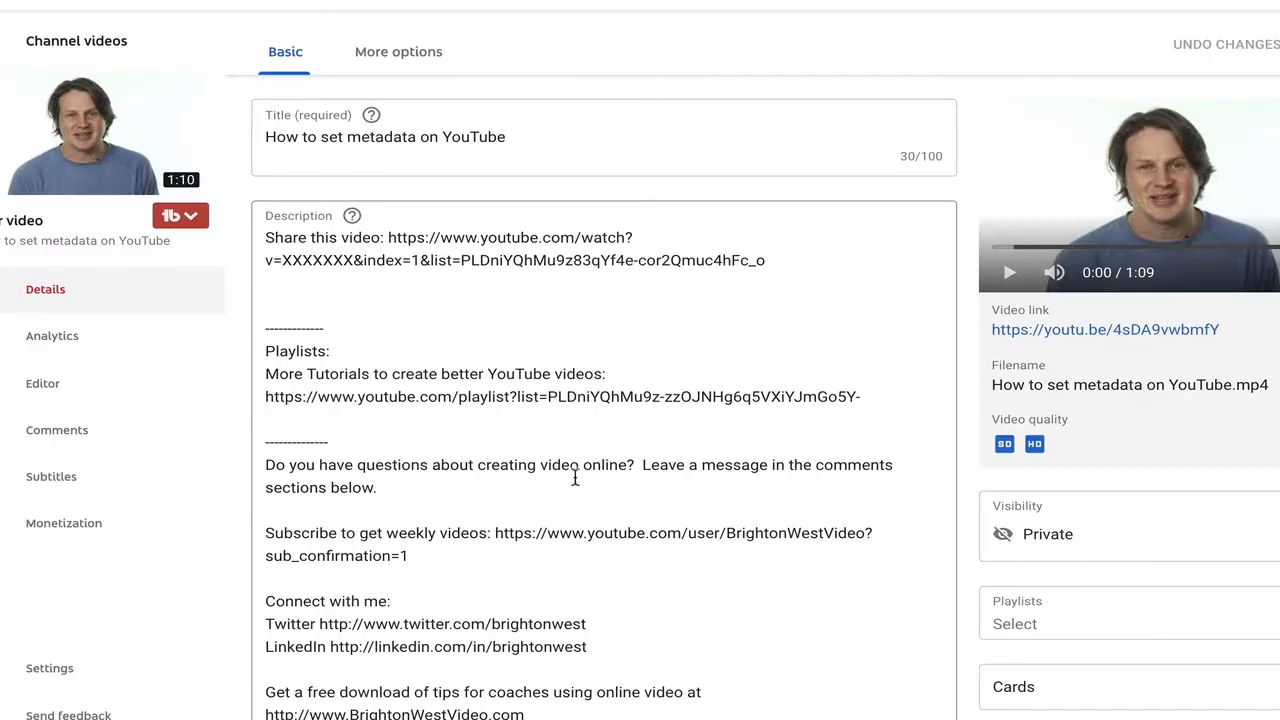
scroll(565, 567, "up", 2)
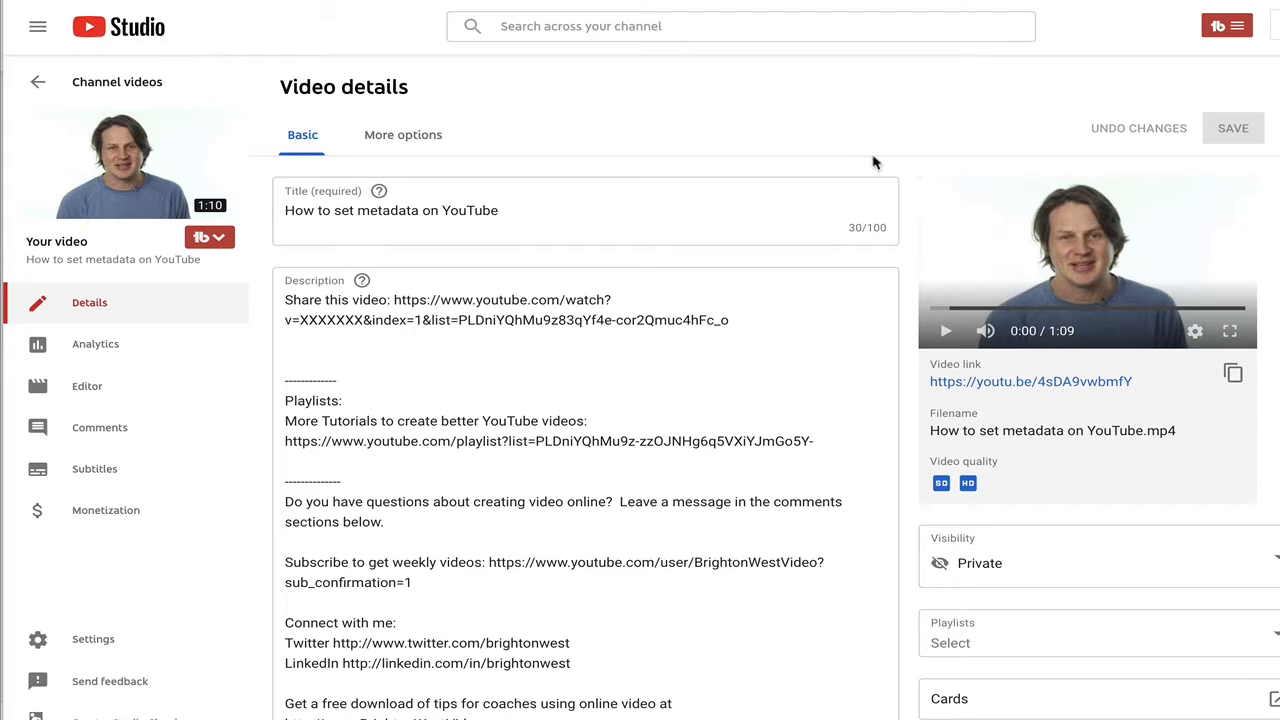
Launch TubeBuddy's Keyword Explorer and explore the keyword "how to set youtube metadata".
left_click(1236, 30)
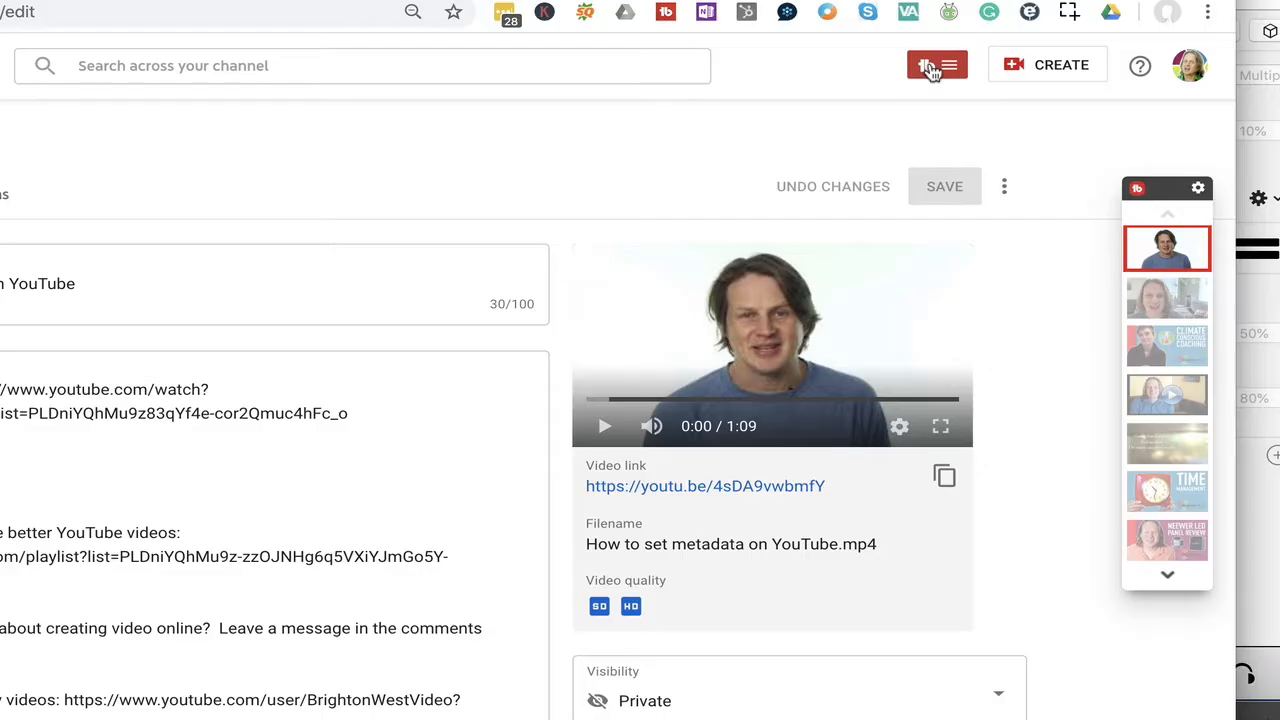
left_click(931, 67)
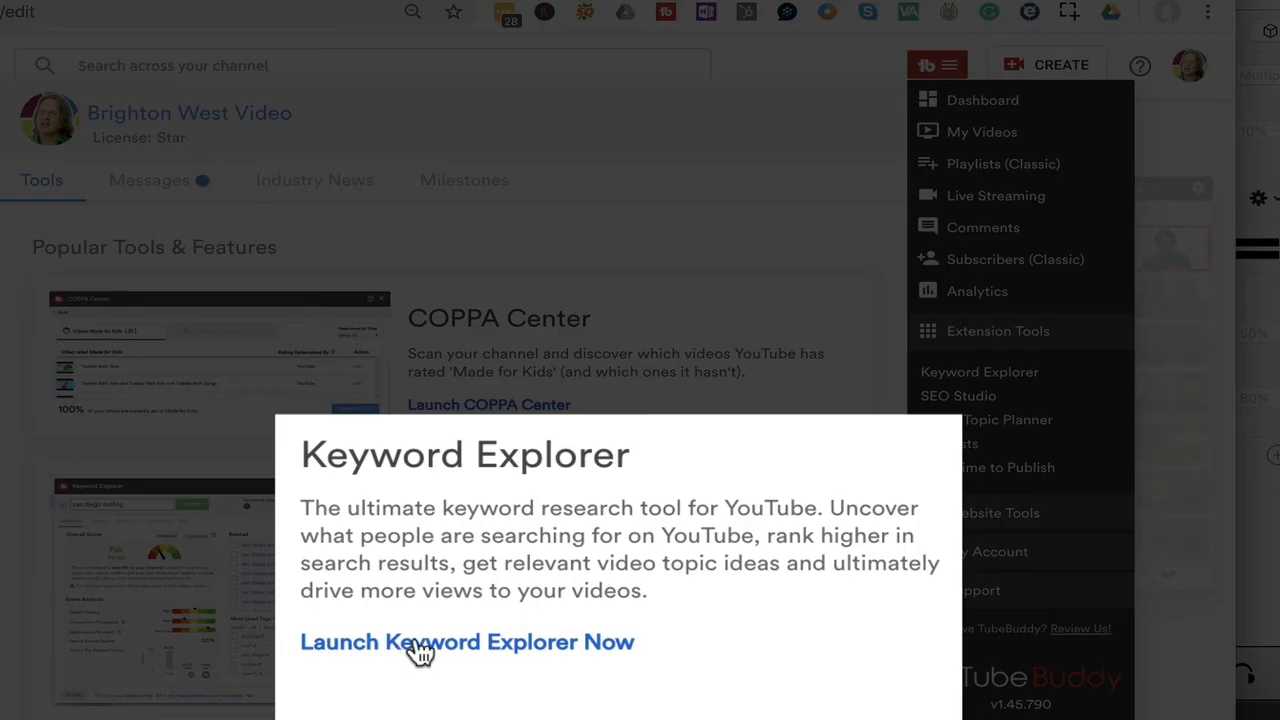
left_click(468, 652)
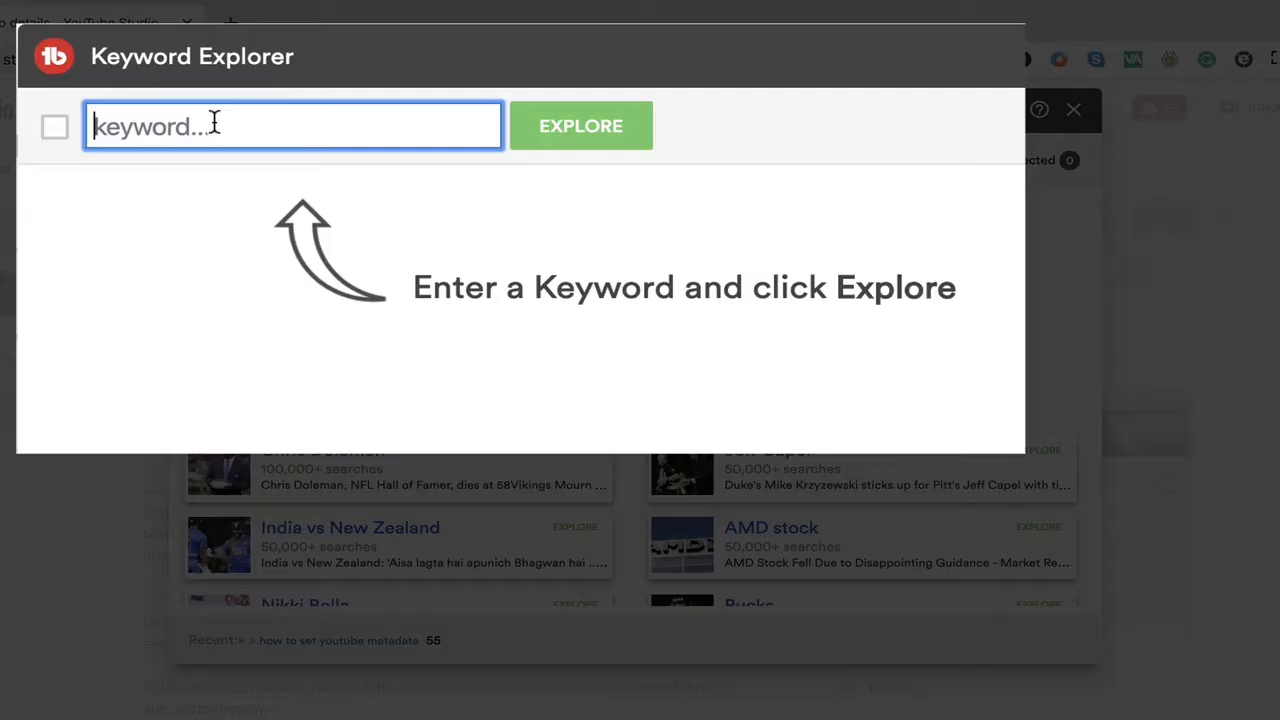
type("how to ")
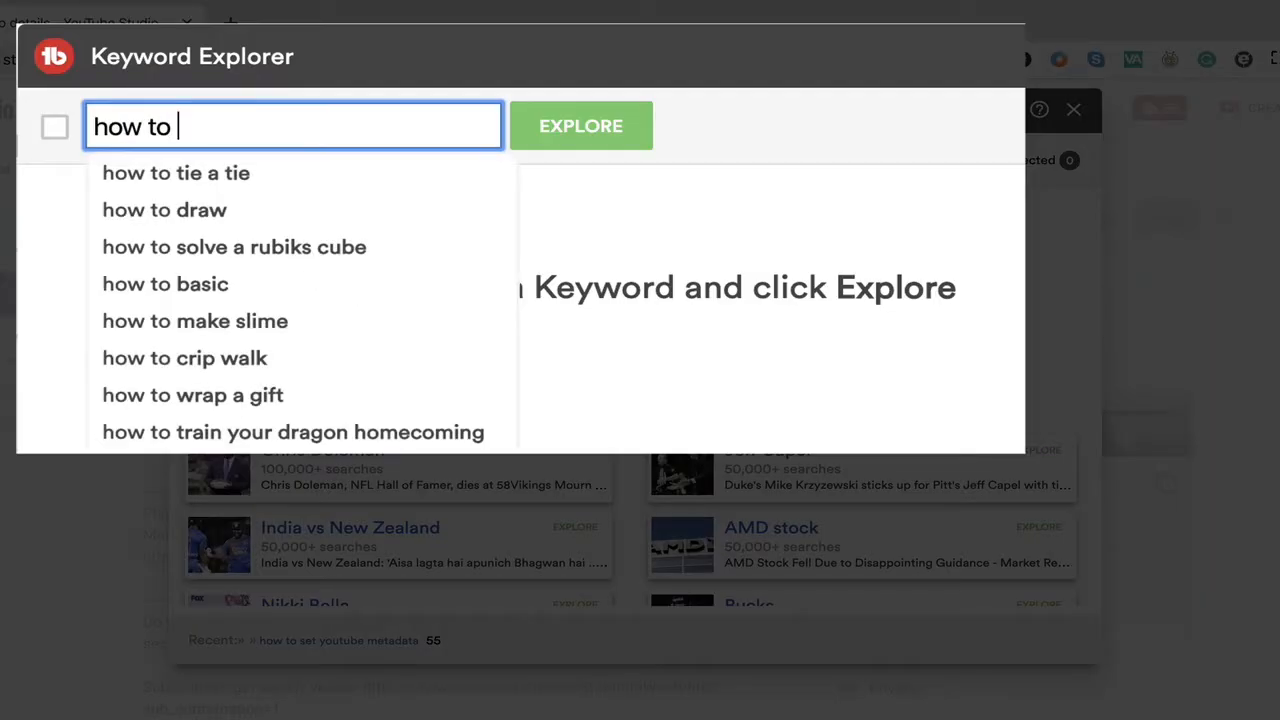
type("set youtube metadata")
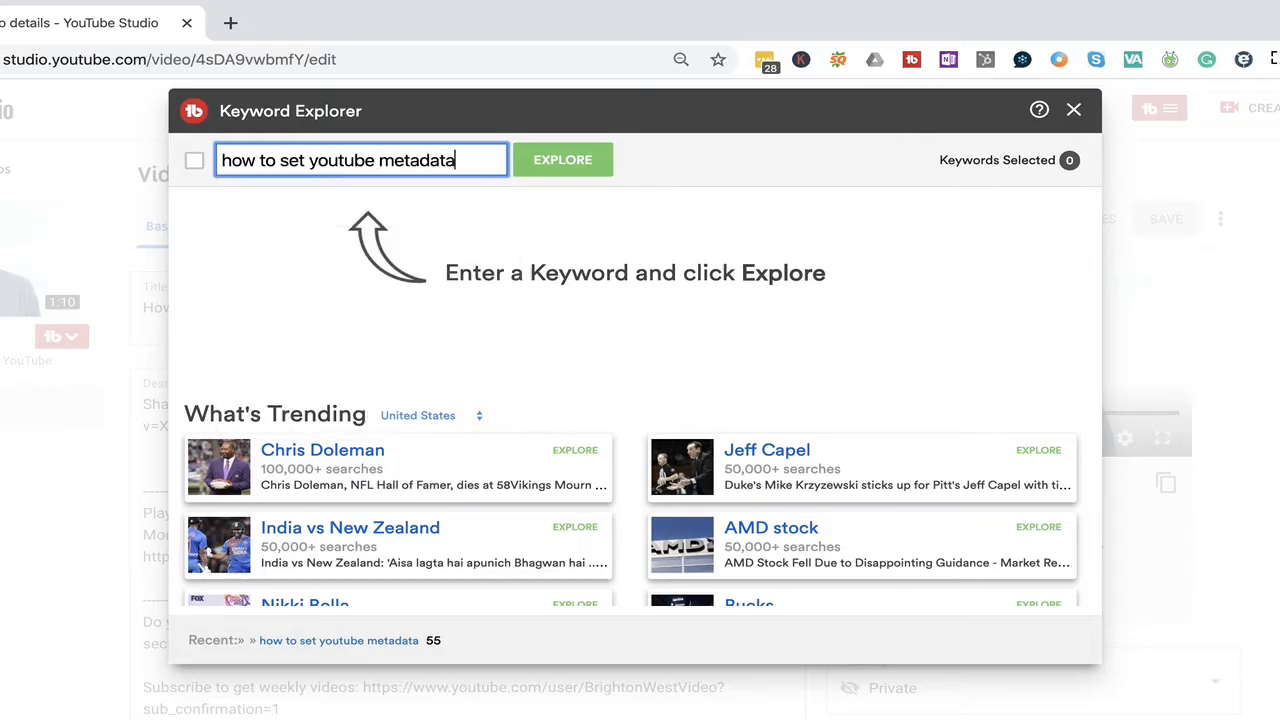
left_click(557, 172)
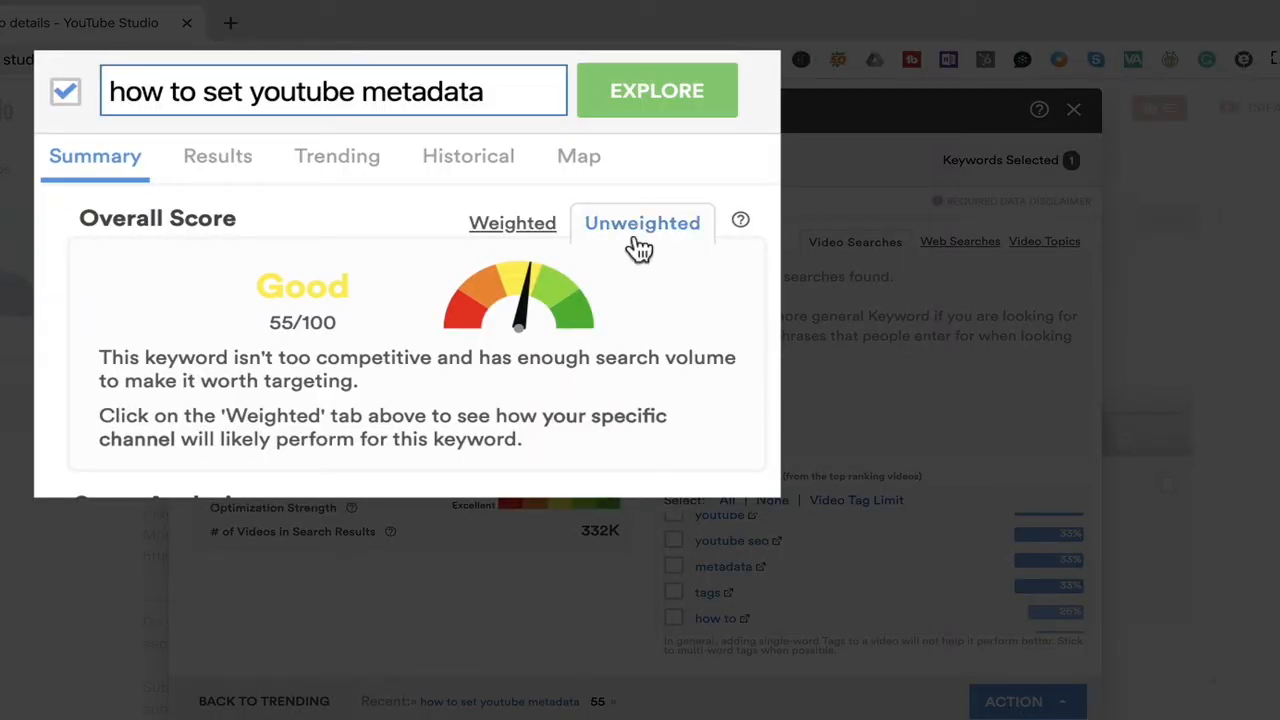
Examine the keyword's weighted score, search results, trending queries and most used tags, and close Keyword Explorer.
left_click(519, 233)
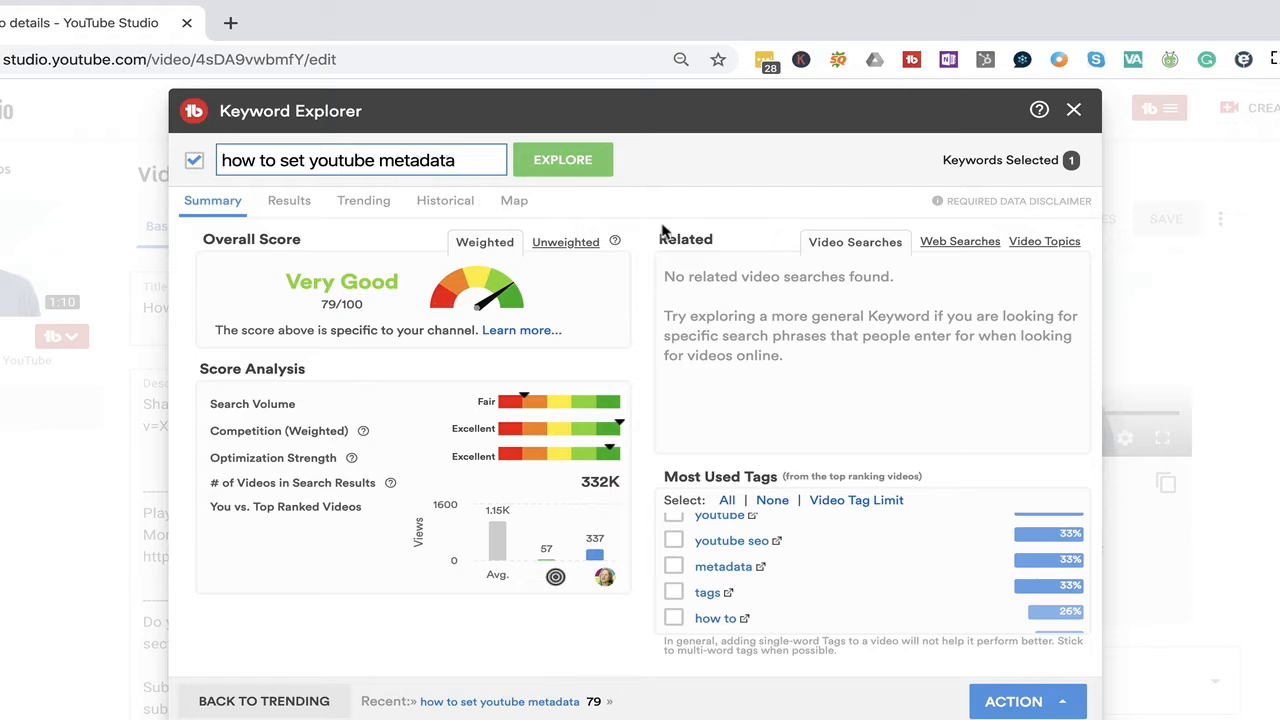
left_click(290, 204)
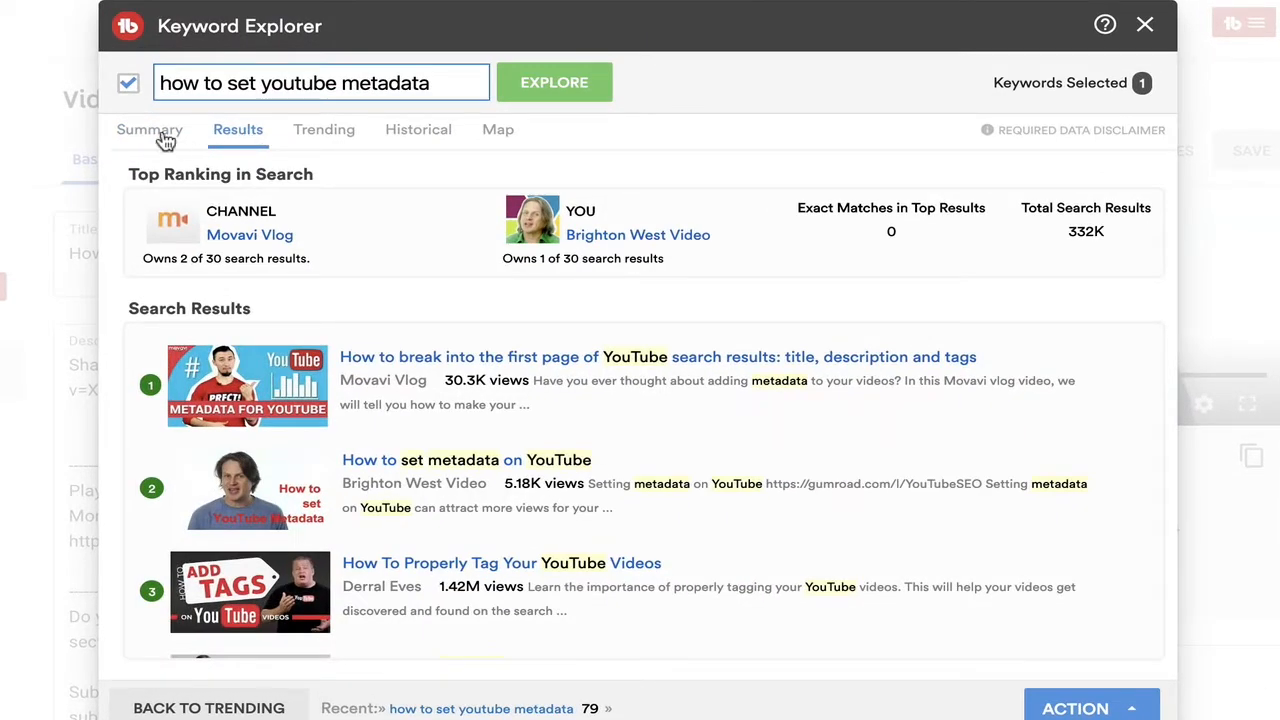
left_click(326, 134)
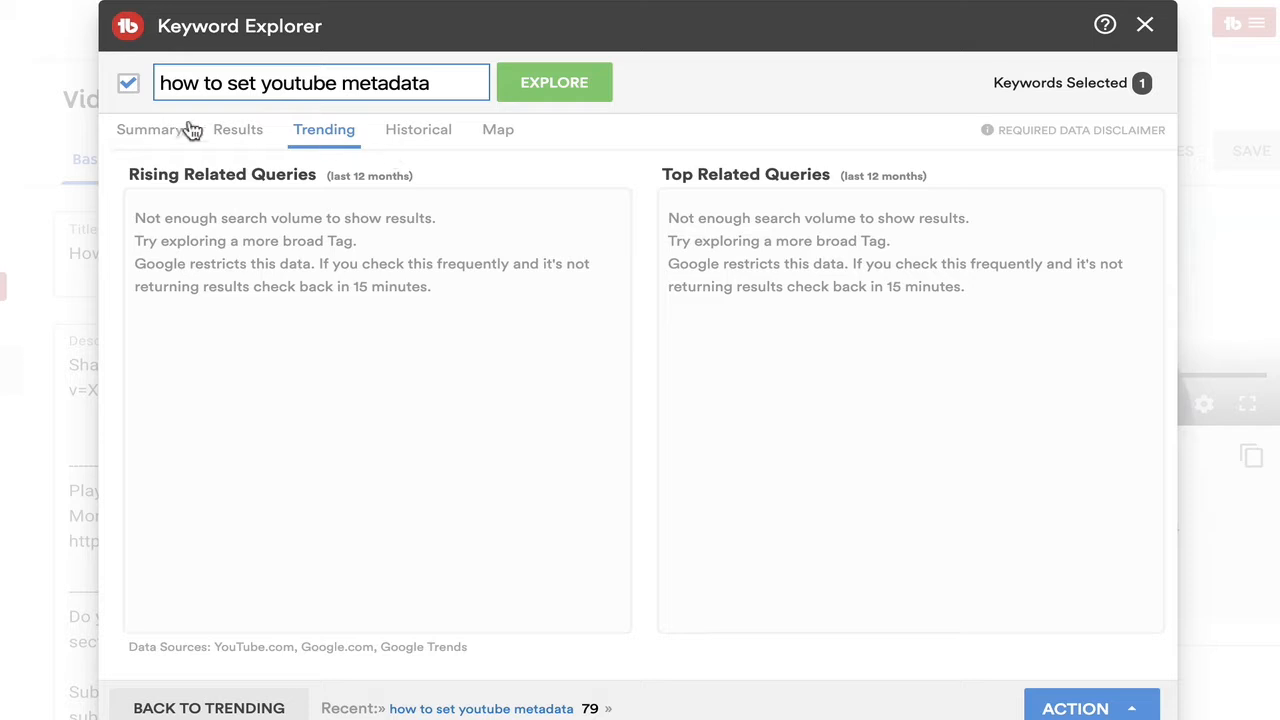
left_click(151, 141)
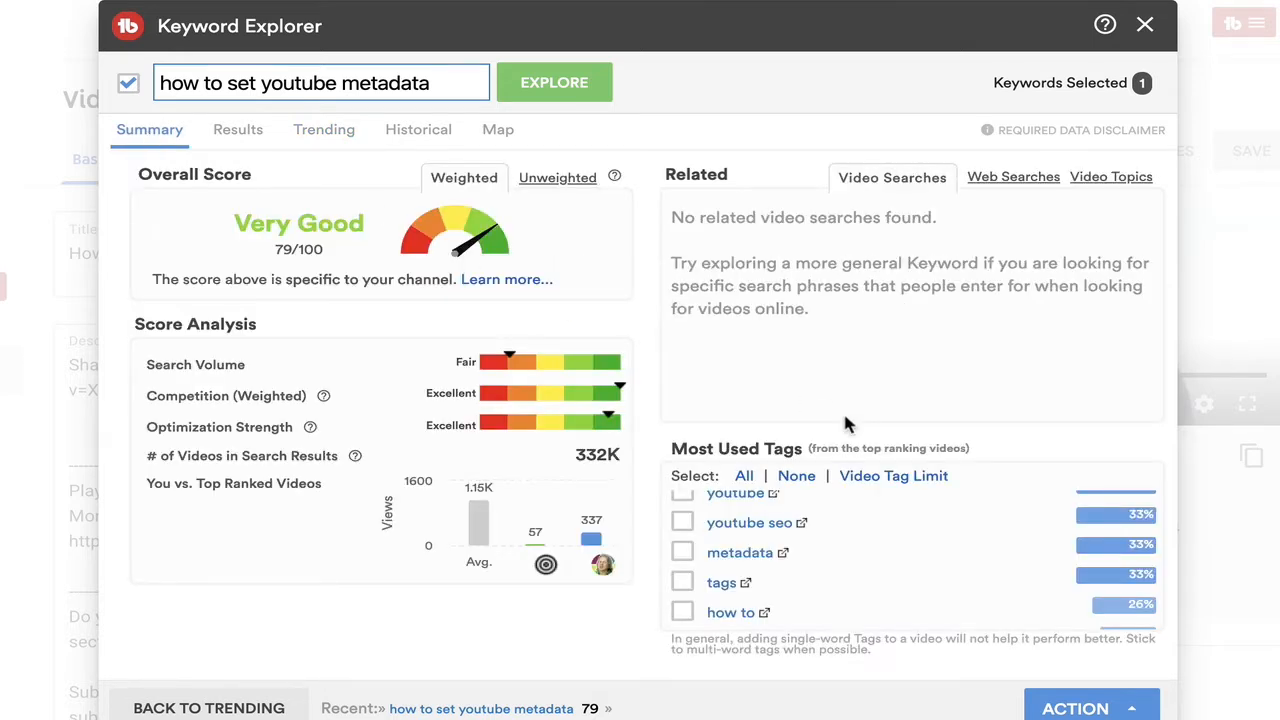
scroll(883, 573, "up", 3)
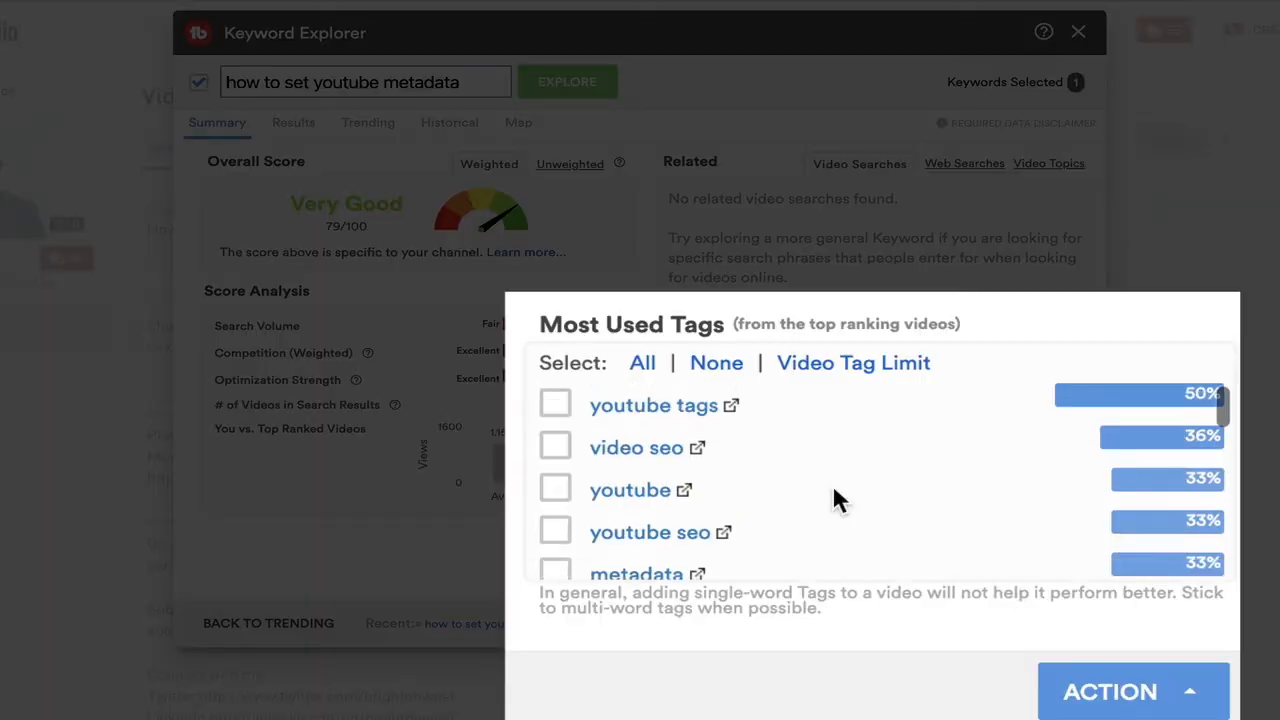
scroll(834, 490, "down", 2)
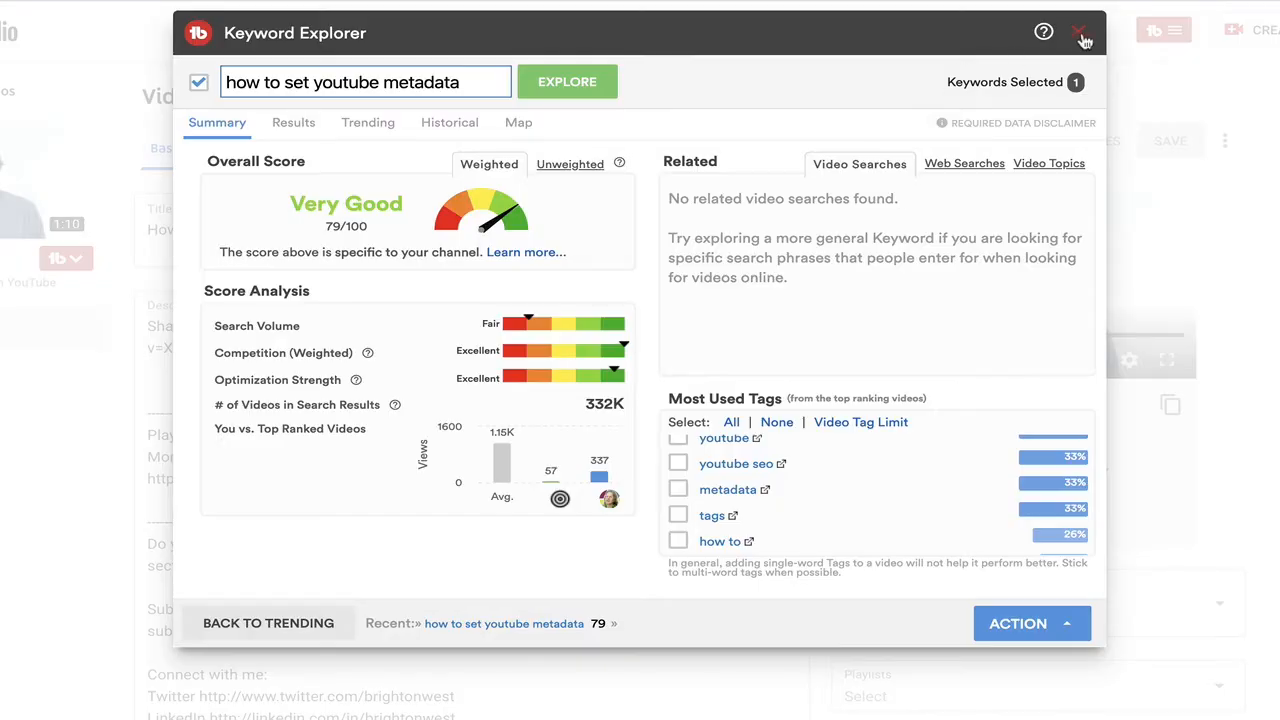
left_click(1085, 40)
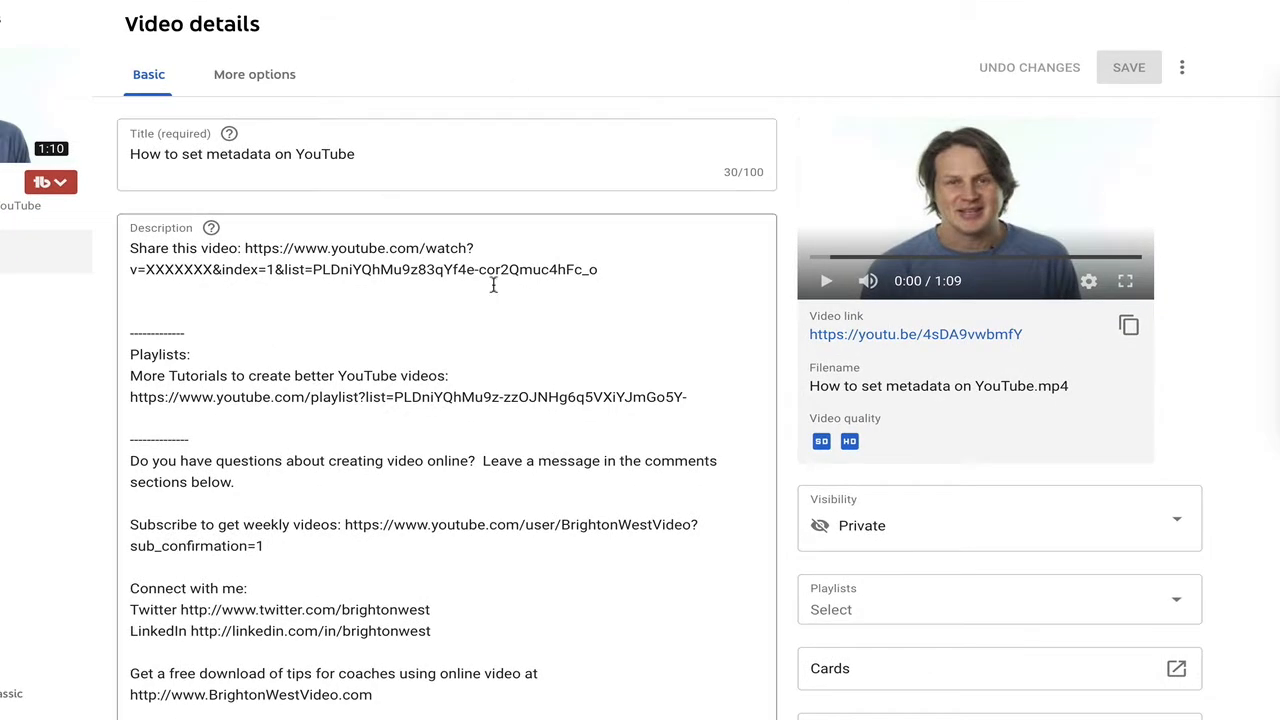
scroll(573, 302, "down", 1)
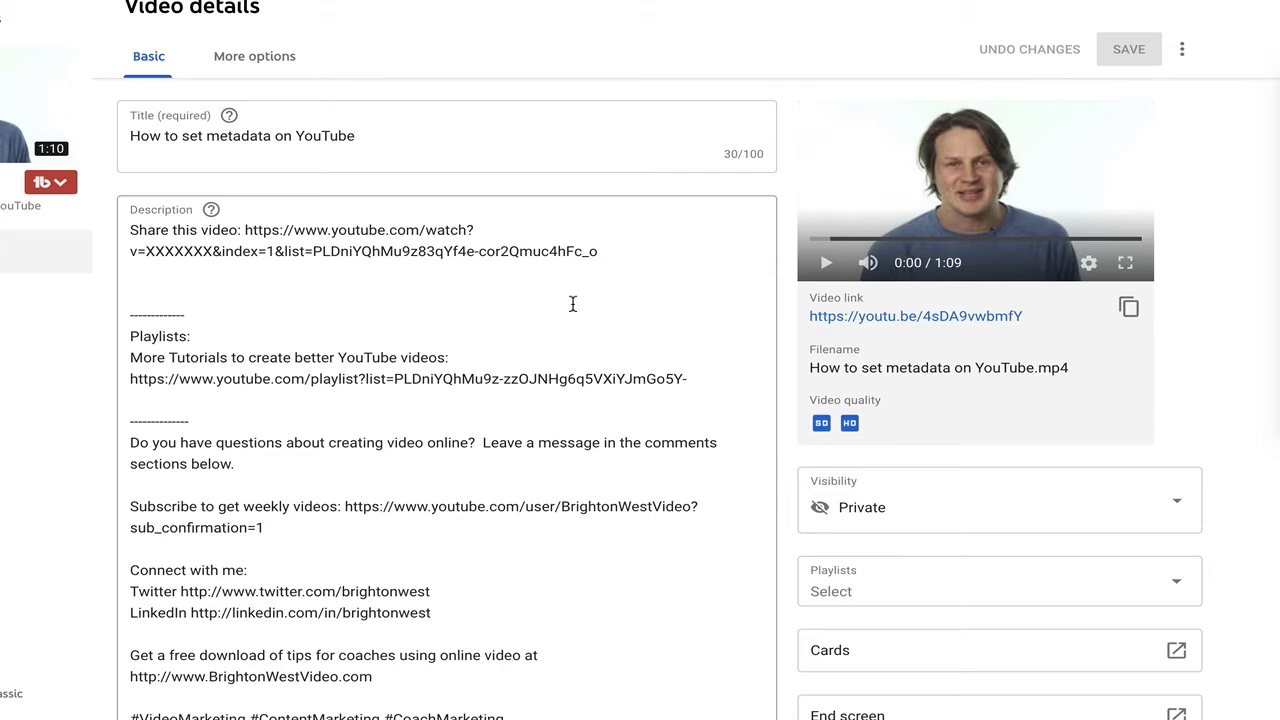
left_click(131, 228)
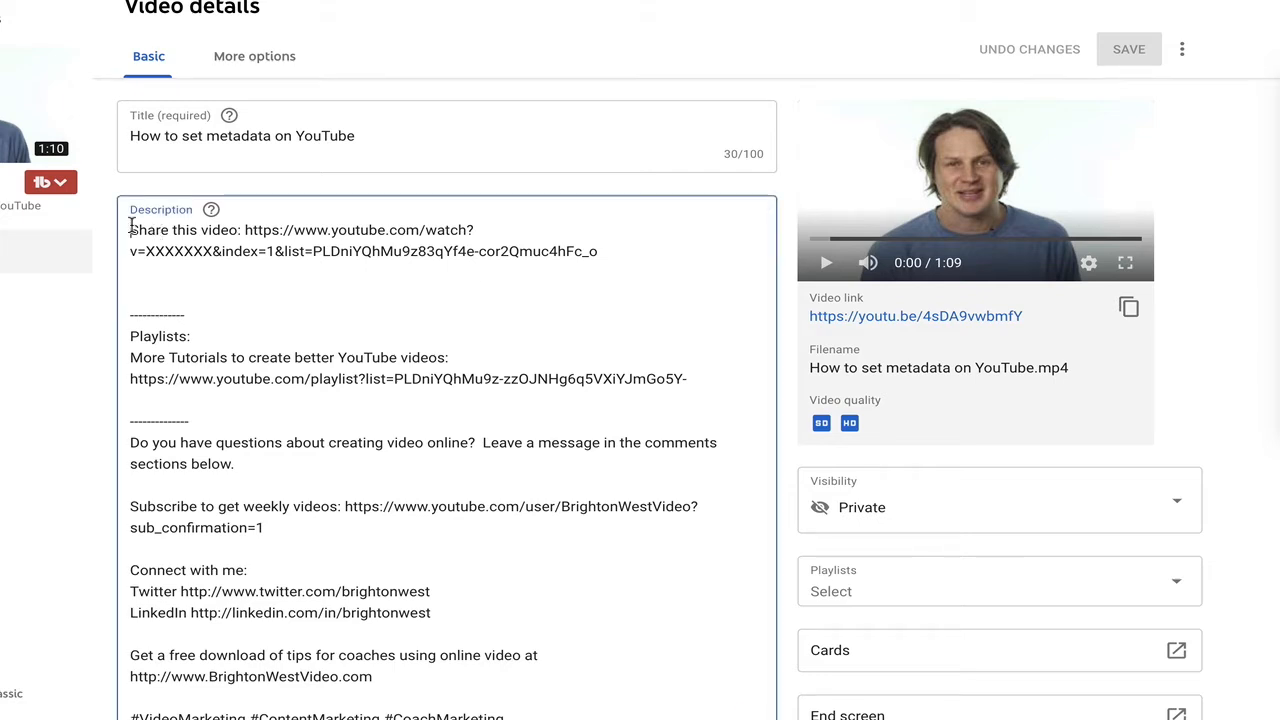
key("Return")
key("Return")
key("Up")
key("Up")
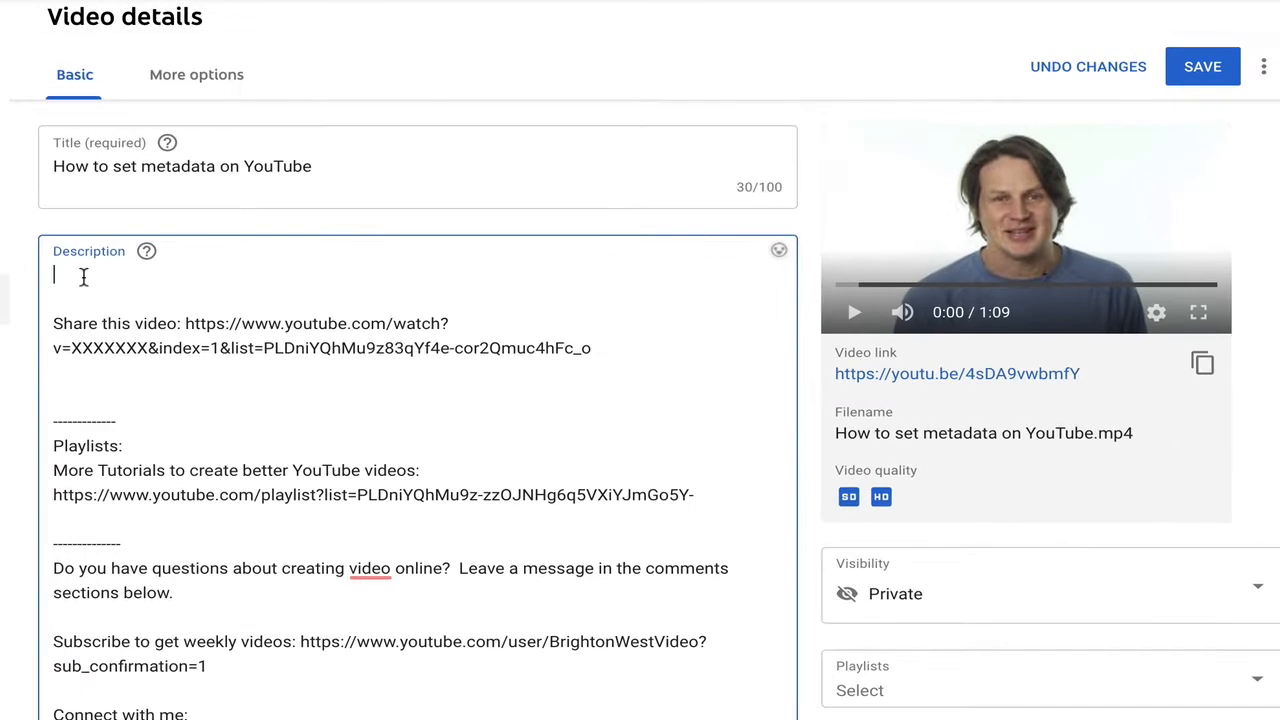
type("Tips to set metadata on YouTube.")
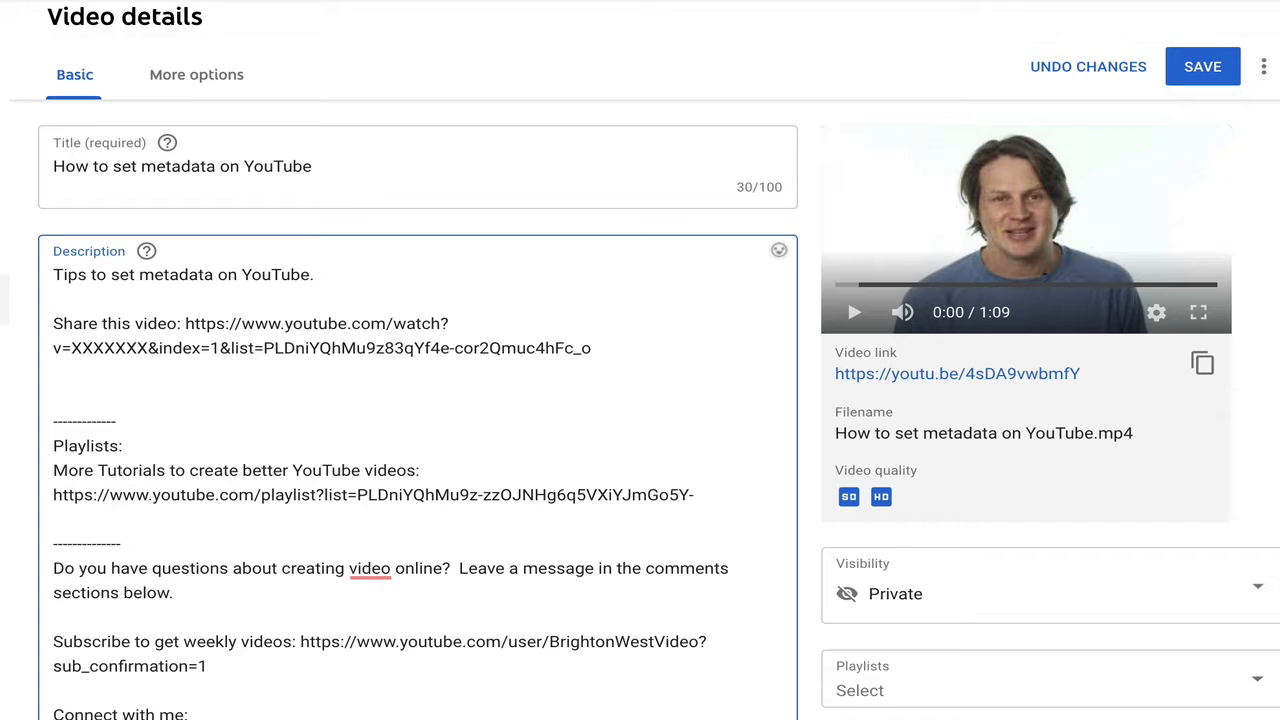
type("http://www.BrightonWestVideo.com")
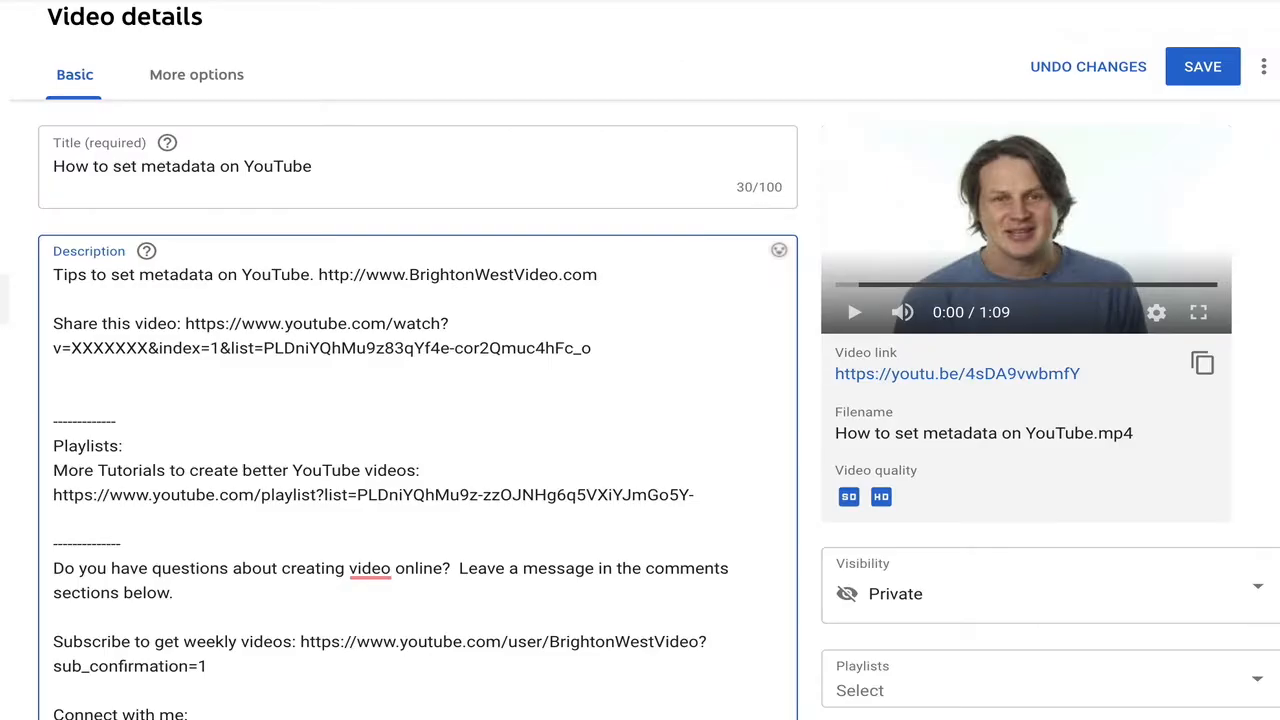
type(".")
Append "Setting metadata will help viewers find your video on YouTube." plus a sentence saying the presenter shows all the places and how to do it correctly.
type("Setting meta")
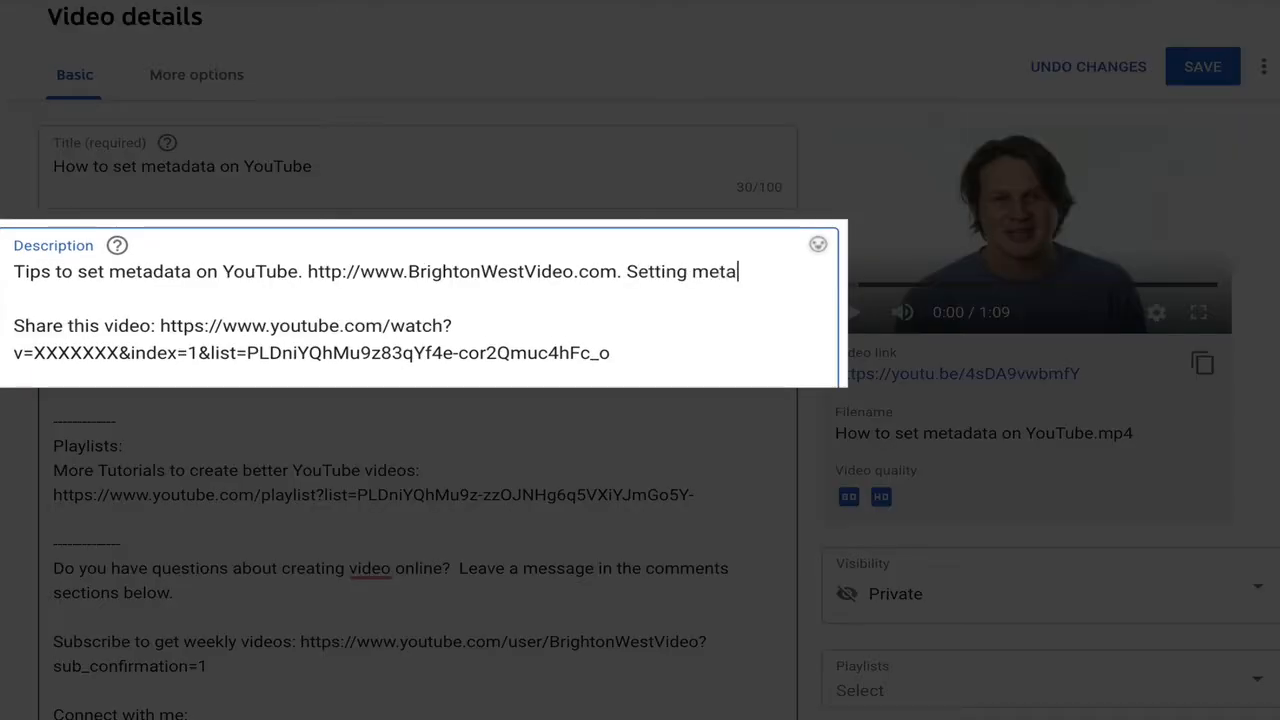
type("data will help viewers find your video on ")
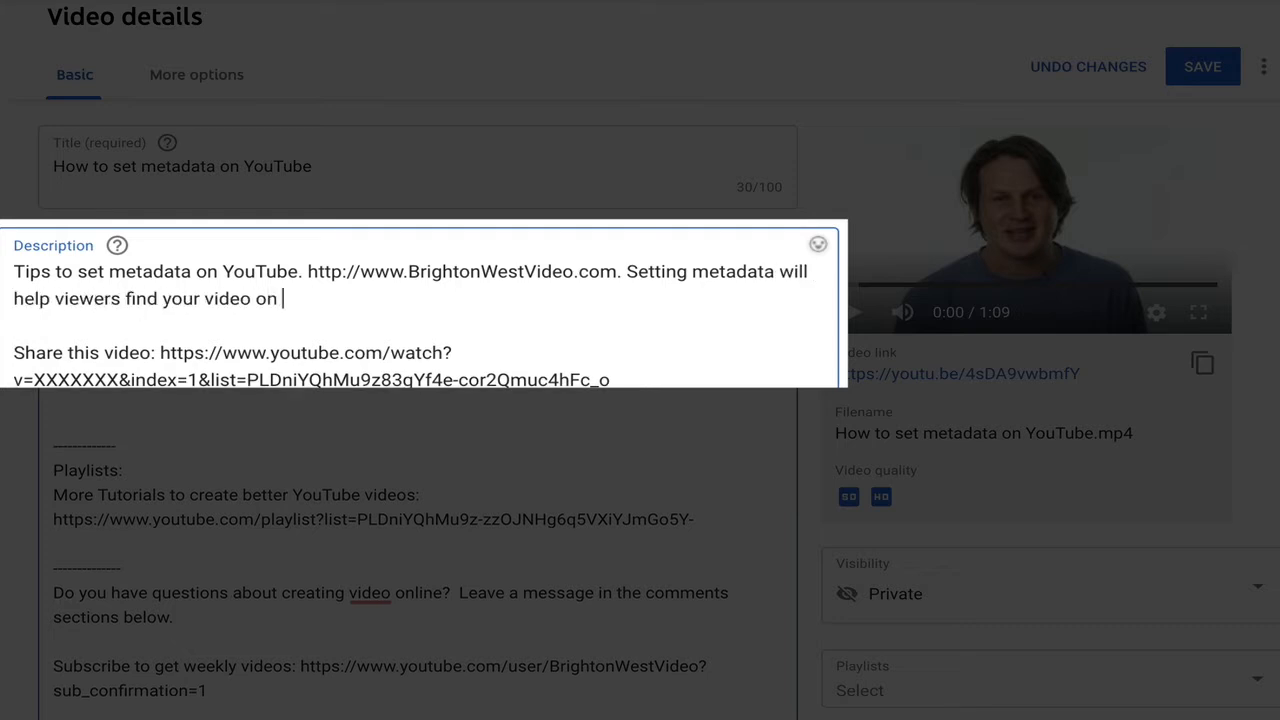
type("YouTube. In this video Brighton West")
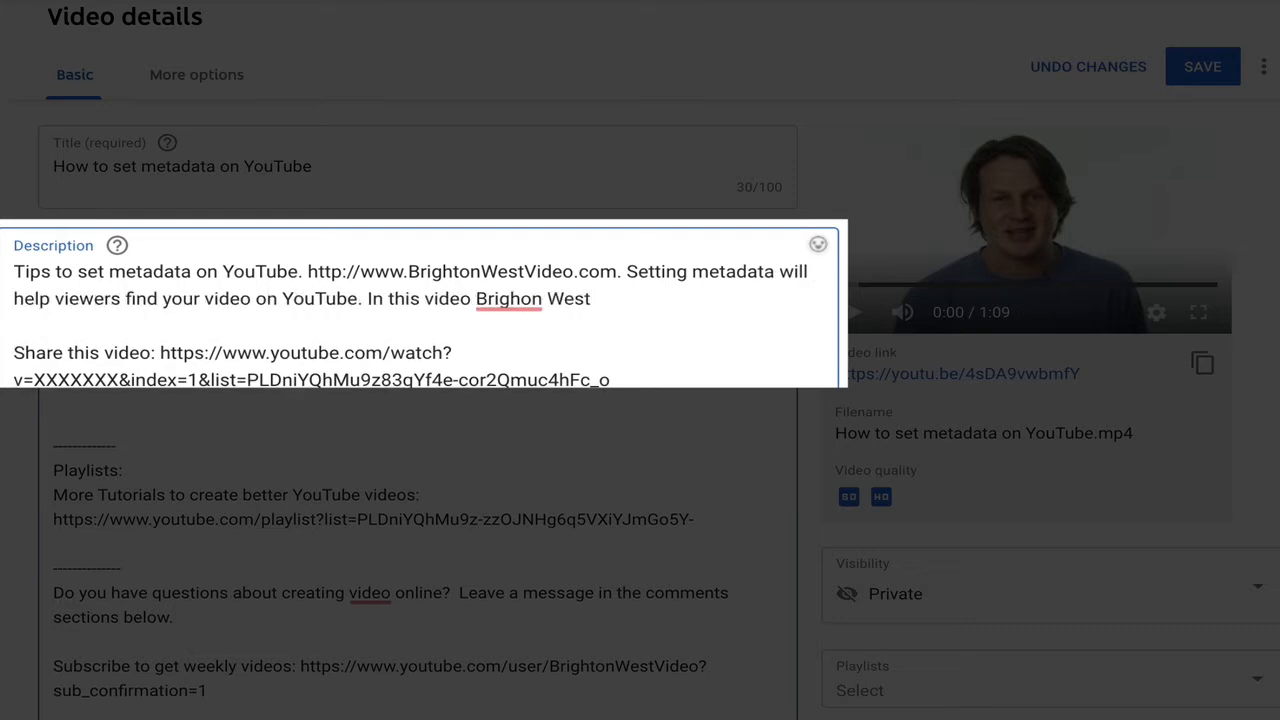
key("BackSpace")
key("BackSpace")
key("BackSpace")
key("BackSpace")
key("BackSpace")
key("BackSpace")
key("BackSpace")
type("ton West shows all the places you can set meta ")
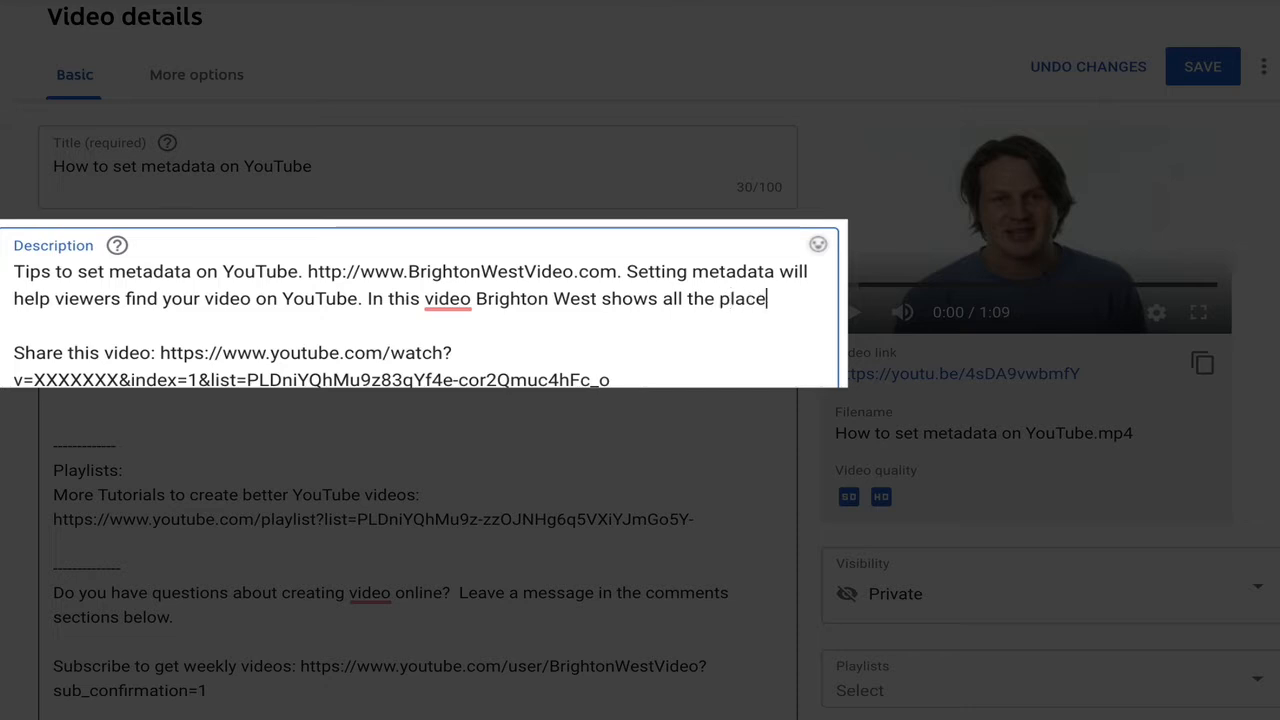
type("data and how to do it correctly.")
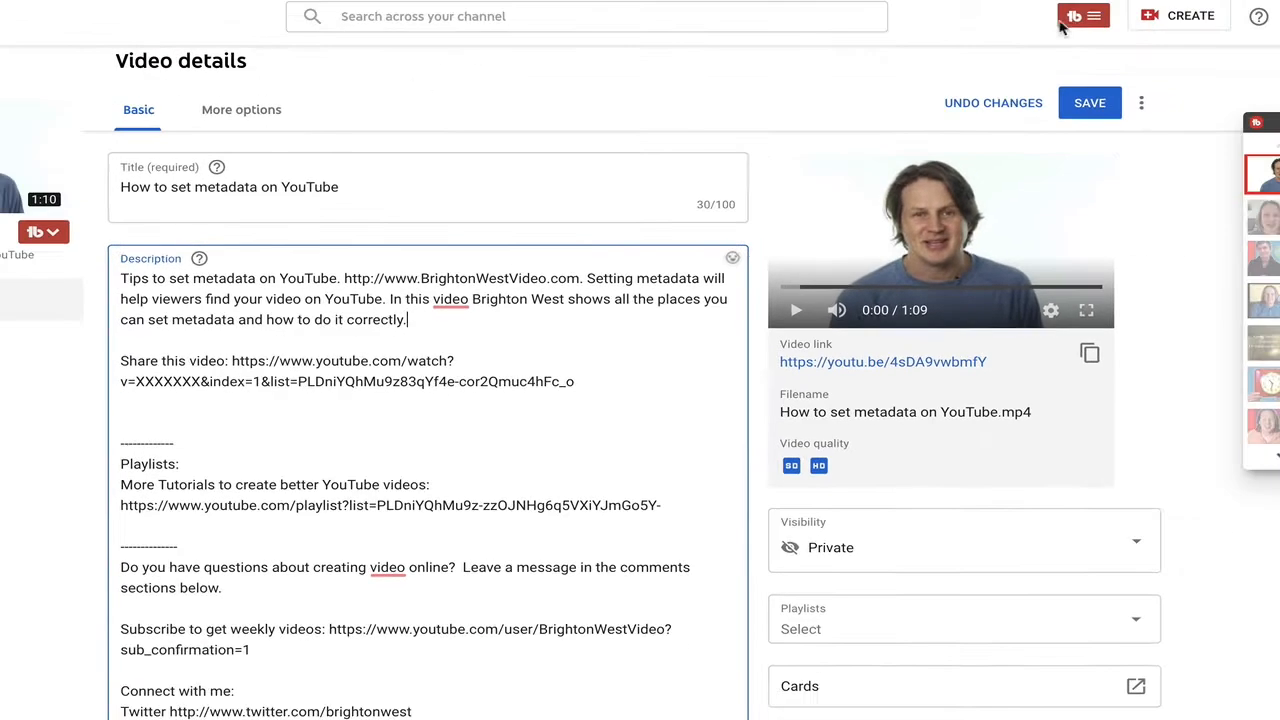
Launch TubeBuddy's Keyword Explorer again and explore the keyword "how to set metadata on youtube".
left_click(1083, 16)
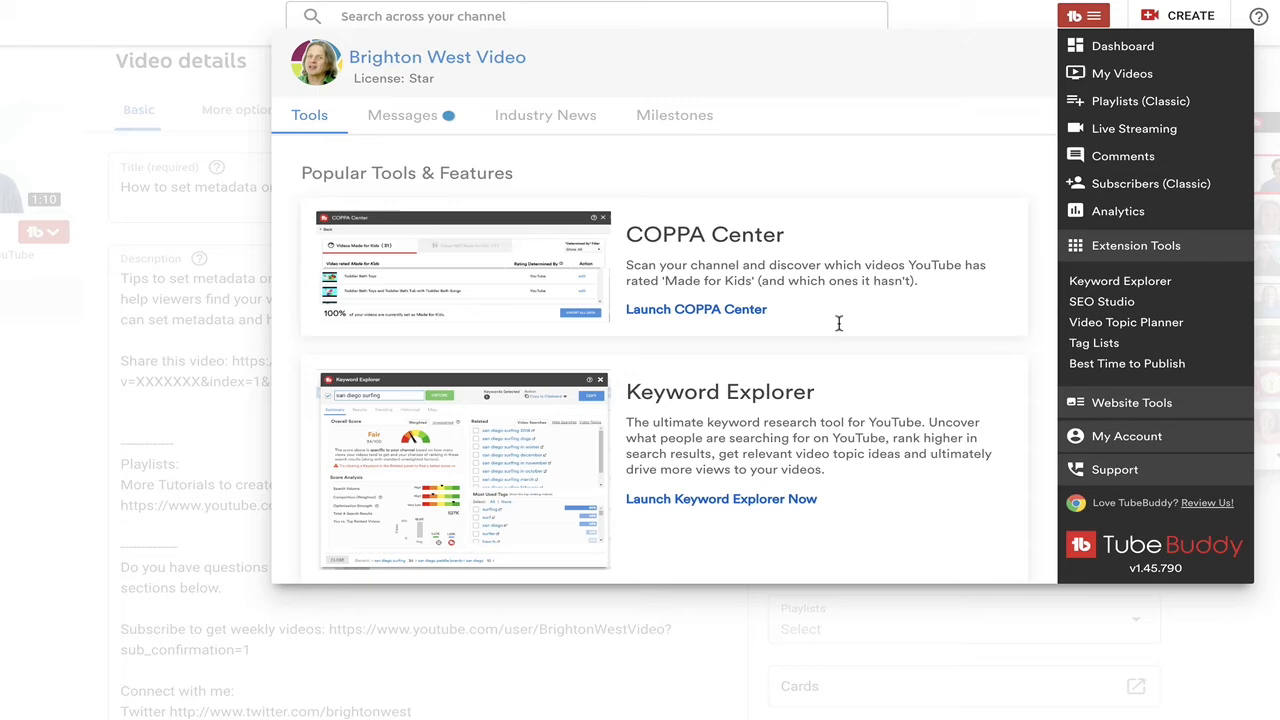
left_click(712, 503)
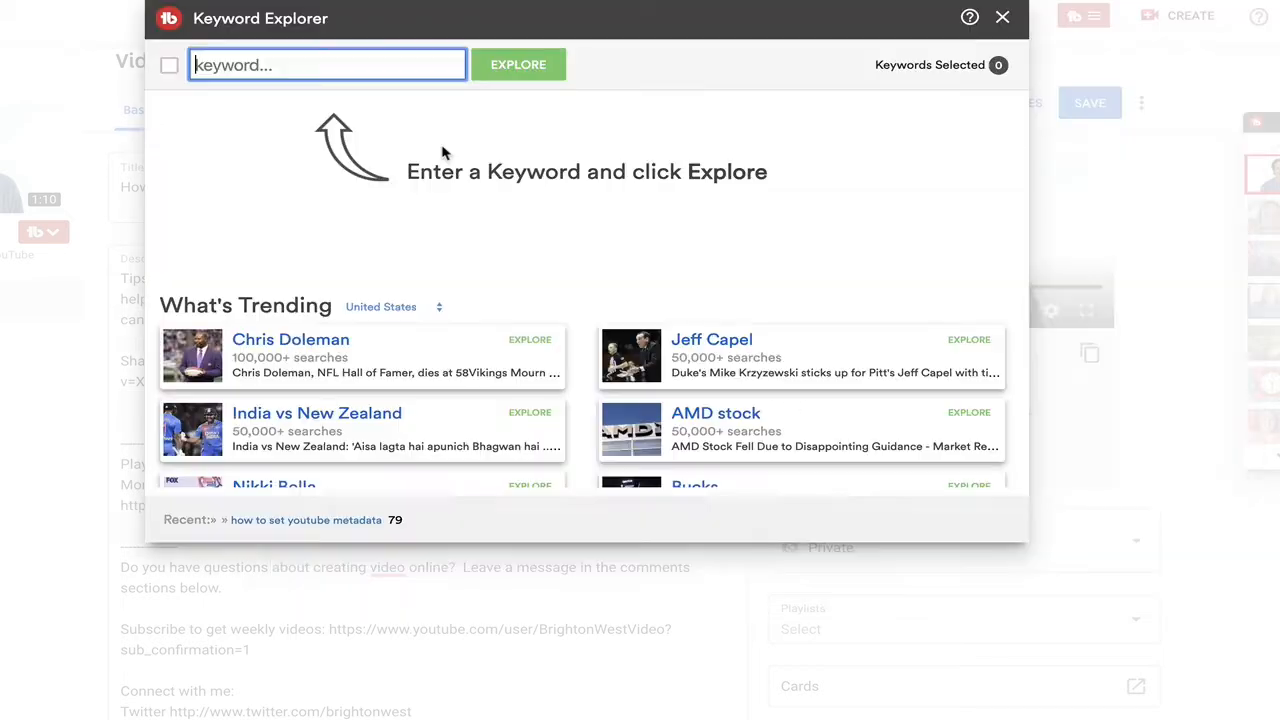
type("how to set met")
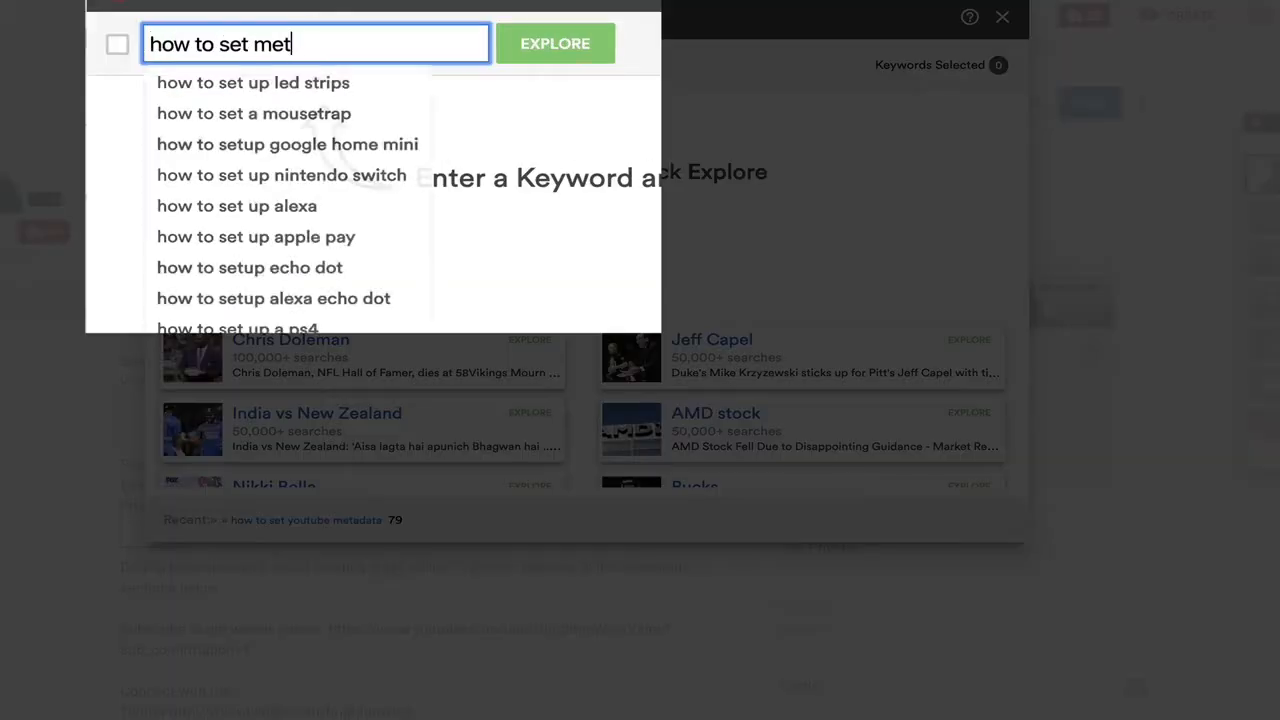
type("adata on youtube")
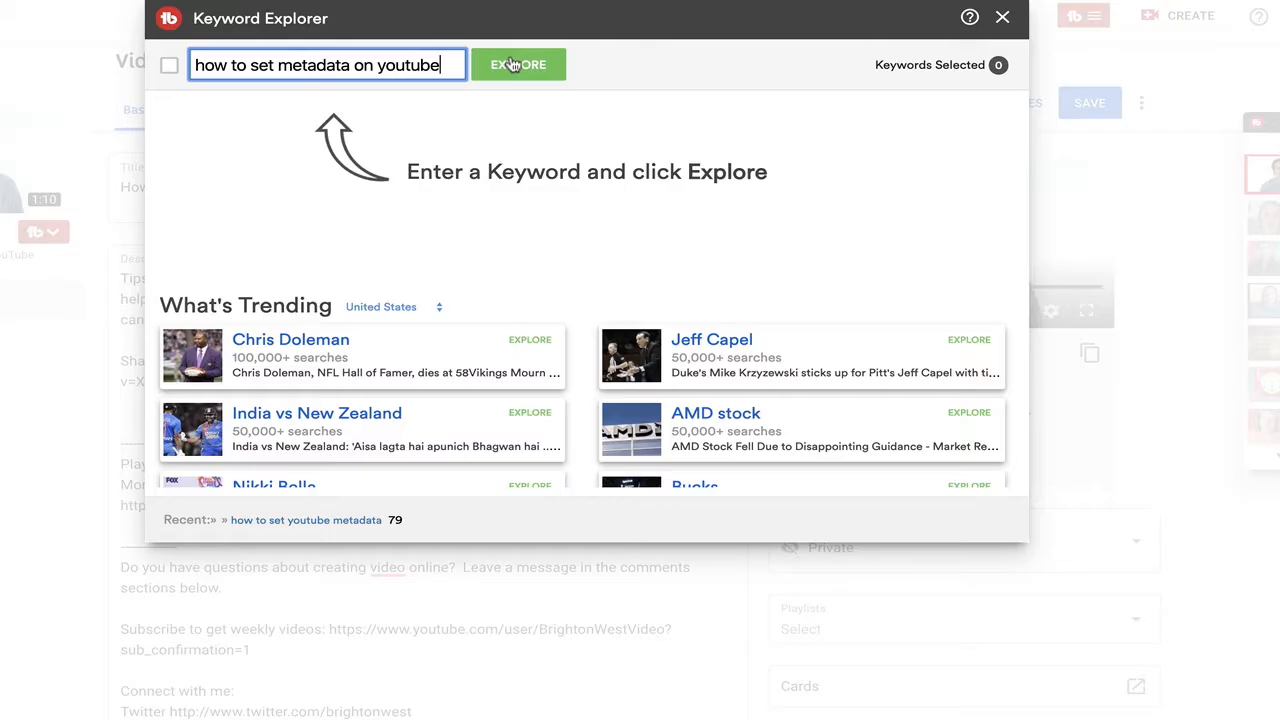
key("Return")
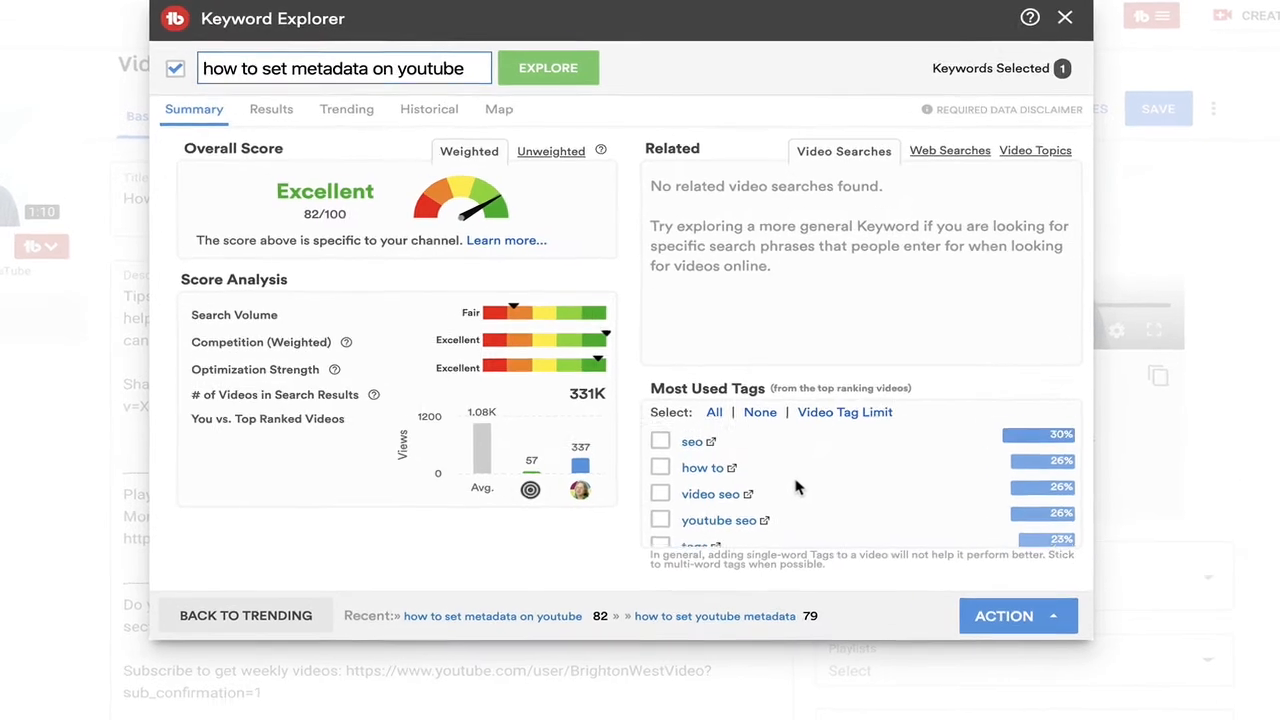
Examine the most used tags from the top ranking videos for this keyword.
scroll(795, 487, "down", 2)
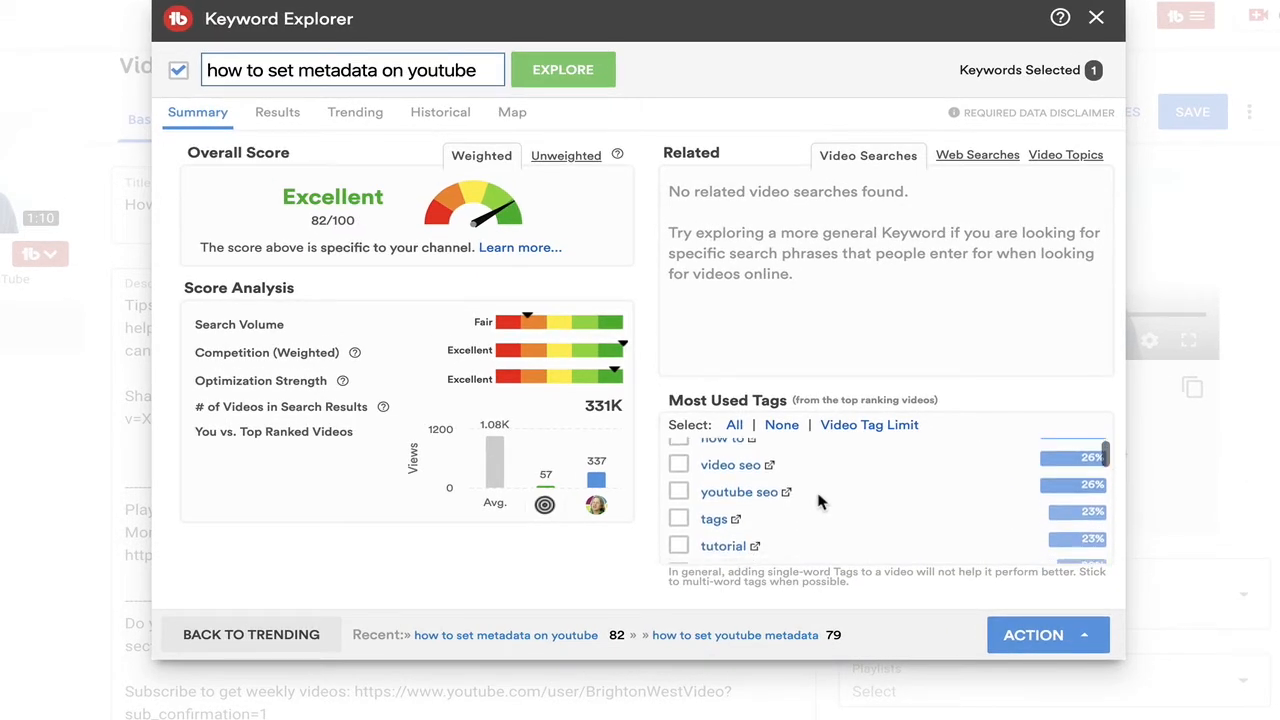
scroll(818, 502, "down", 2)
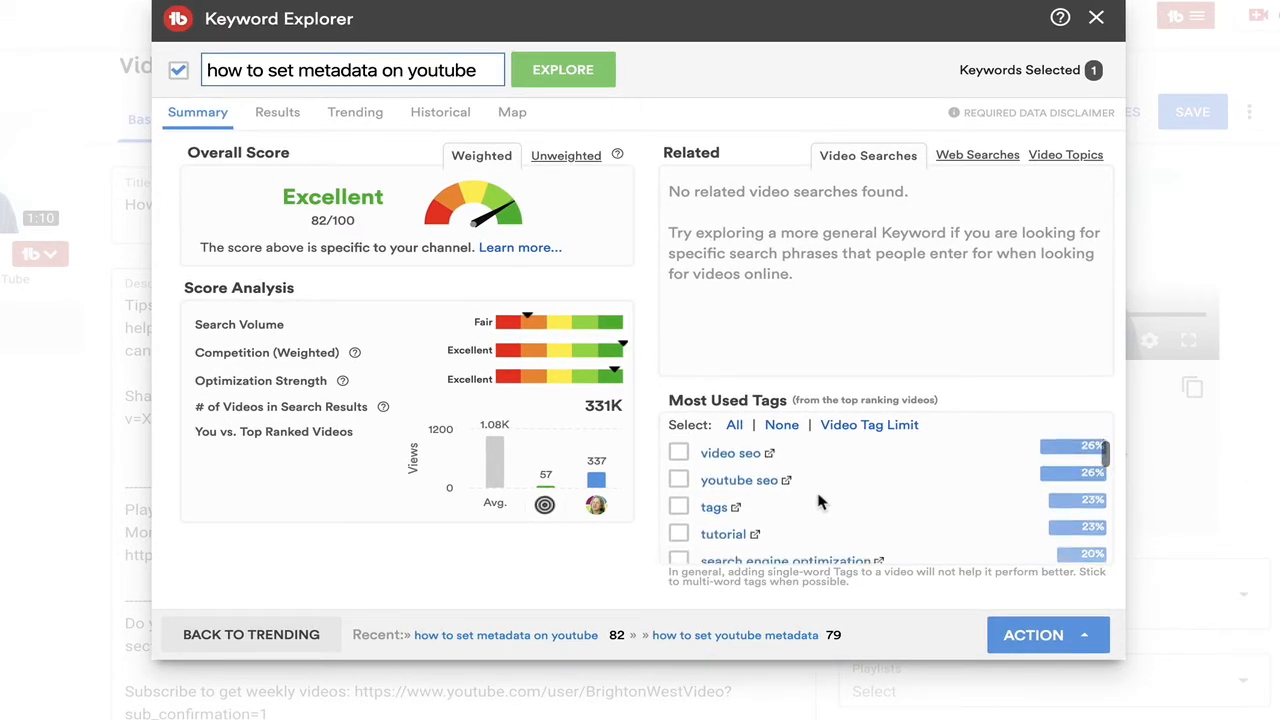
scroll(818, 502, "up", 4)
scroll(818, 499, "up", 2)
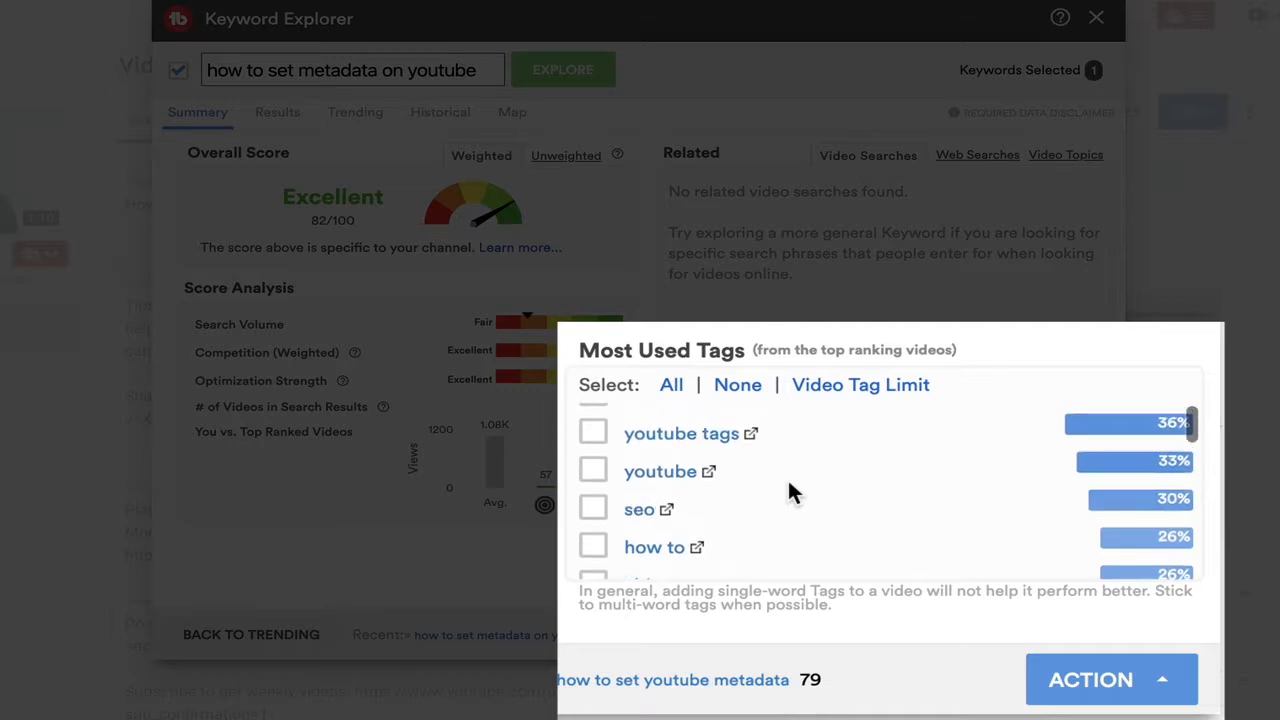
scroll(790, 492, "down", 3)
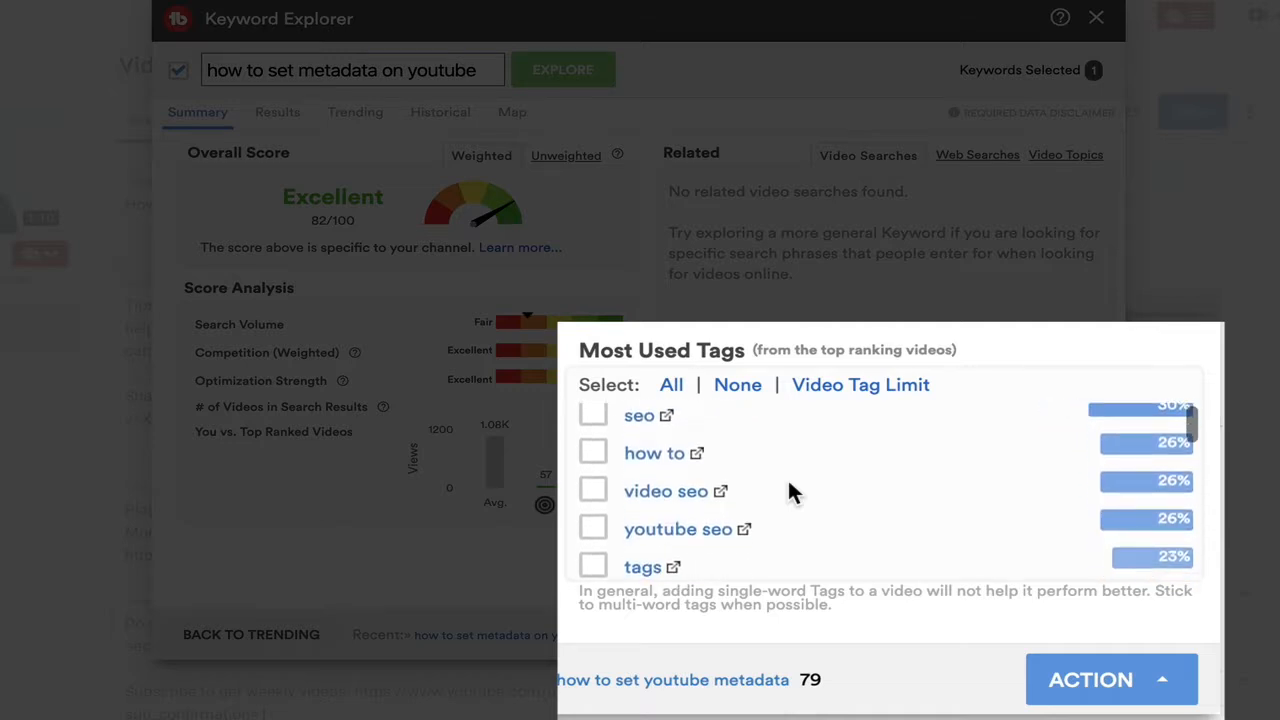
scroll(787, 477, "down", 3)
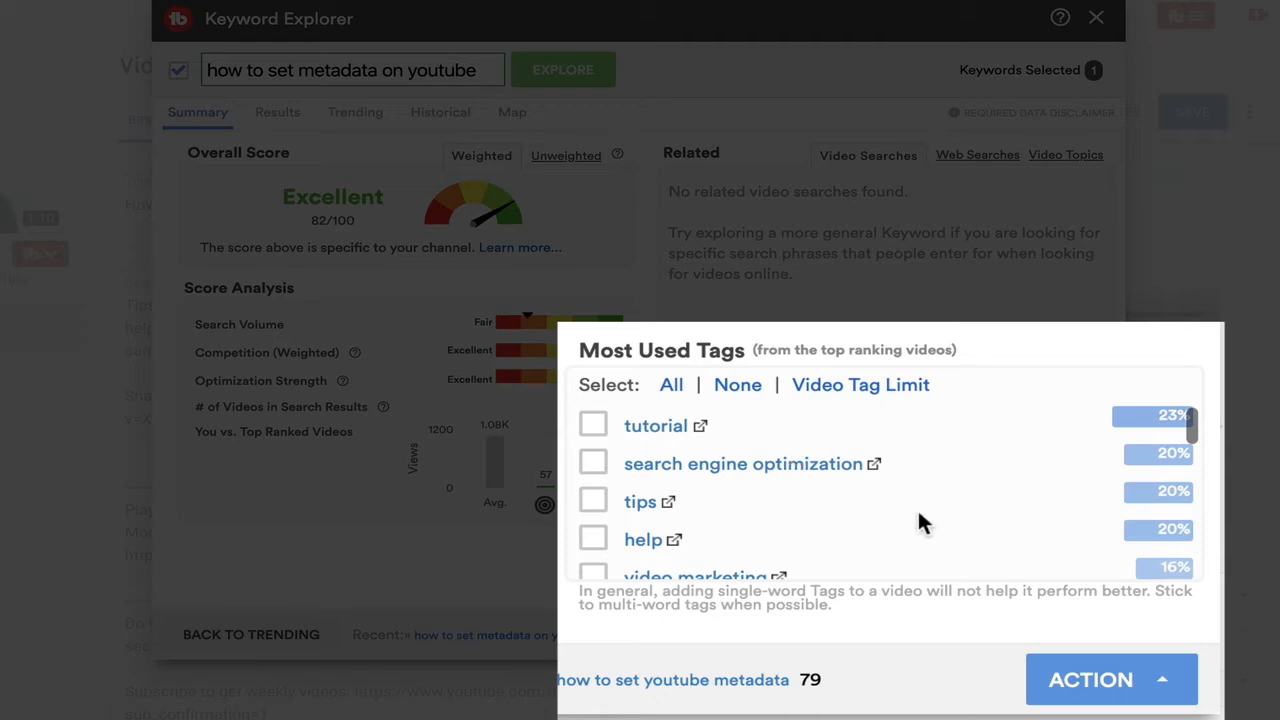
scroll(910, 510, "down", 1)
scroll(905, 488, "down", 1)
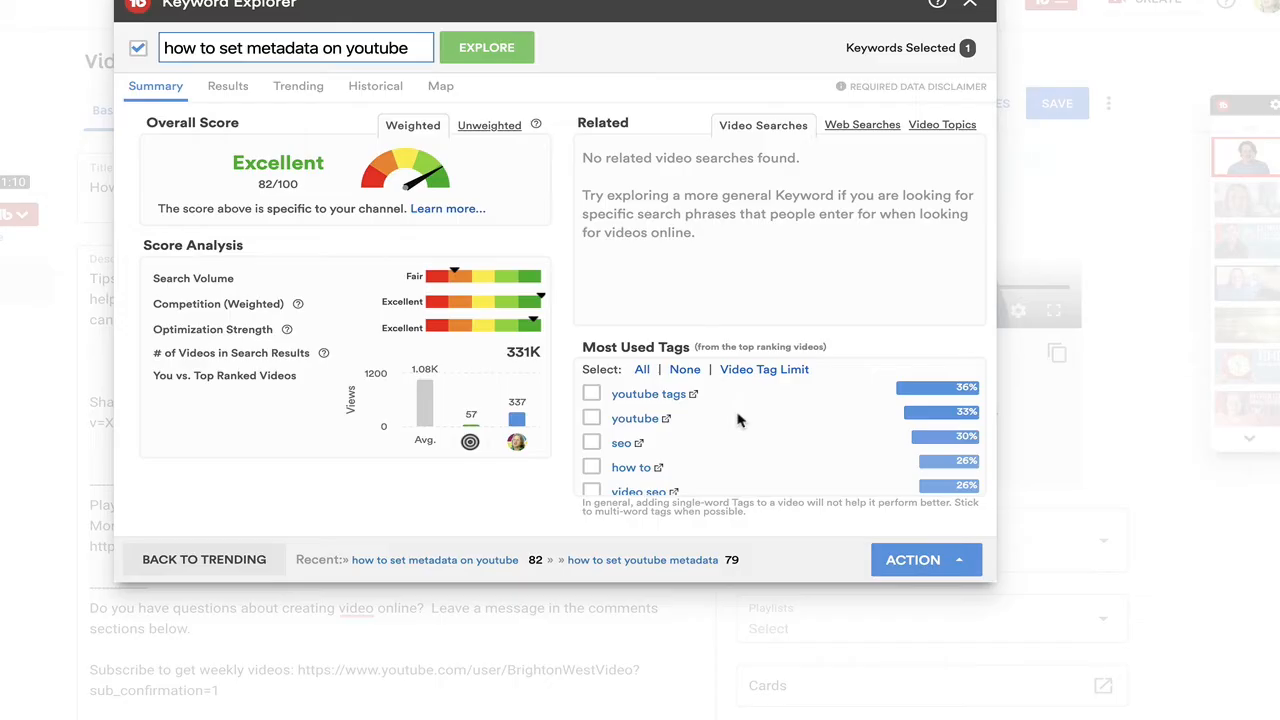
Select the most used tags "youtube tags", "seo", "video seo", "tutorial" and "search engine optimization".
left_click(591, 393)
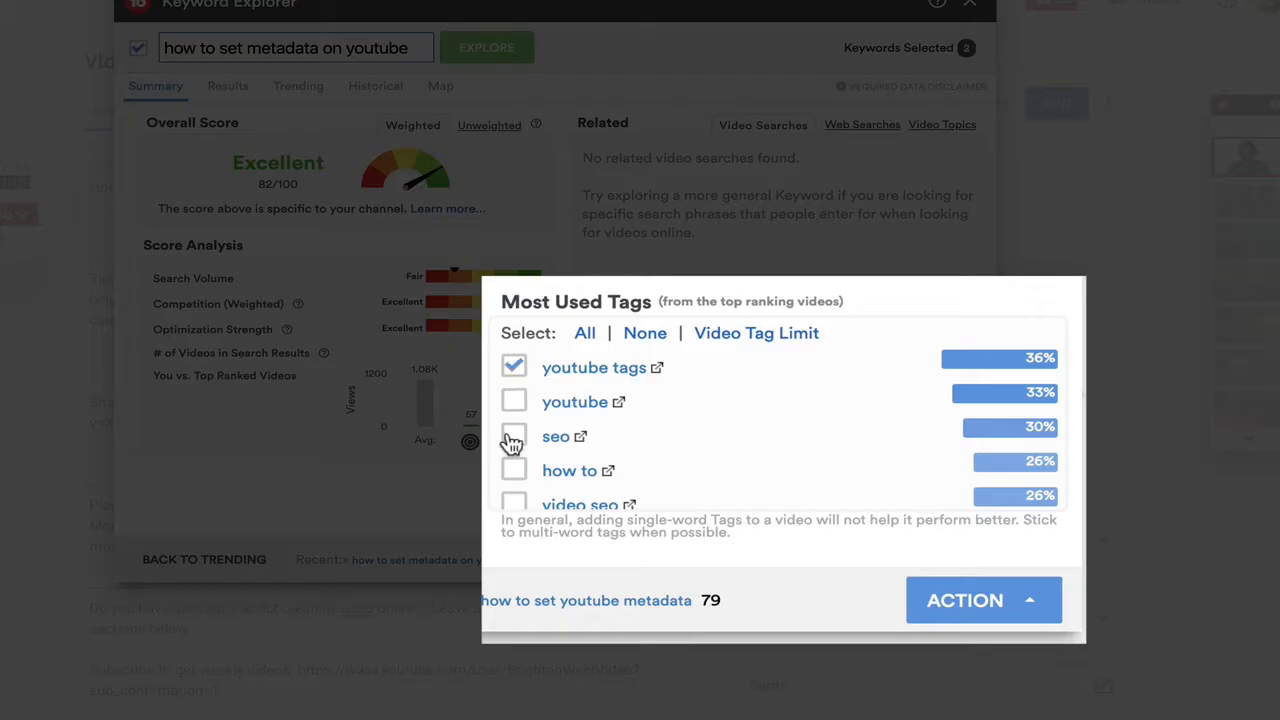
left_click(512, 440)
scroll(505, 420, "down", 3)
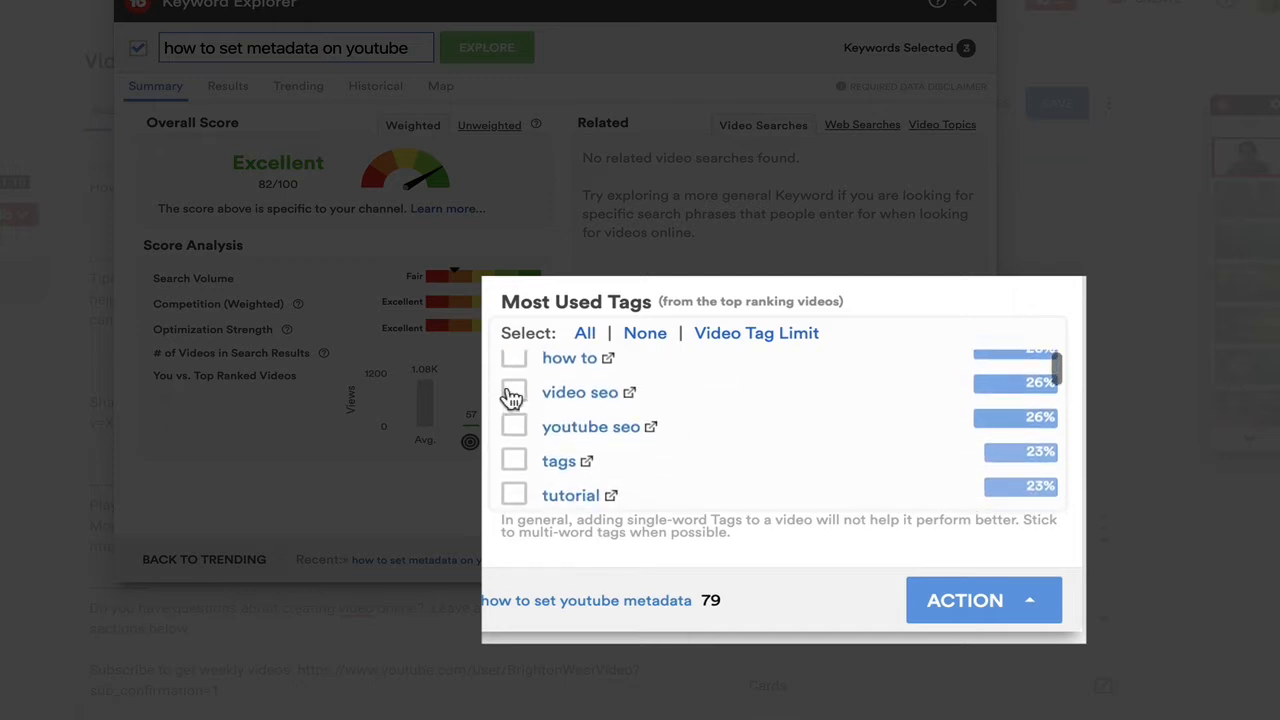
left_click(513, 393)
scroll(627, 447, "down", 2)
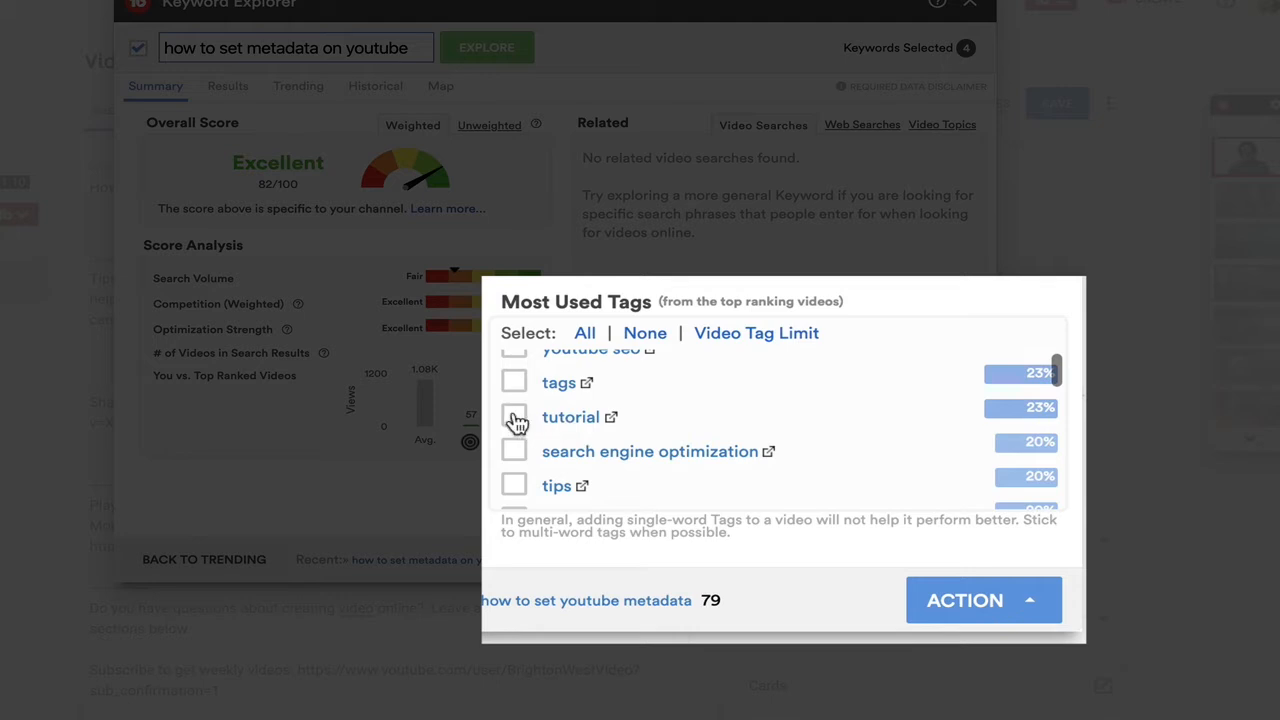
left_click(514, 418)
left_click(514, 455)
Add "youtube tips", "youtube video seo", "get more views" and "video optimization" to the selected tags.
scroll(657, 459, "down", 5)
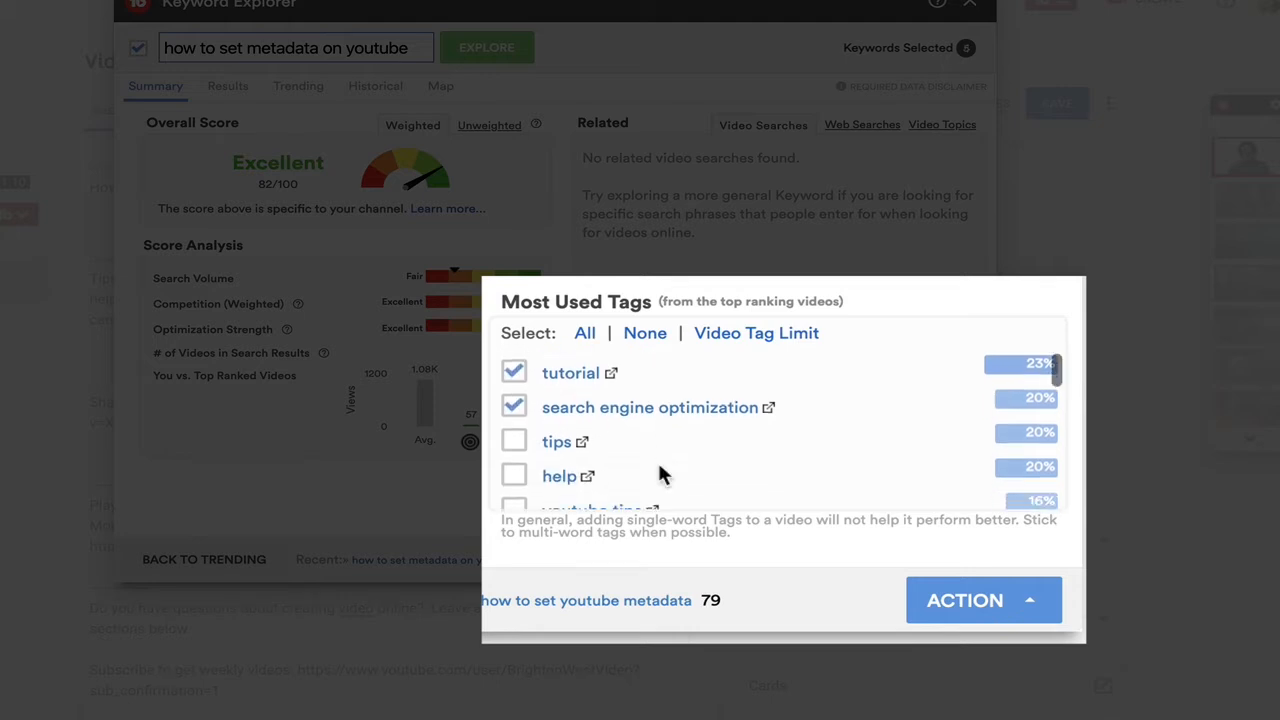
left_click(514, 388)
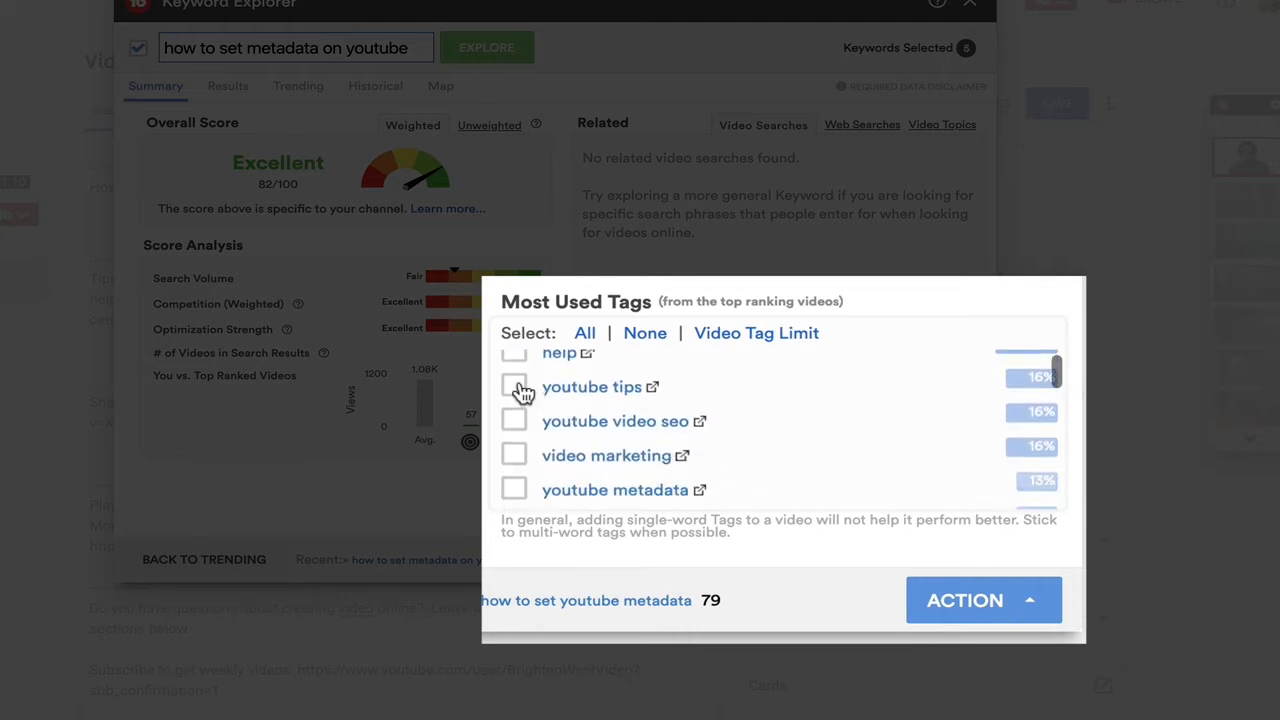
scroll(778, 398, "down", 1)
left_click(775, 398)
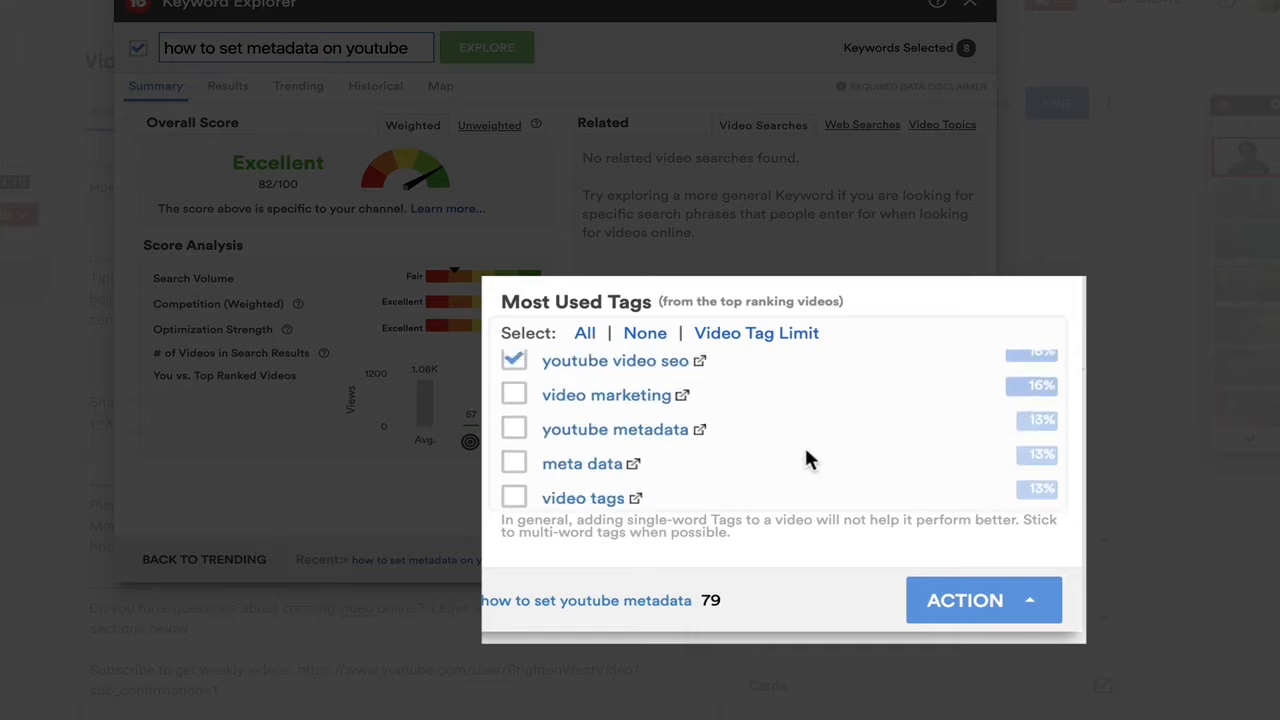
scroll(806, 456, "down", 5)
scroll(700, 430, "down", 2)
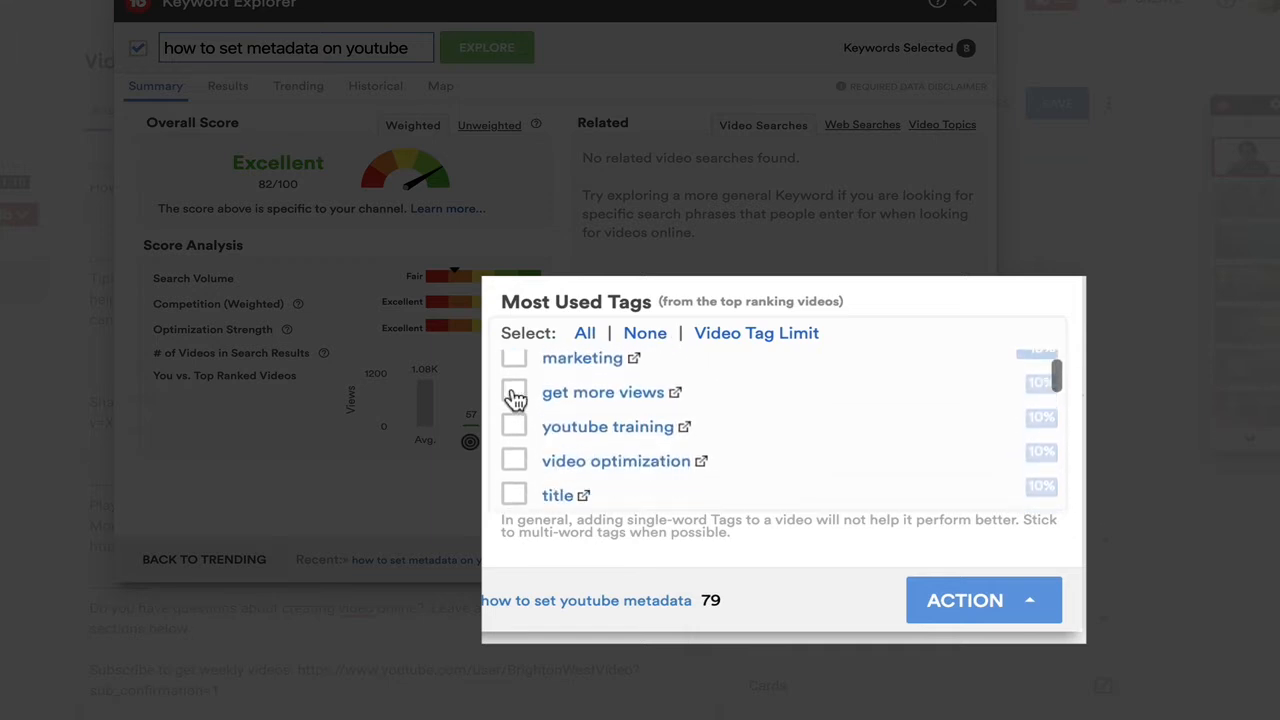
left_click(516, 391)
scroll(737, 429, "down", 1)
left_click(516, 426)
Add "increase views" and "youtube seo tips" to the selected tags.
scroll(728, 452, "down", 1)
scroll(728, 448, "down", 5)
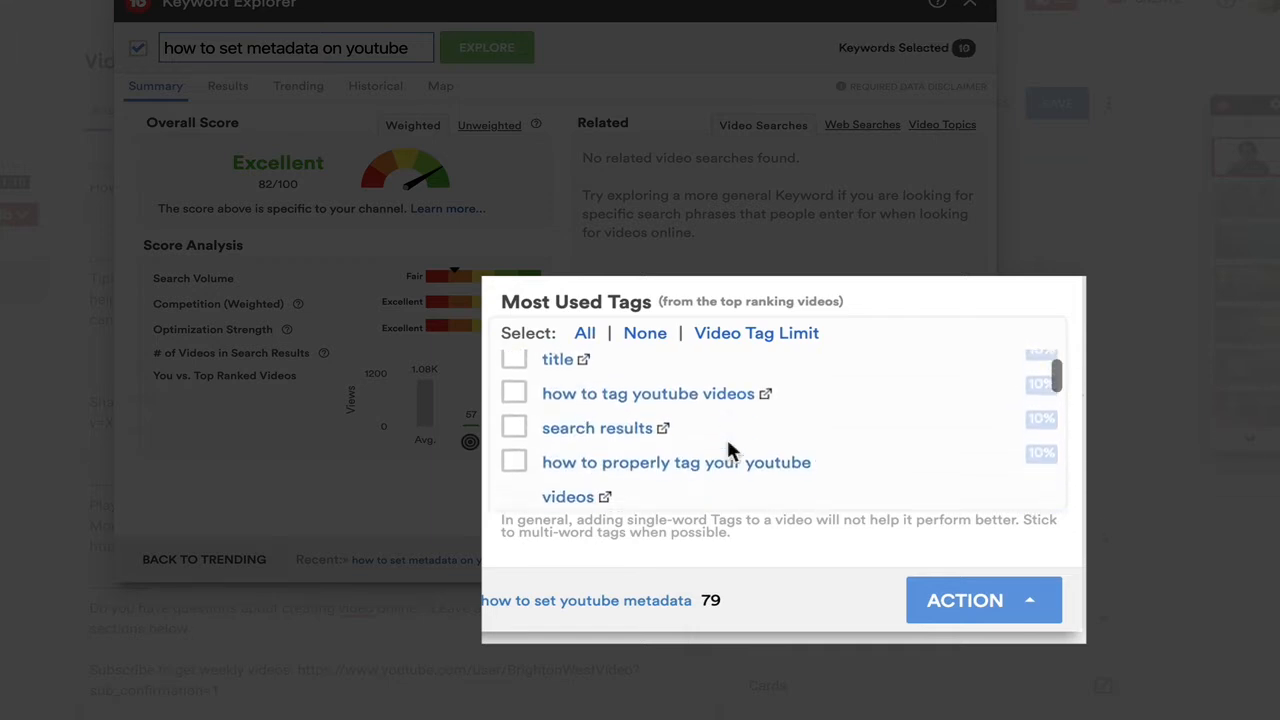
scroll(728, 448, "down", 1)
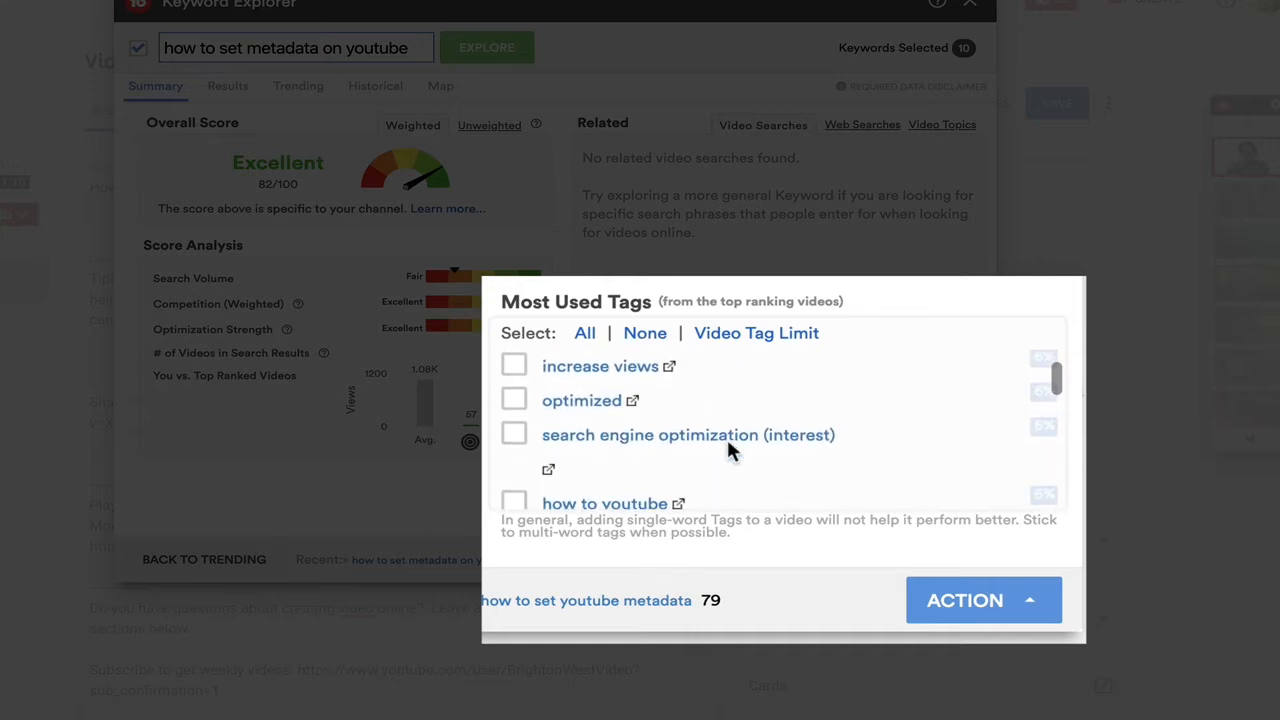
left_click(512, 364)
scroll(766, 405, "down", 4)
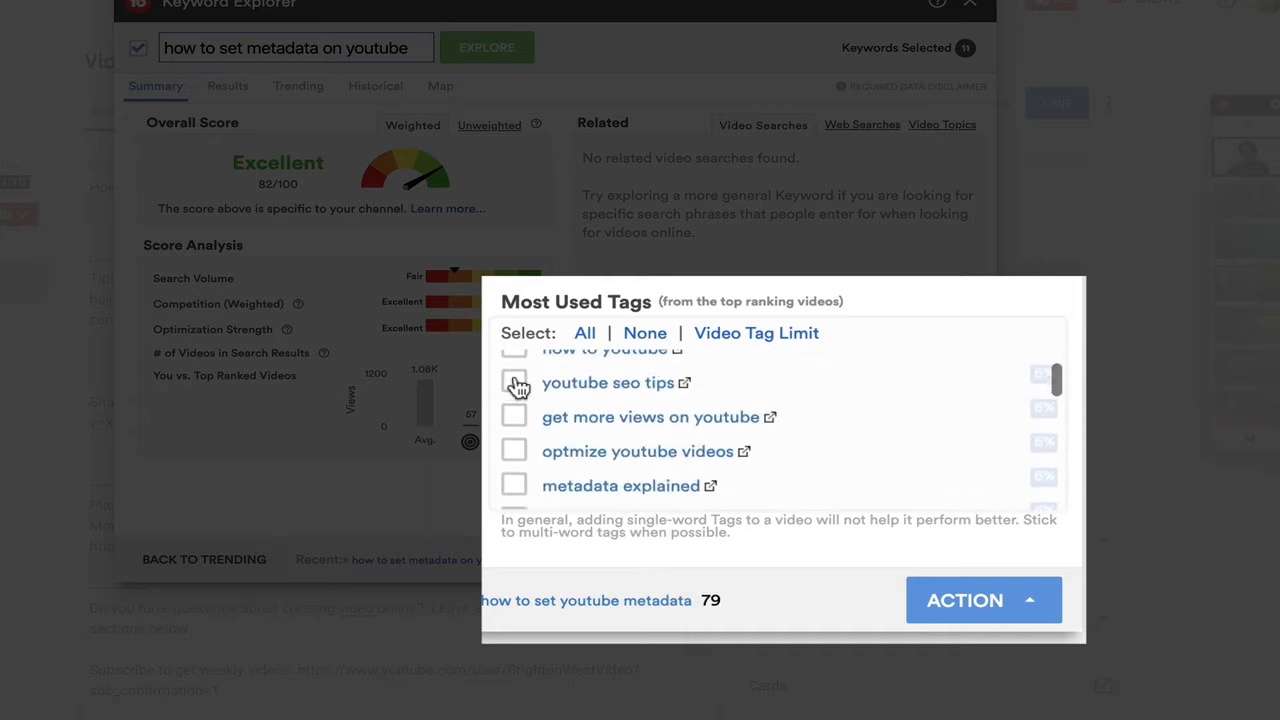
left_click(514, 382)
Copy the selected keywords to the clipboard and, with Keyword Explorer closed, paste them between the description's opening paragraph and the share link.
scroll(873, 422, "down", 4)
scroll(874, 413, "down", 3)
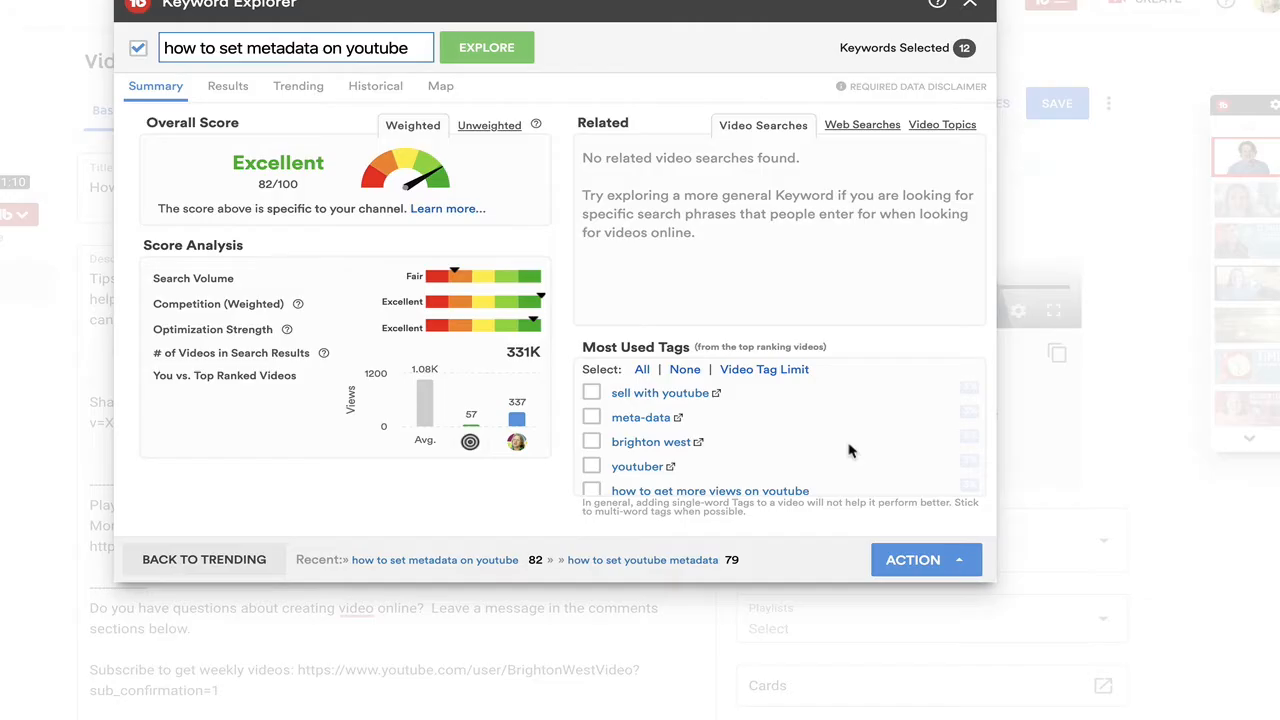
scroll(849, 444, "up", 5)
scroll(849, 449, "up", 6)
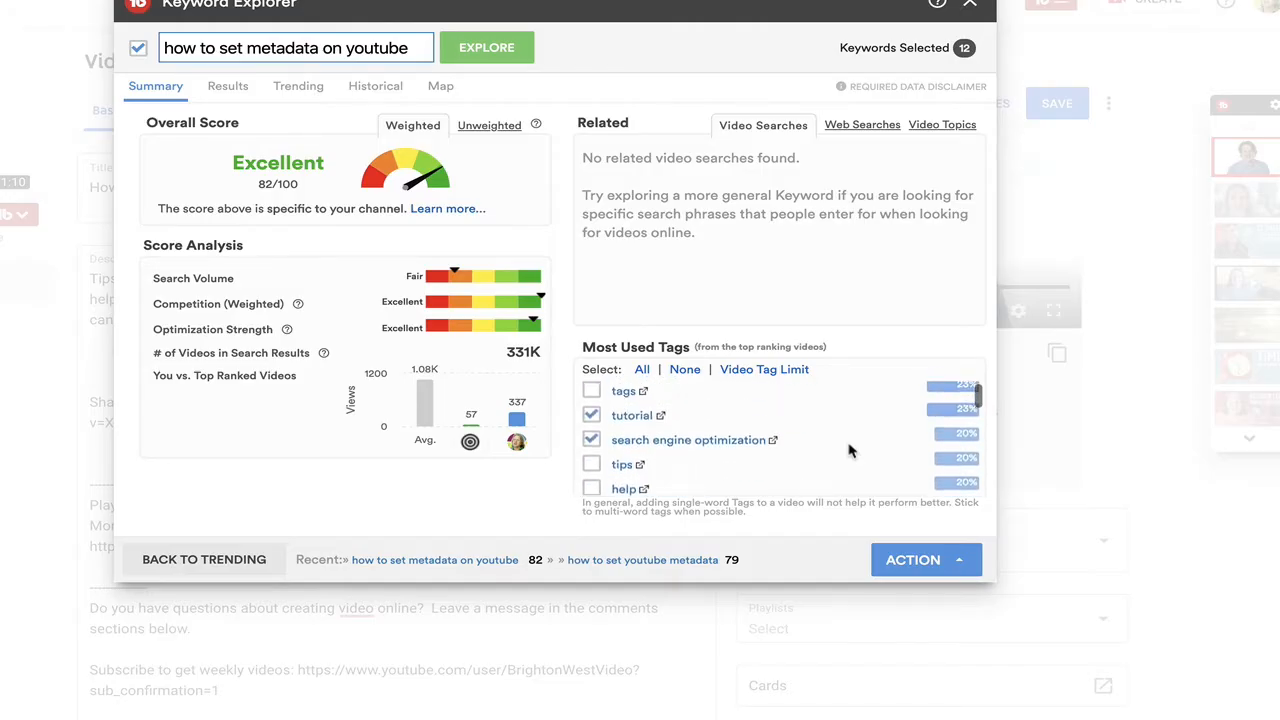
left_click(941, 558)
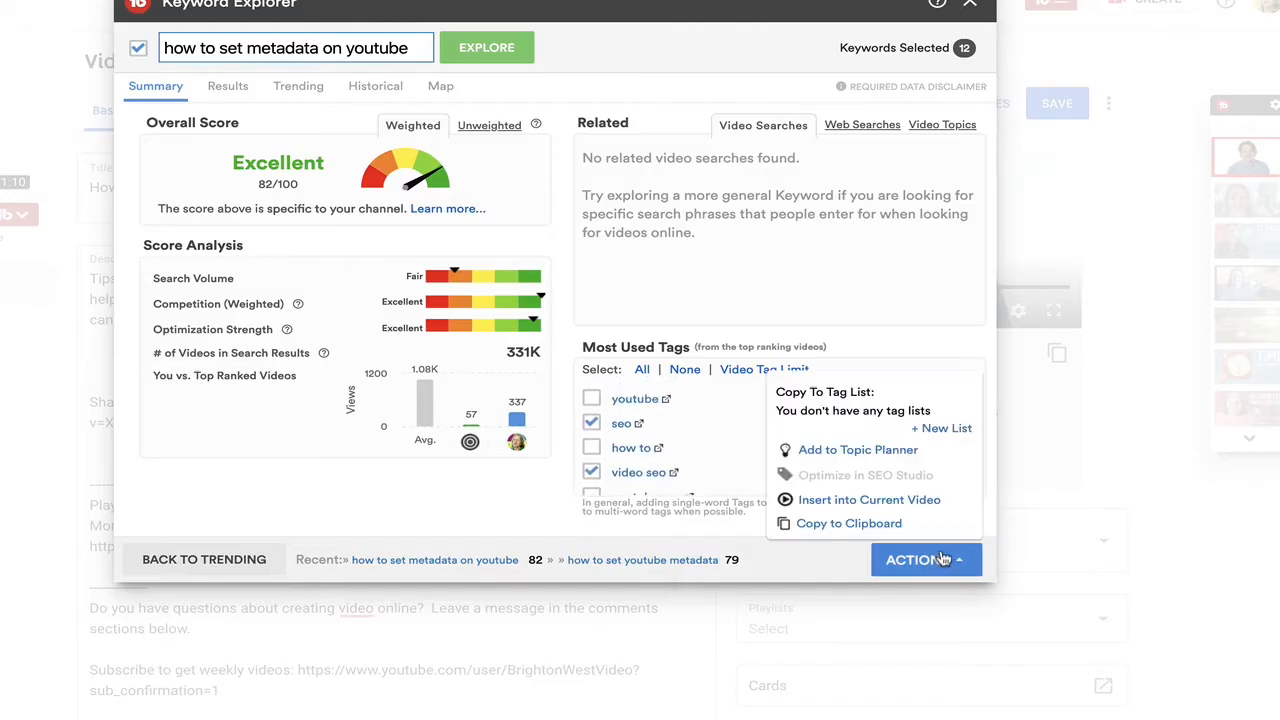
left_click(857, 554)
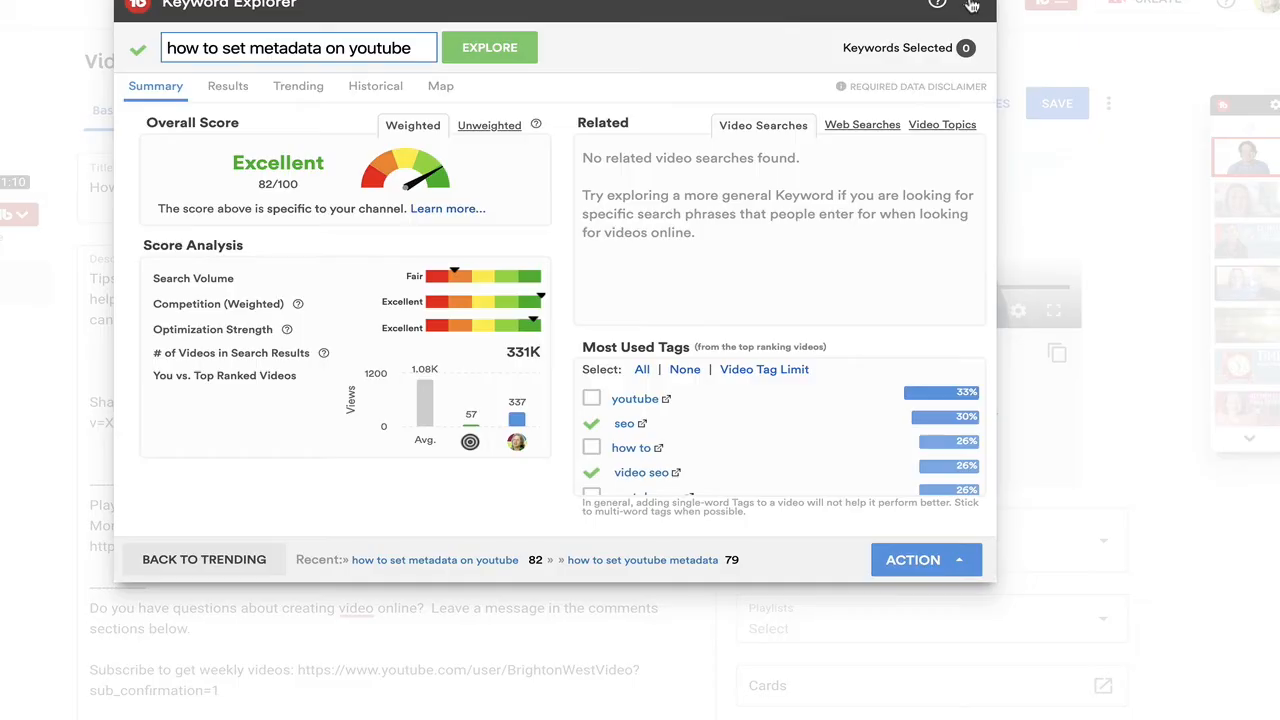
left_click(969, 4)
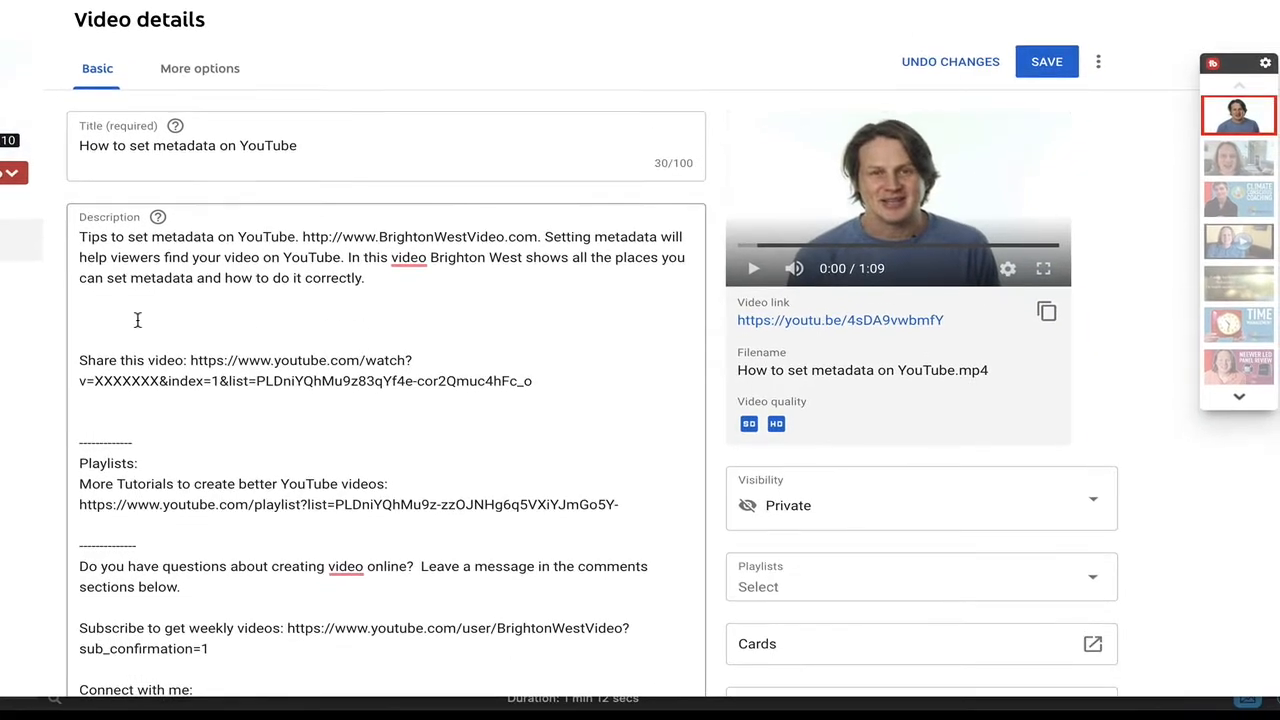
left_click(123, 324)
key("ctrl+v")
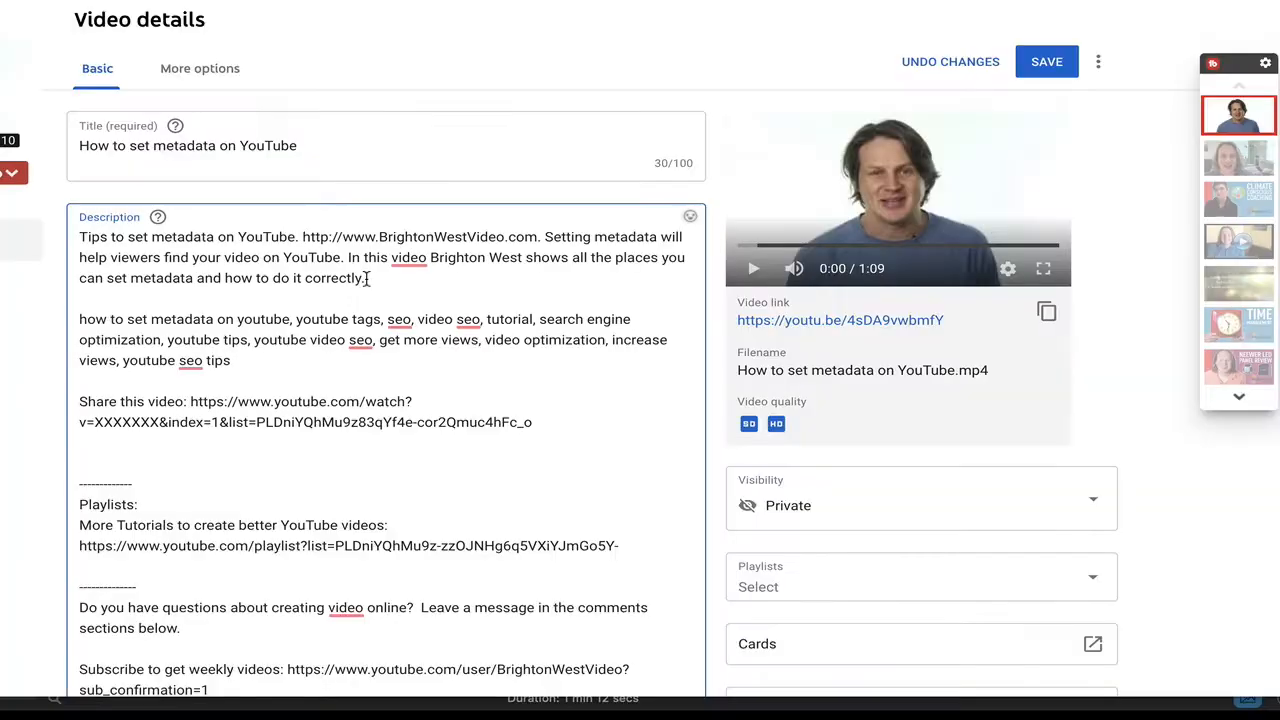
Add "by using SEO" after "find your video on YouTube" in the description and replace "video" with "tutorial" in the following sentence.
left_click(342, 257)
type("by ")
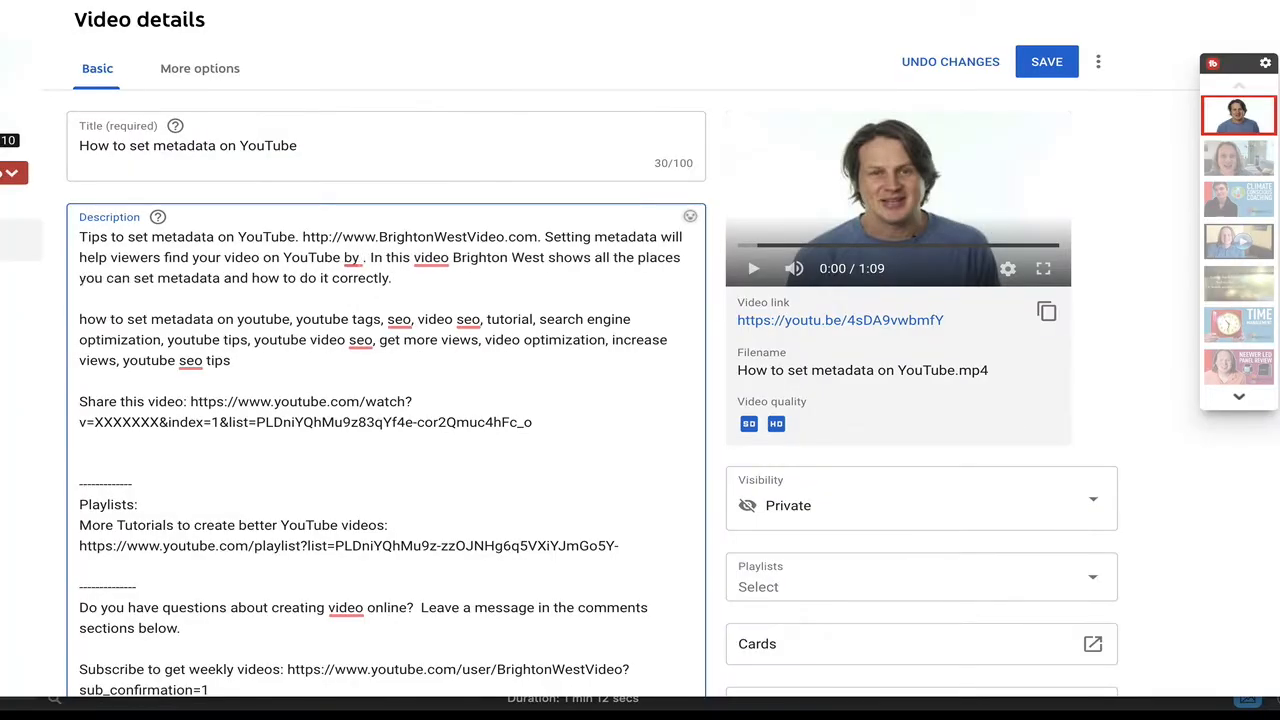
type("using SEO")
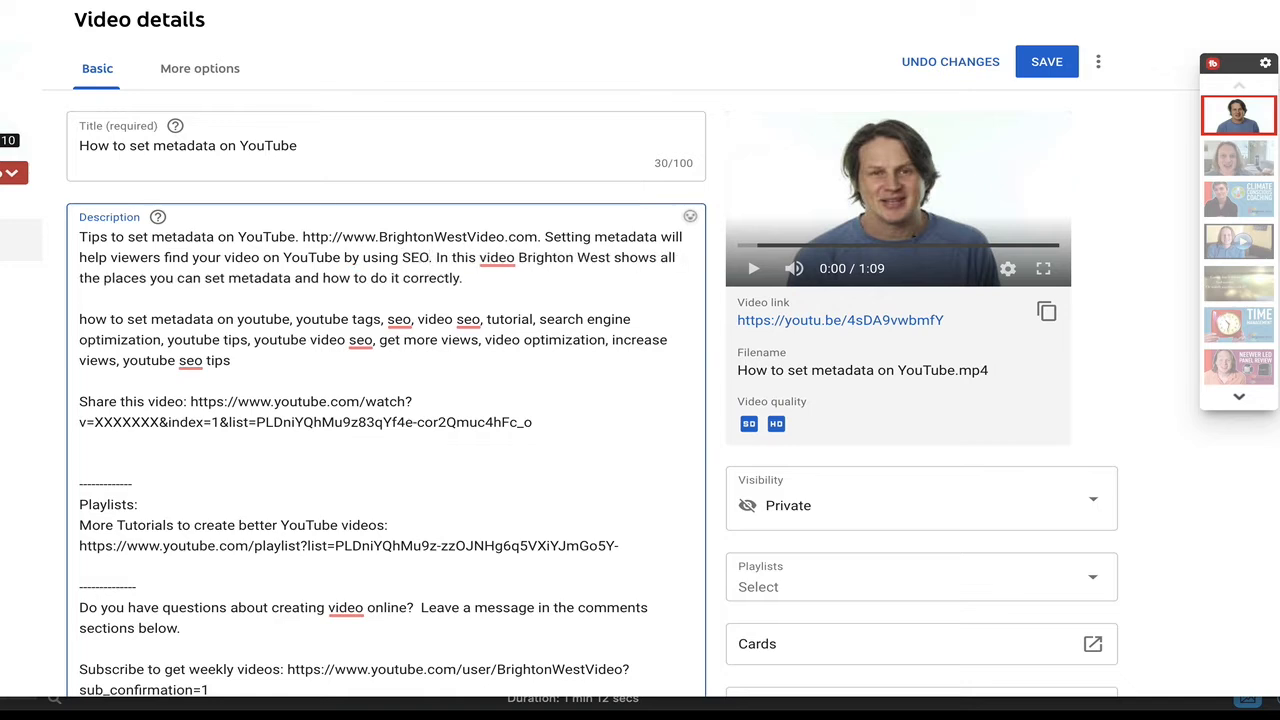
left_click_drag(516, 258, 479, 257)
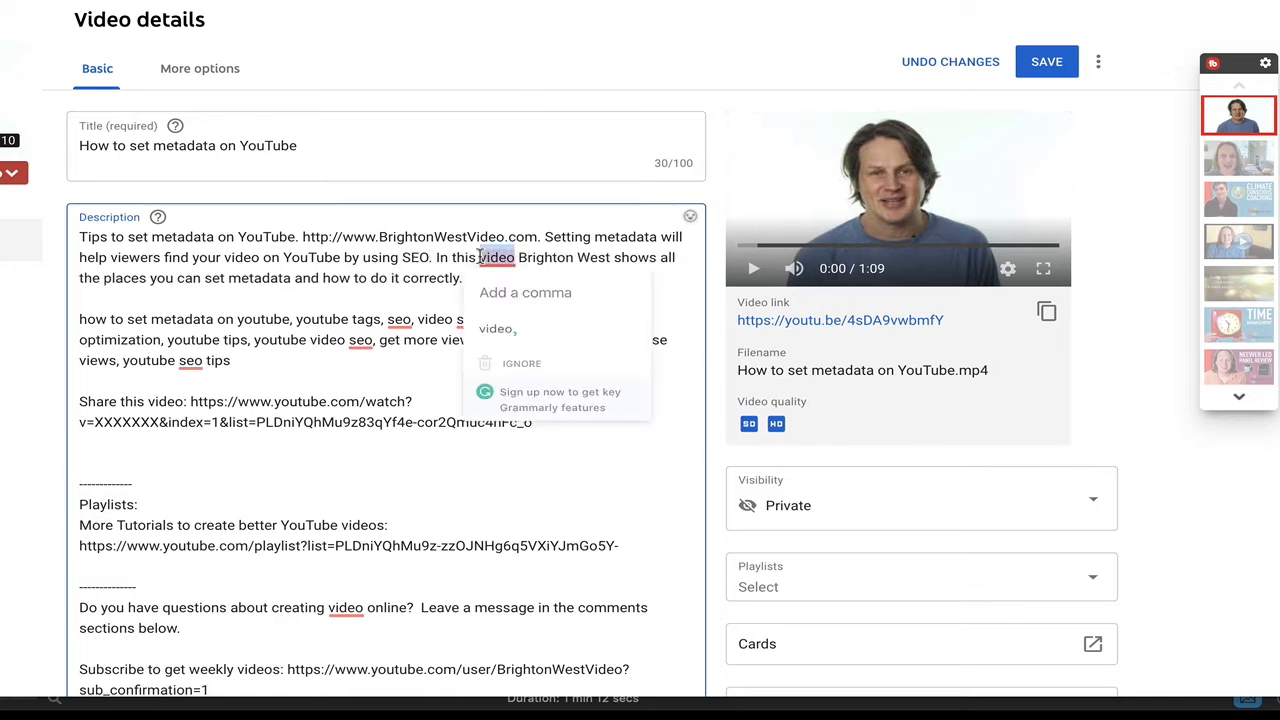
type("tutorial")
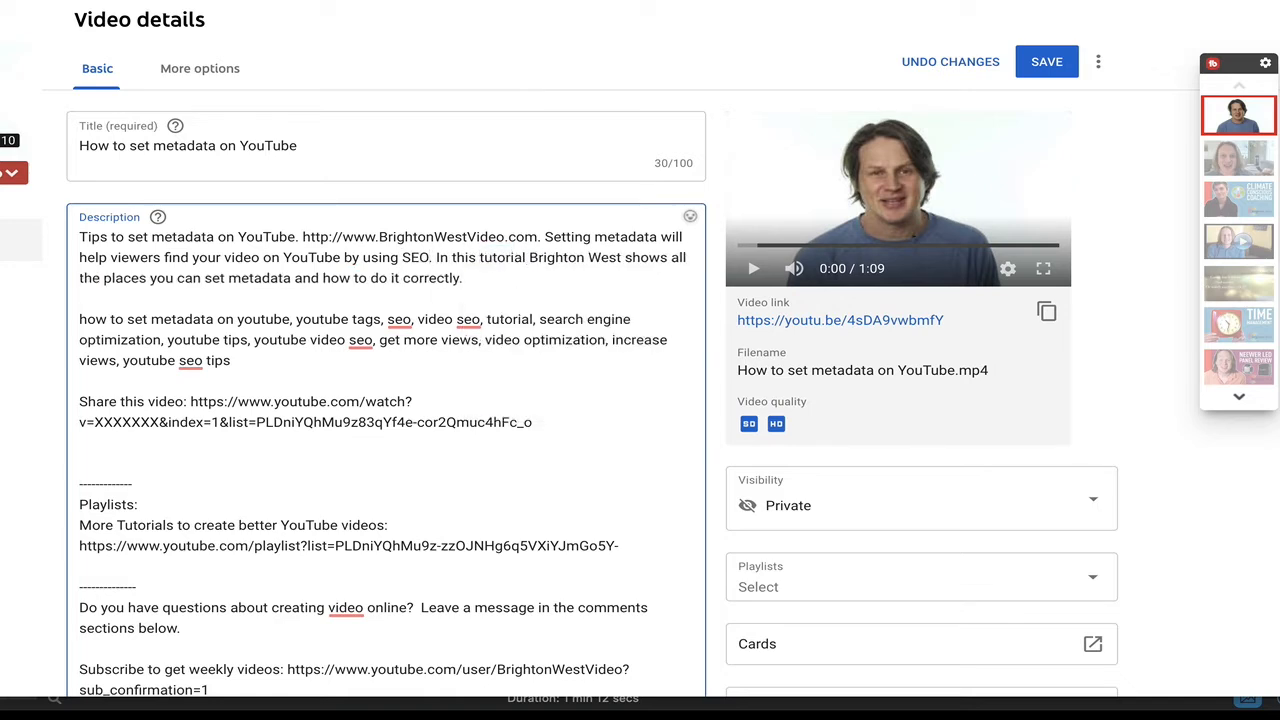
Replace "and how to do it correctly." with "to optimize search engine optimization so that you can get more views." and check the description's length.
left_click_drag(464, 278, 294, 278)
type("to optimize search engine ")
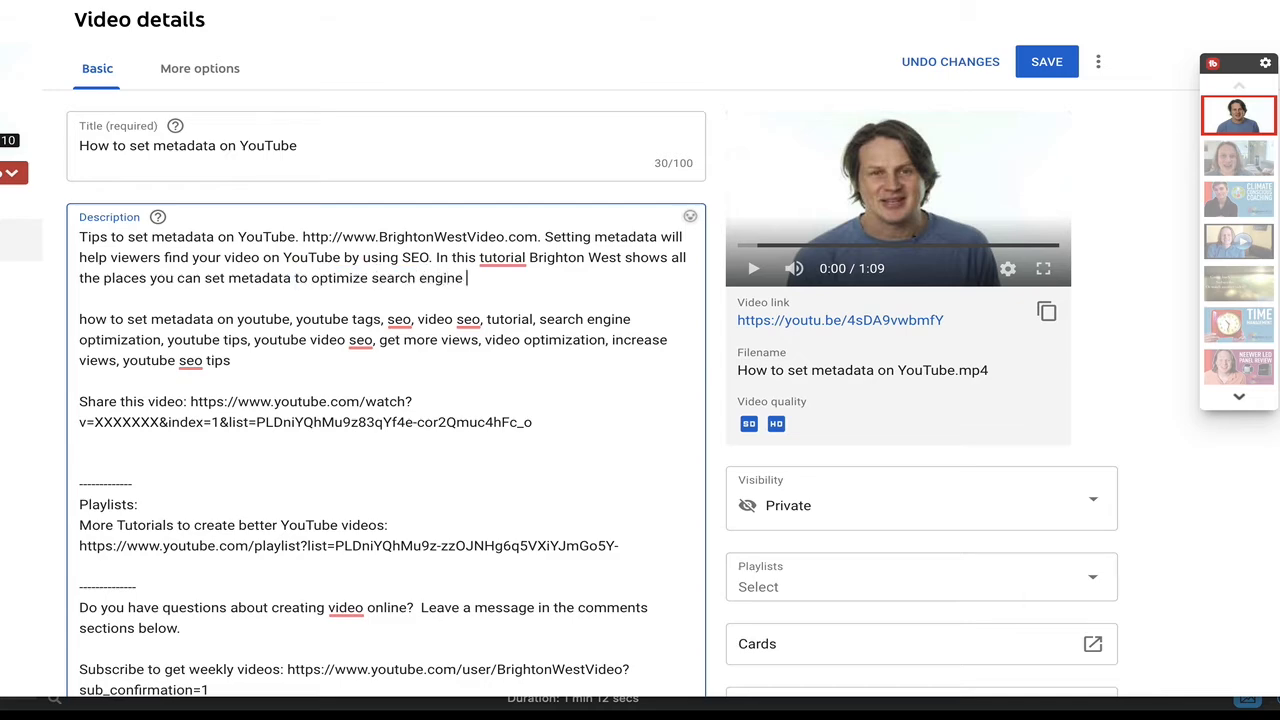
type("optimization so that you can get more views.")
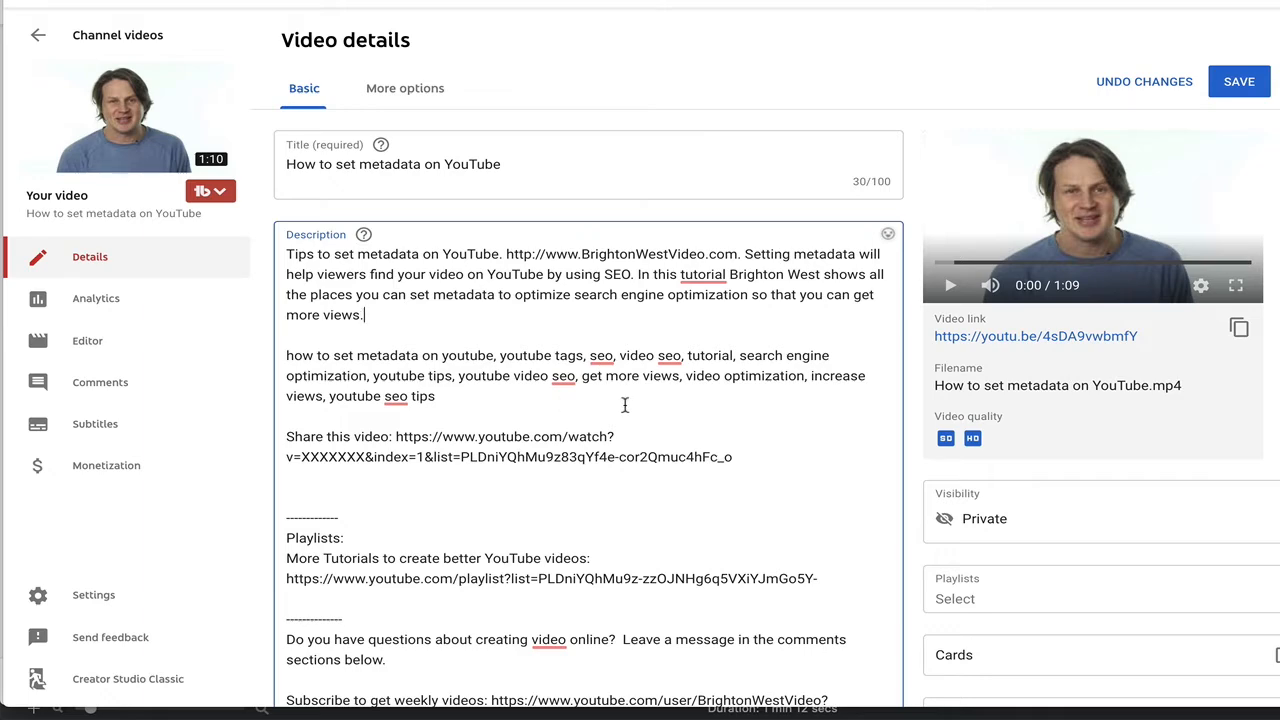
scroll(750, 412, "down", 4)
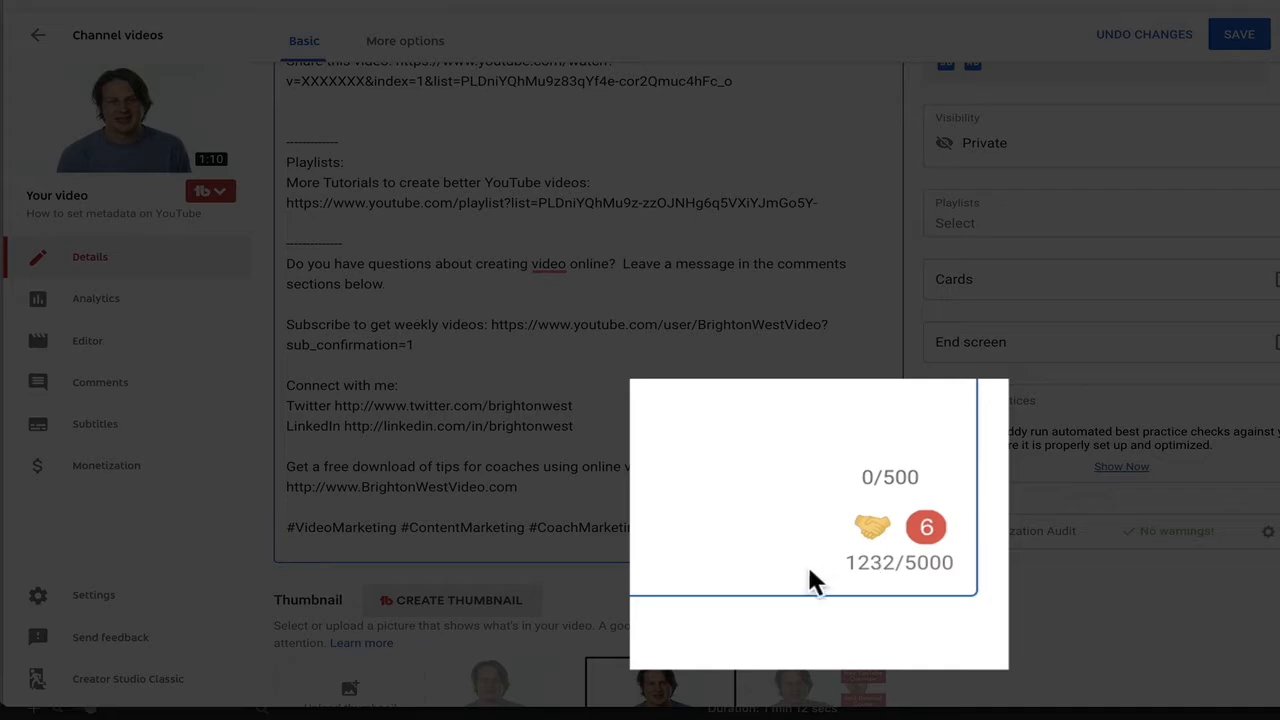
scroll(745, 260, "up", 4)
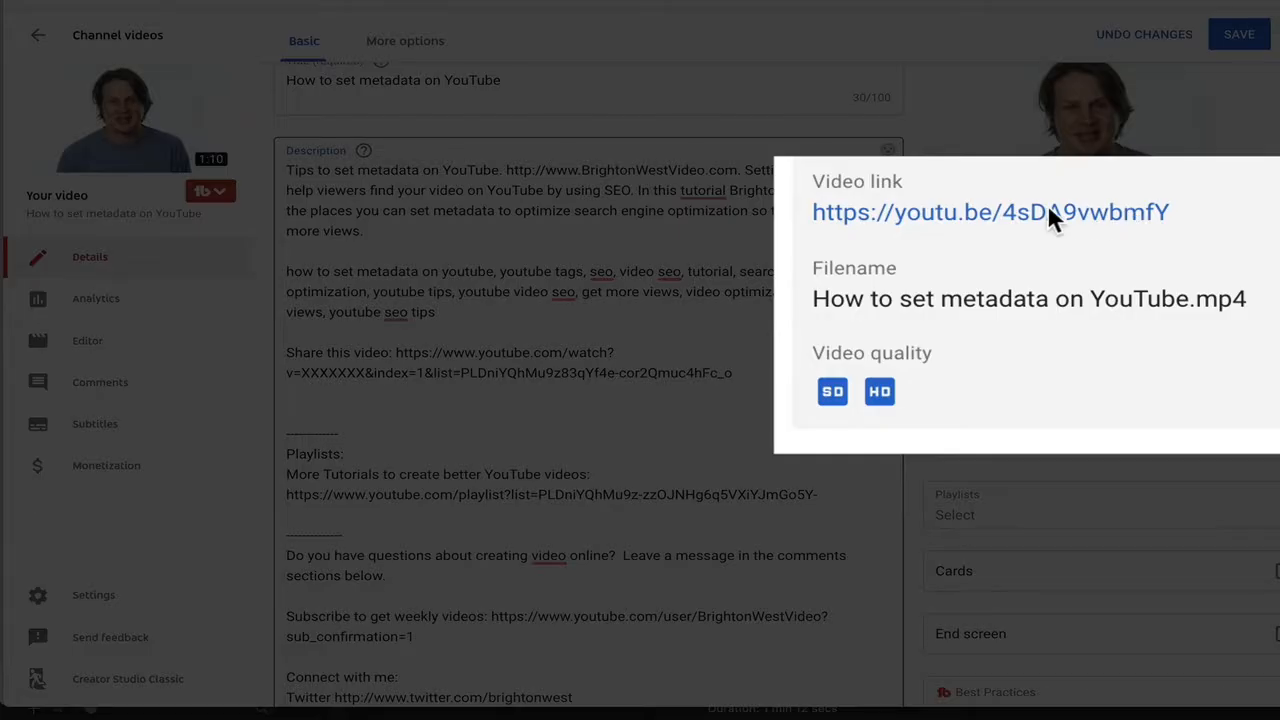
Replace the XXXXXXX placeholder in the description's share link with the video ID 4sDA9vwbmfY copied from the video link.
double_click(1068, 252)
key("ctrl+c")
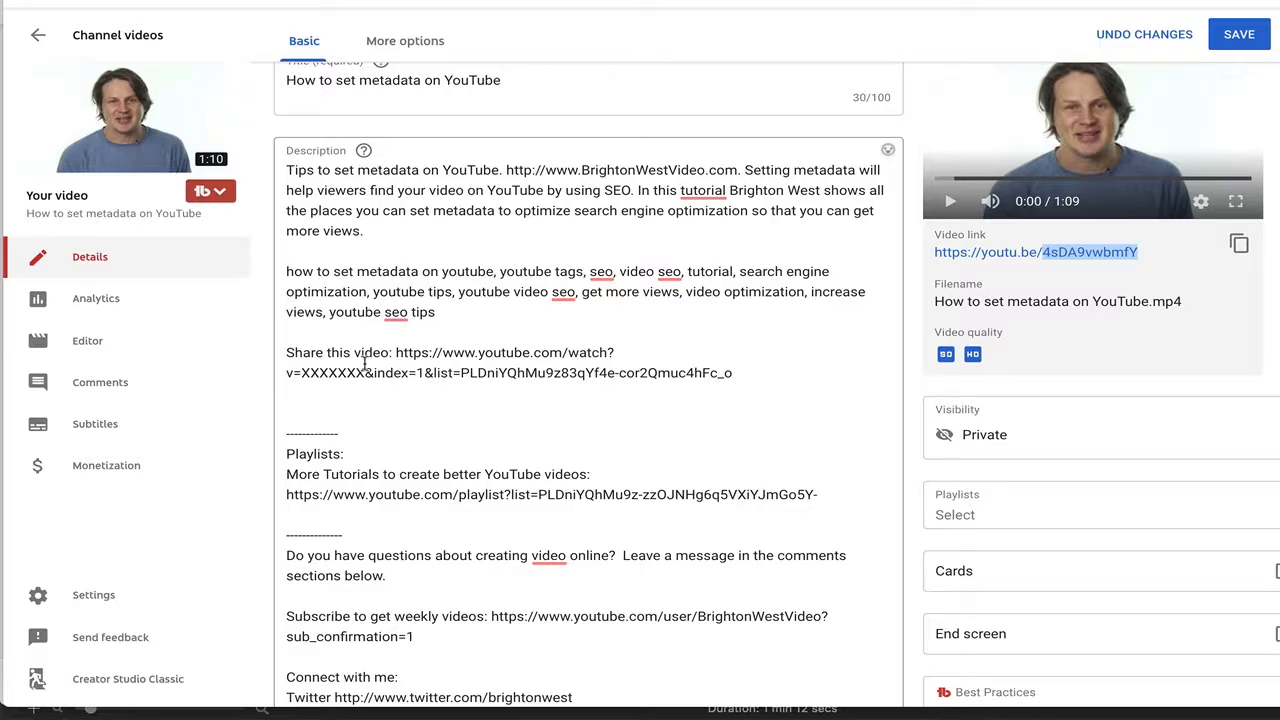
left_click_drag(366, 372, 301, 370)
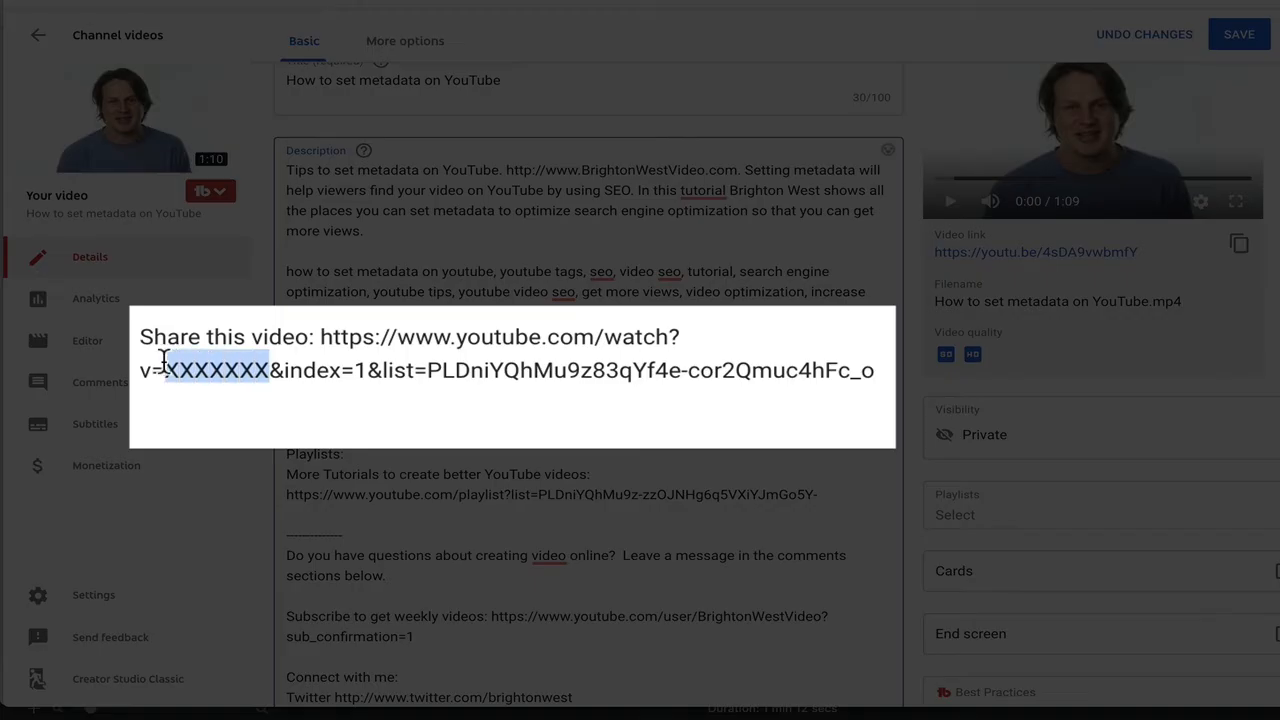
key("ctrl+v")
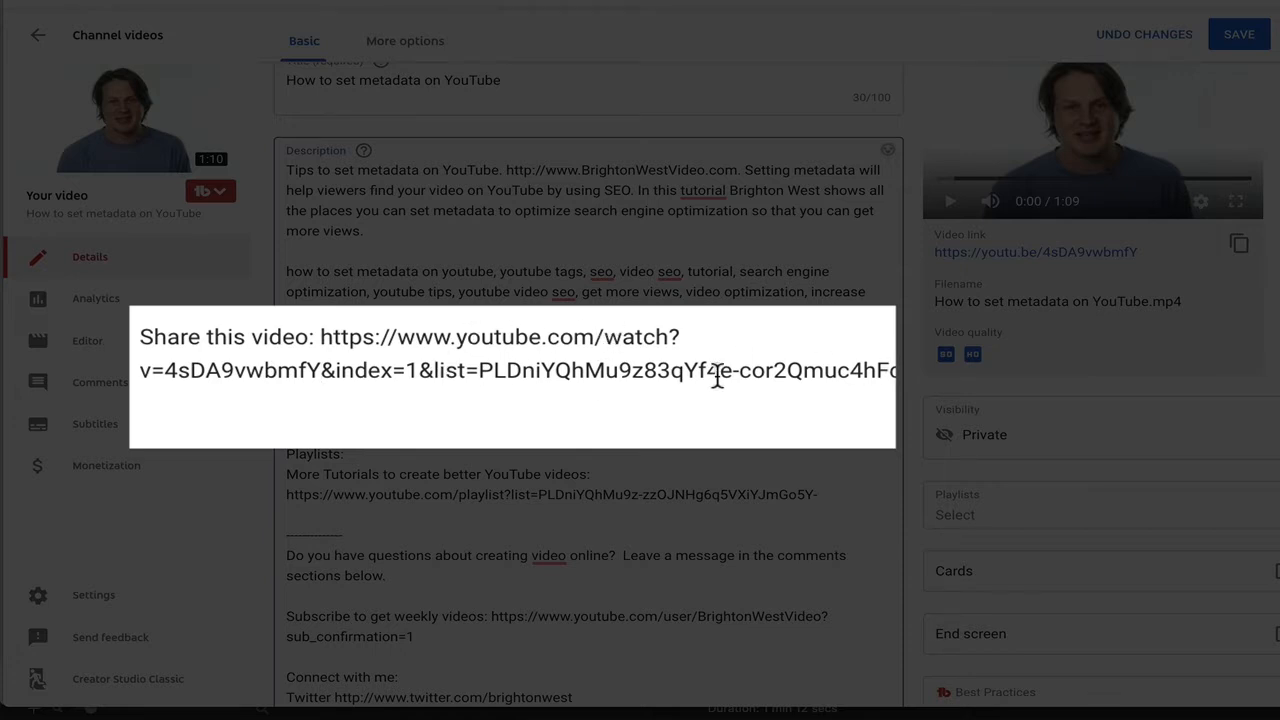
Review the rest of the description: the playlist, subscribe and social links, the free download line and the closing hashtags.
scroll(700, 388, "down", 1)
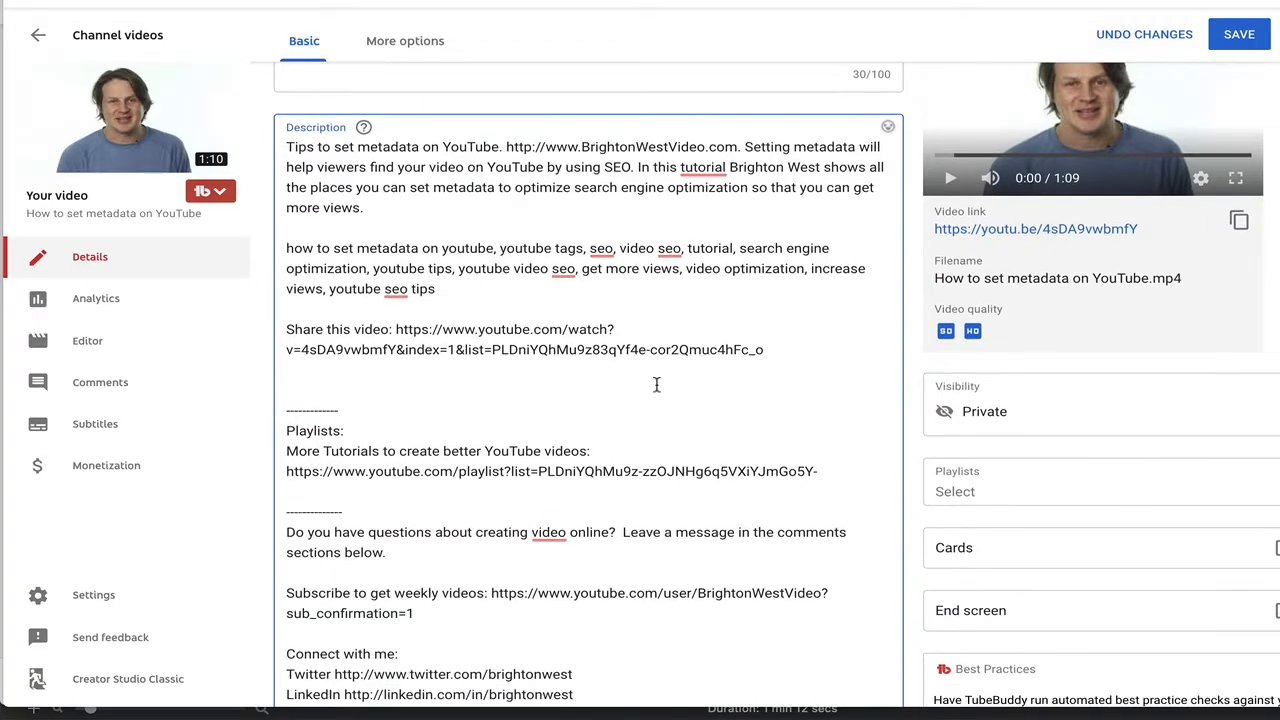
scroll(499, 391, "down", 2)
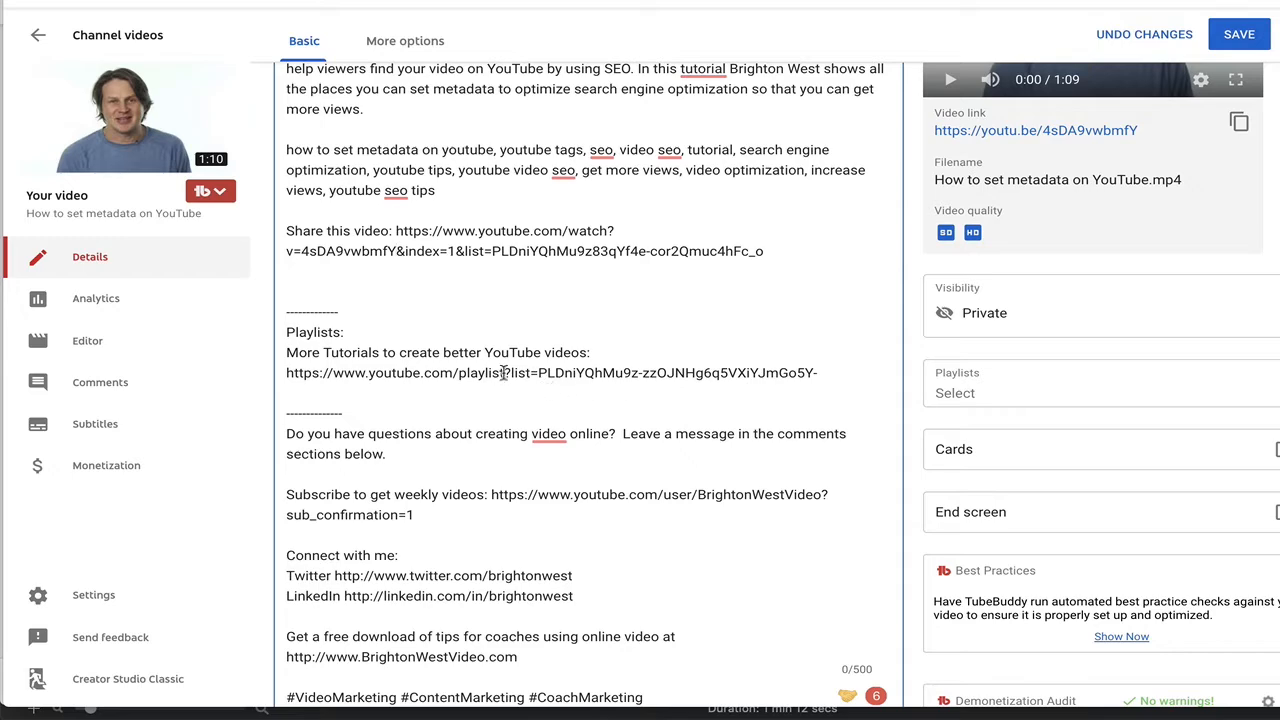
scroll(655, 411, "down", 1)
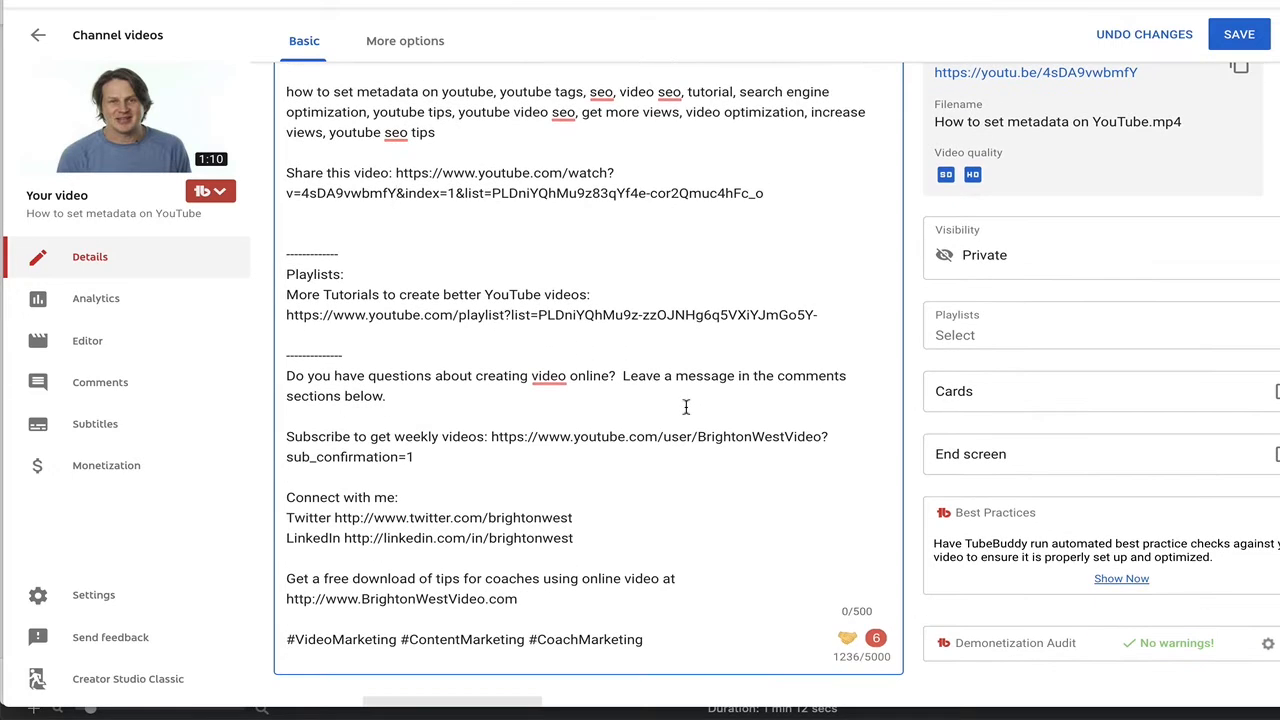
scroll(686, 403, "down", 2)
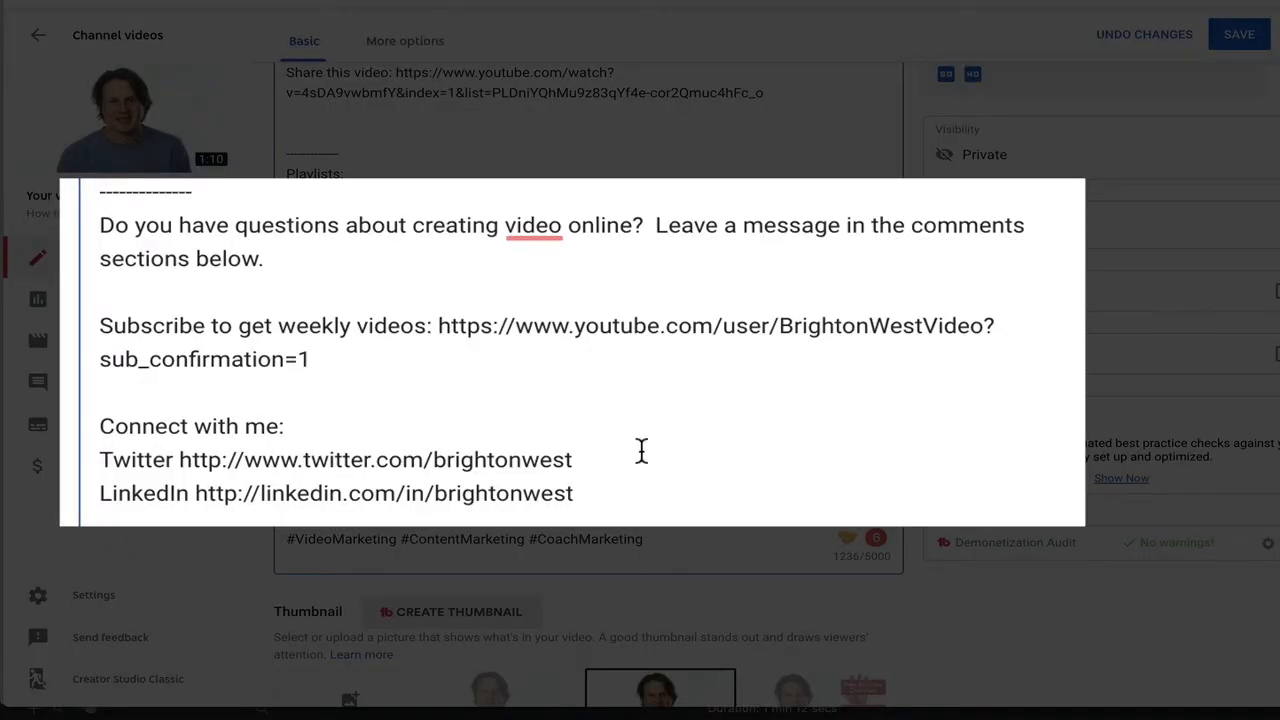
scroll(641, 452, "down", 1)
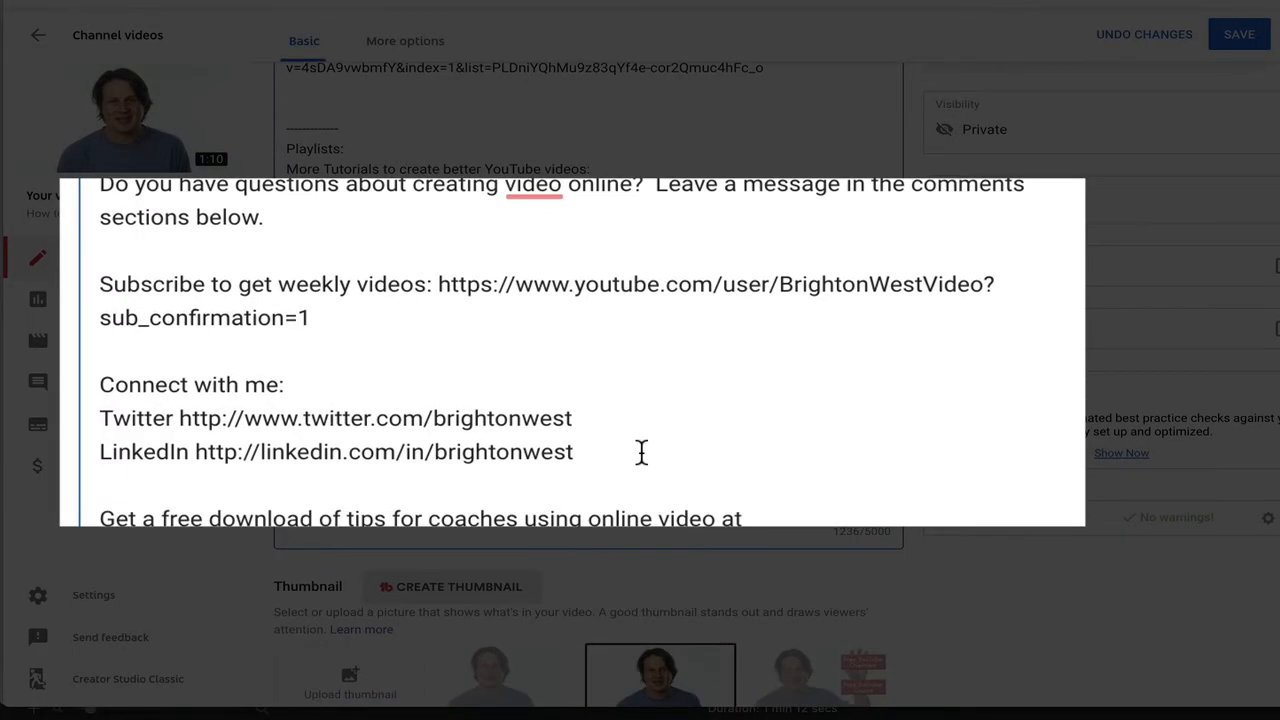
scroll(640, 470, "down", 2)
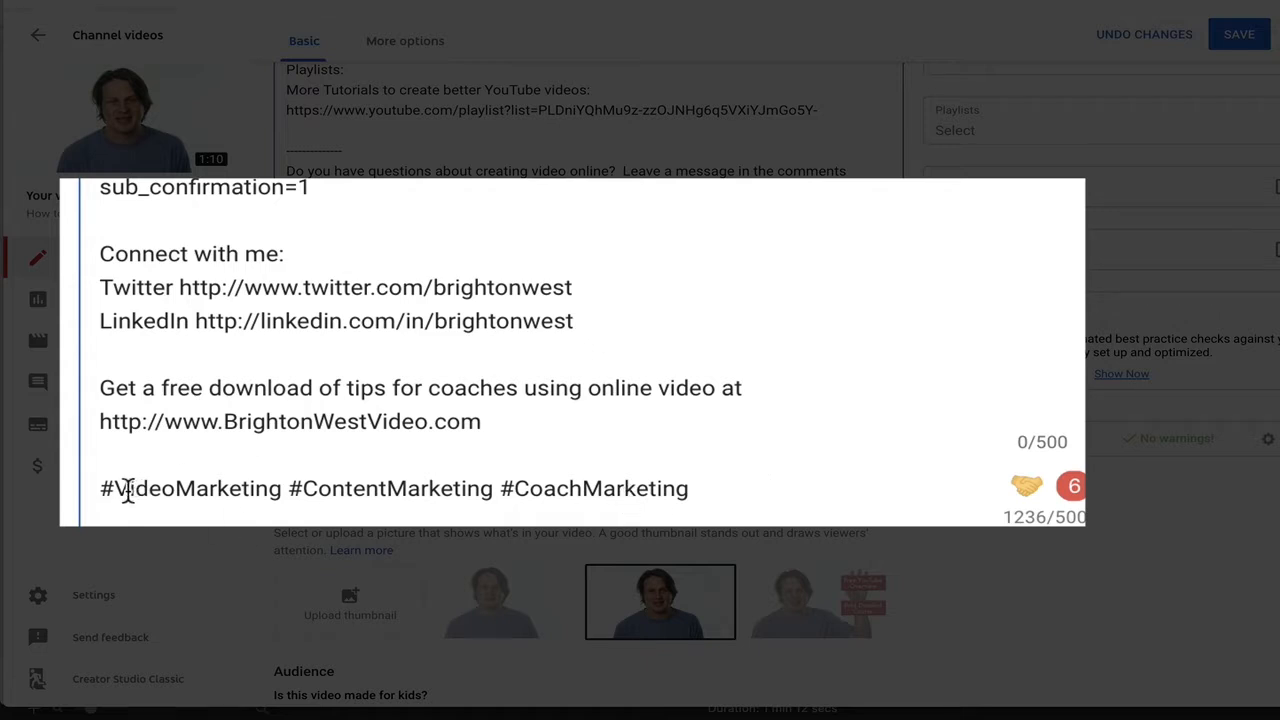
left_click(730, 490)
scroll(748, 465, "down", 1)
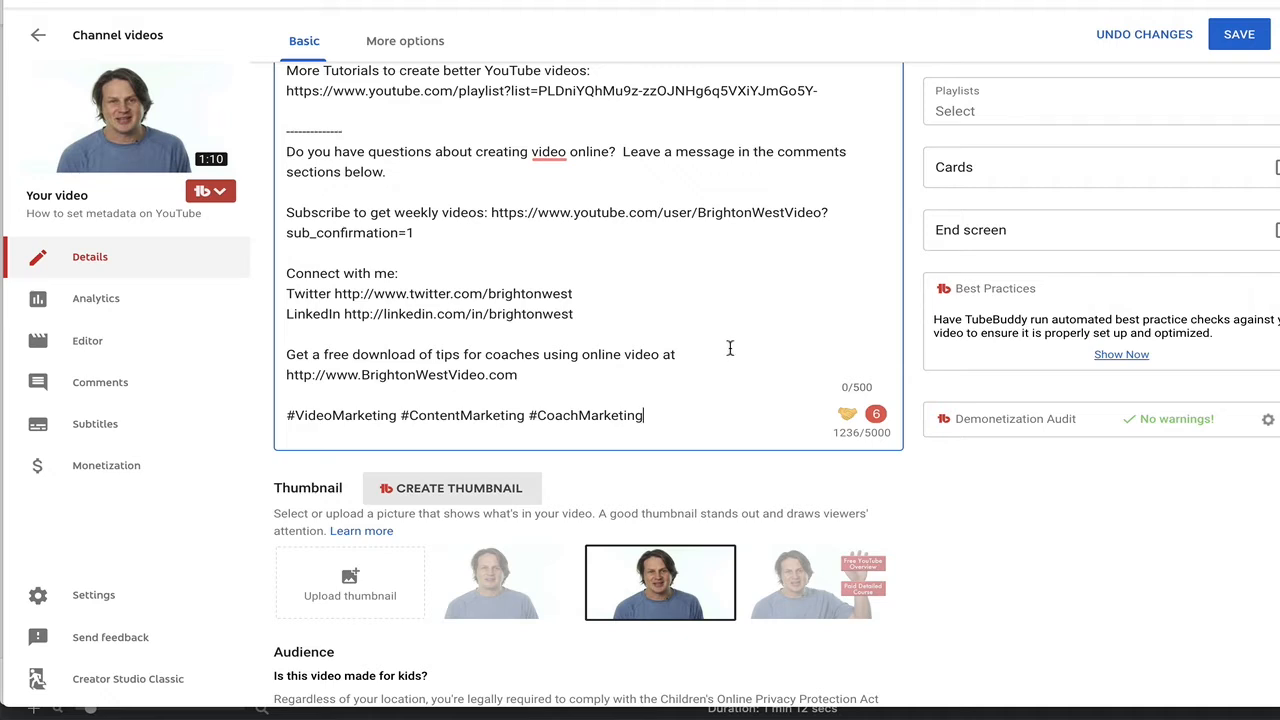
Open TubeBuddy's Thumbnail Generator, pause the video about one second in for the background frame and continue to the layers stage.
scroll(926, 533, "down", 1)
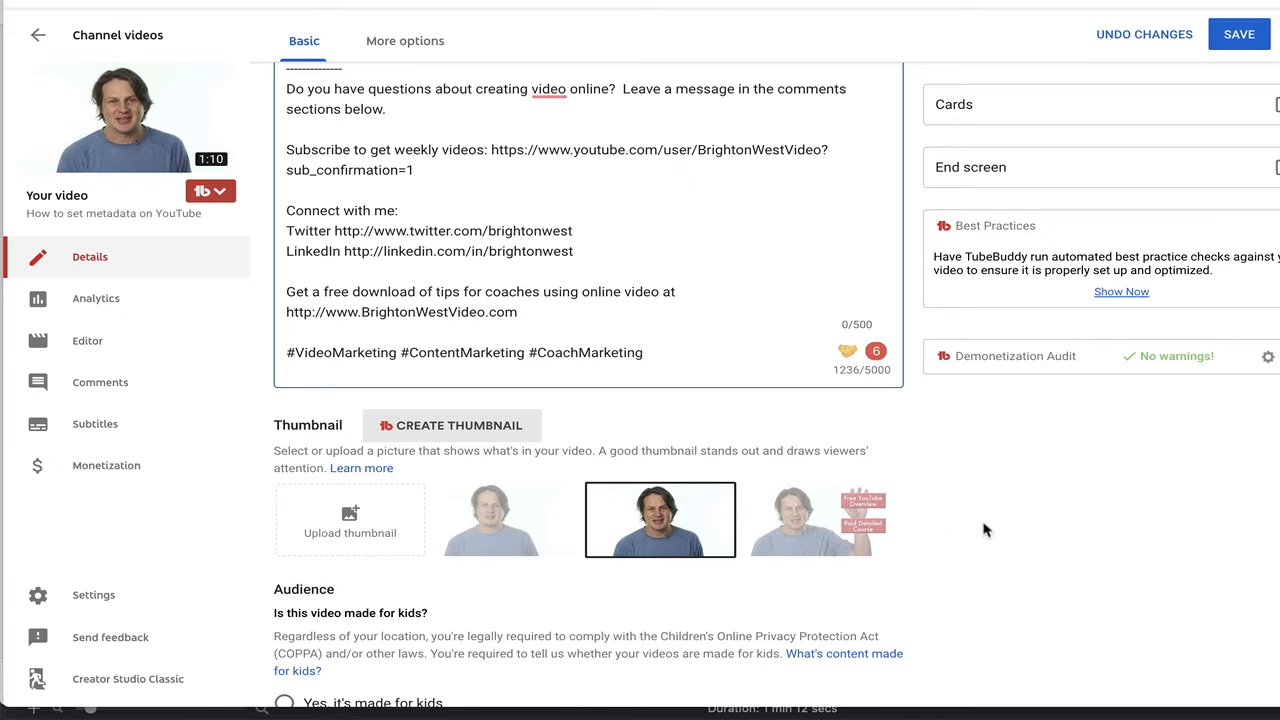
scroll(984, 530, "down", 1)
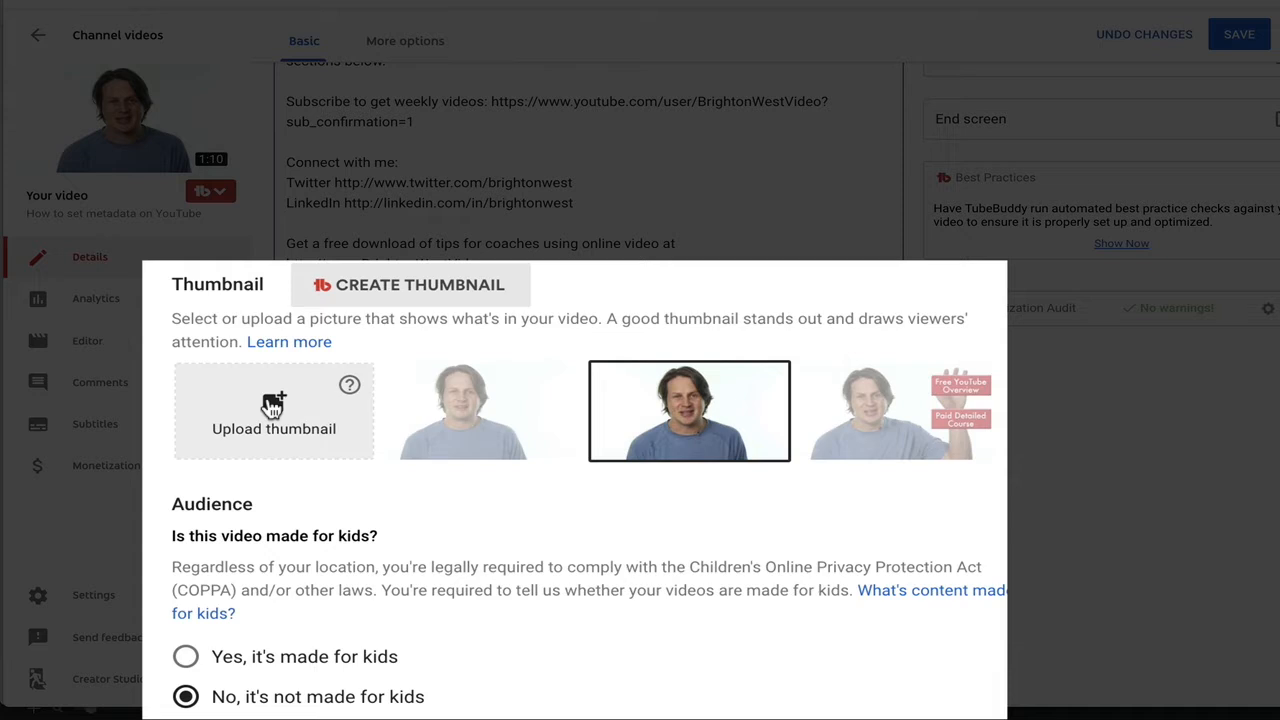
left_click(372, 290)
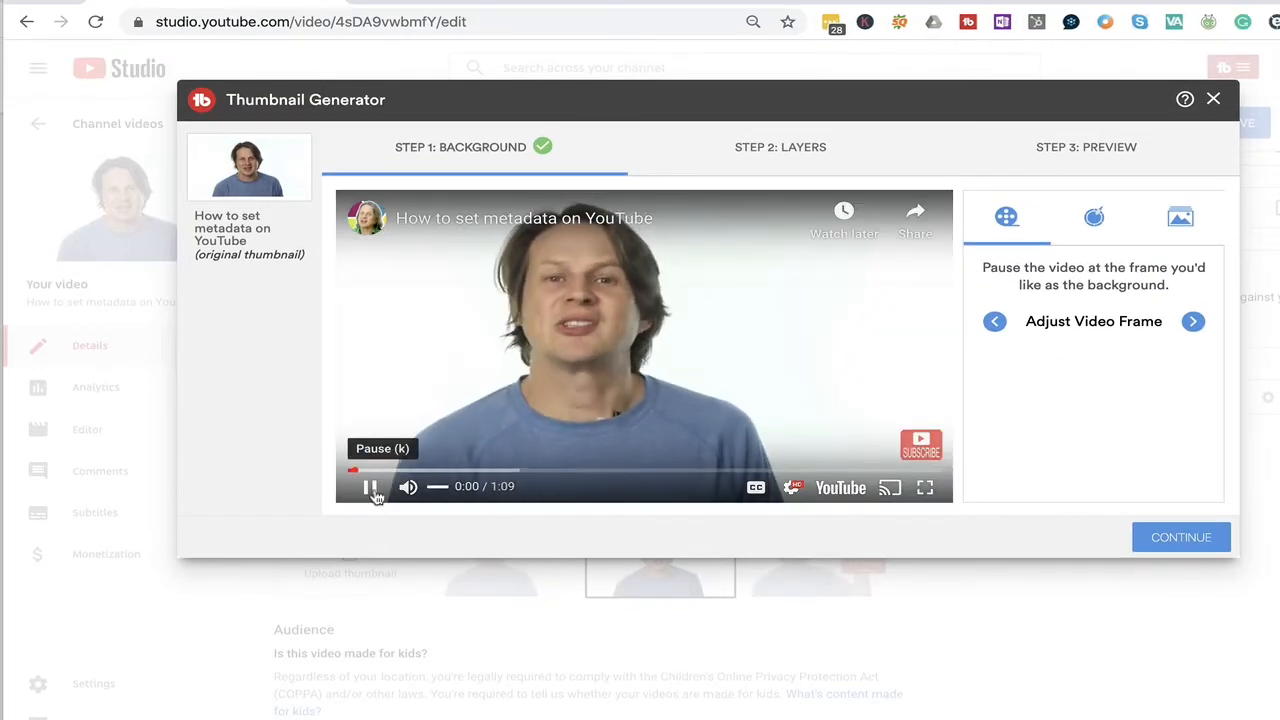
left_click(372, 488)
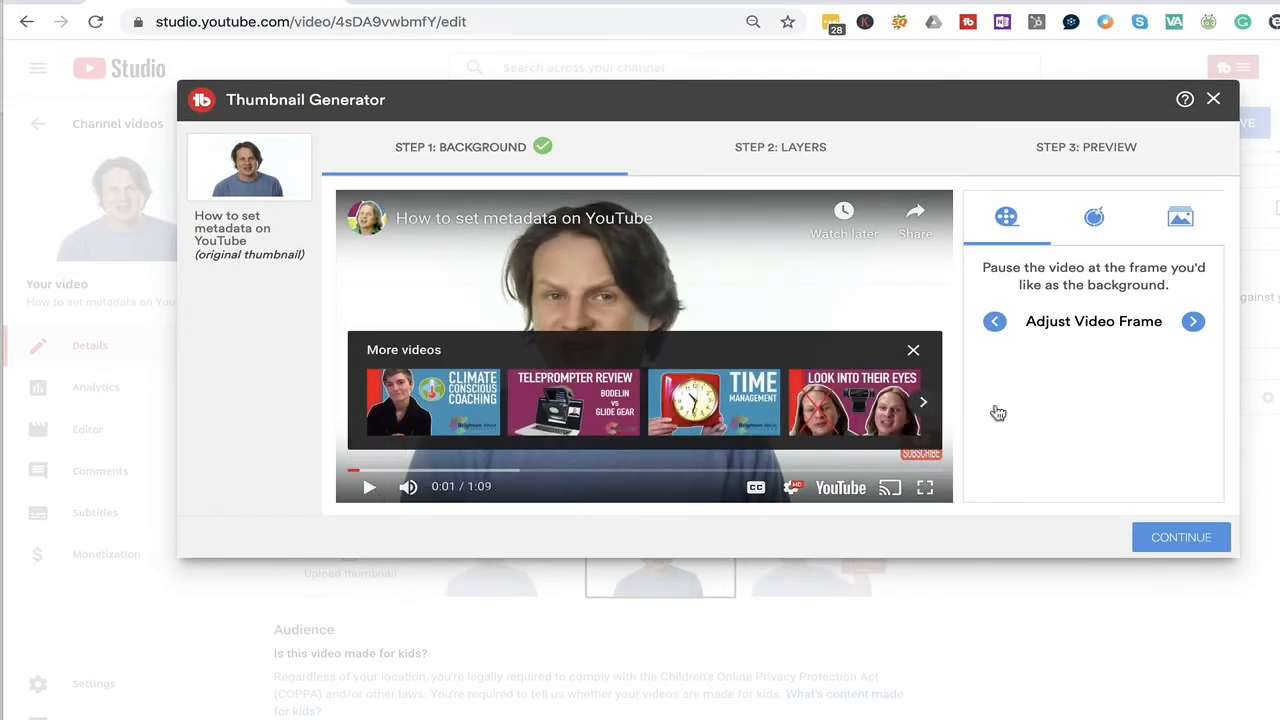
left_click(914, 350)
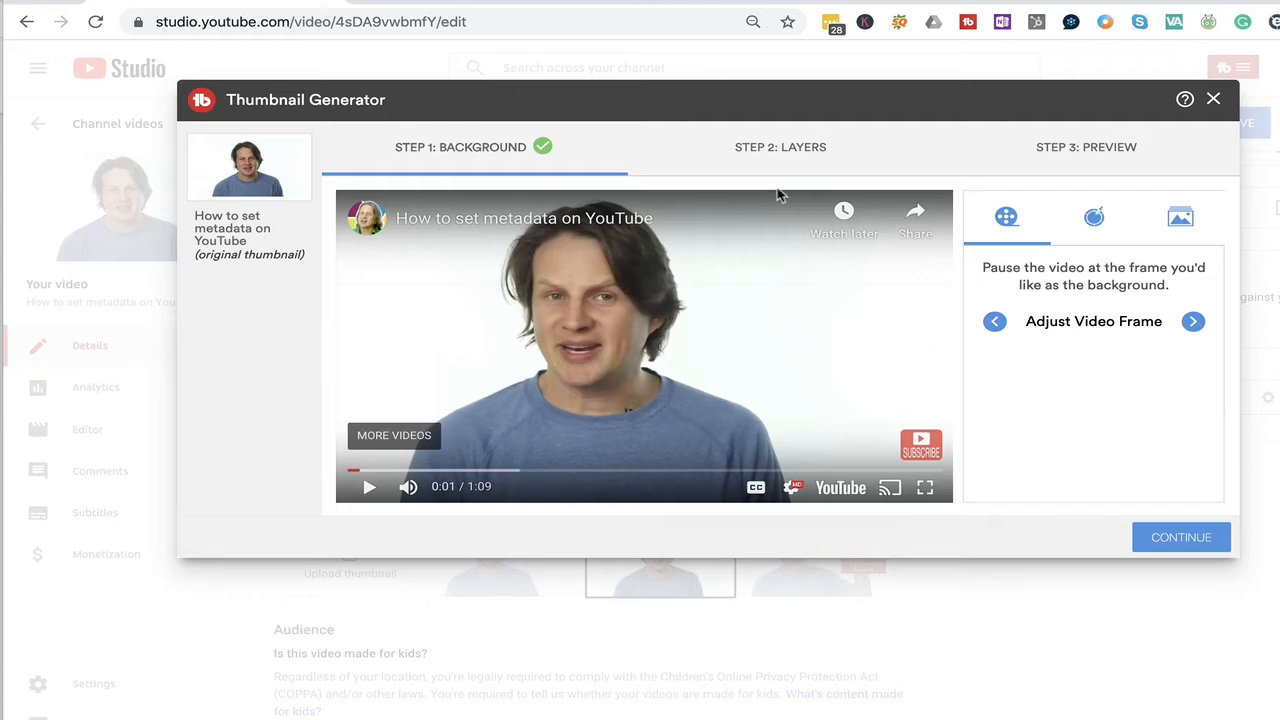
left_click(1168, 540)
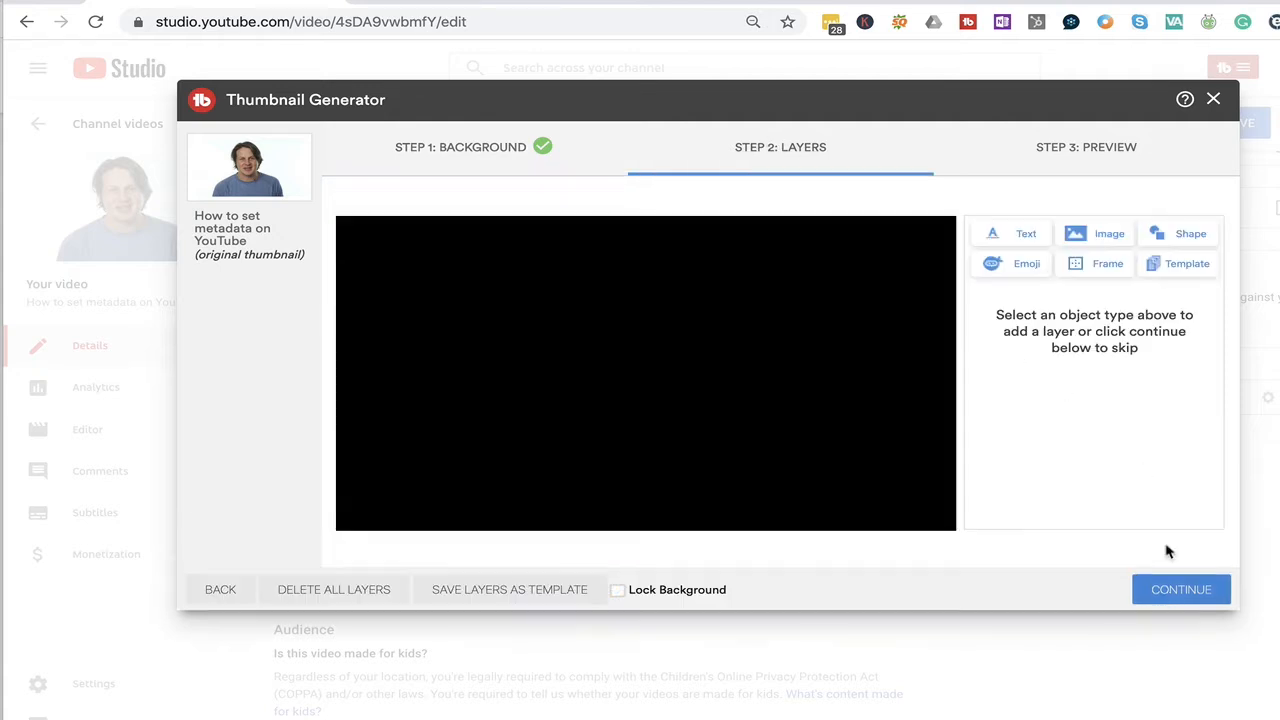
Add a text layer reading "Metadata on youtube" to the thumbnail.
left_click(1014, 231)
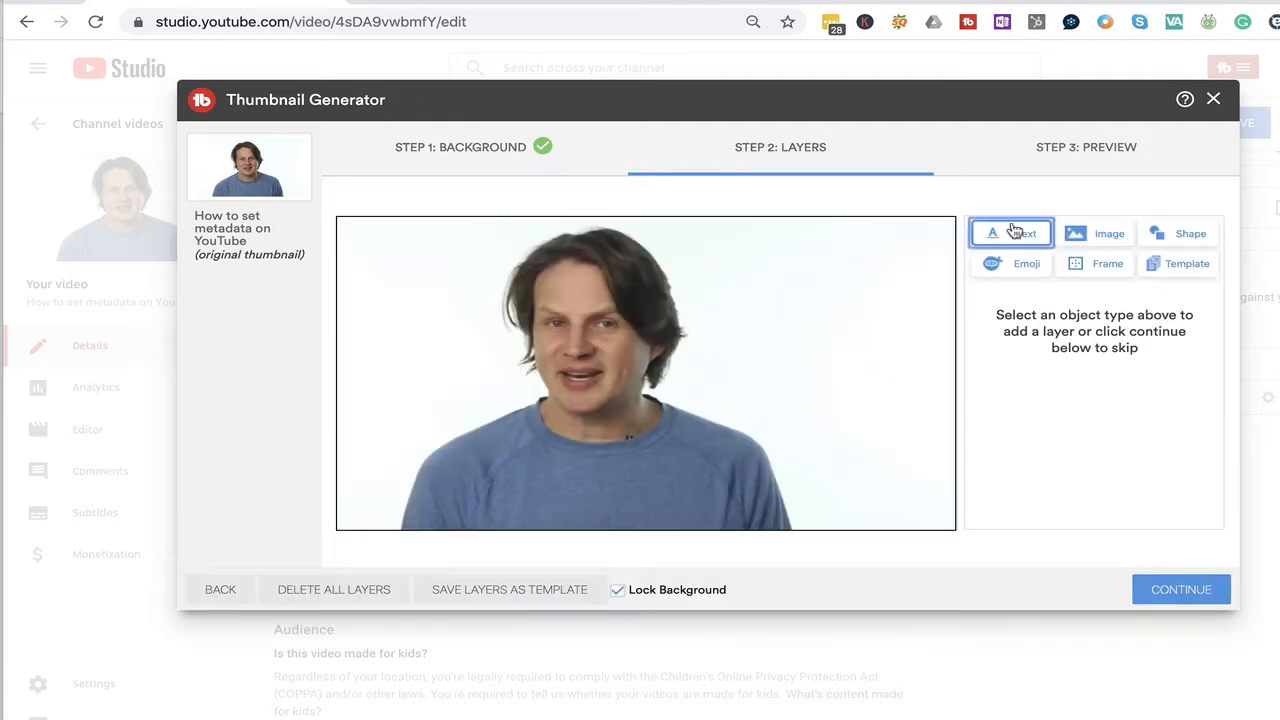
left_click(1107, 314)
left_click_drag(1107, 314, 975, 308)
type("Metadata on youtube")
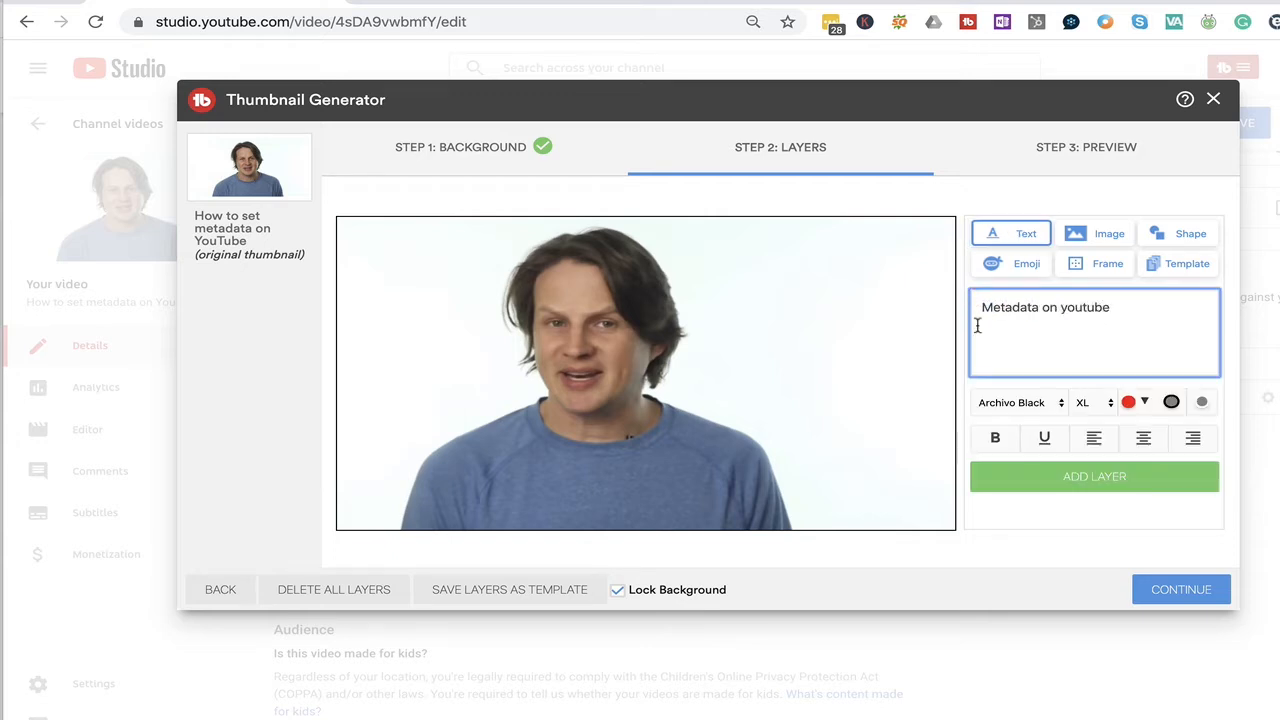
left_click(1099, 470)
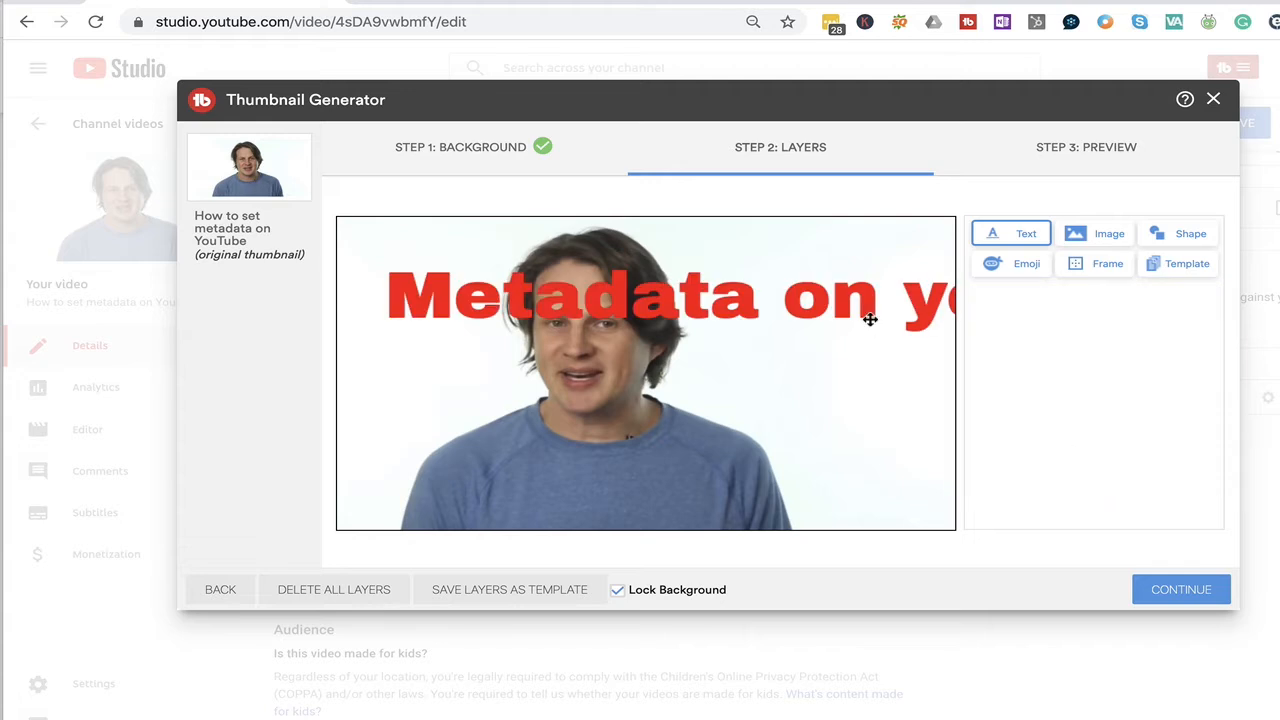
Shrink the thumbnail text, place it across the man's chest and close the Thumbnail Generator without saving.
left_click(901, 299)
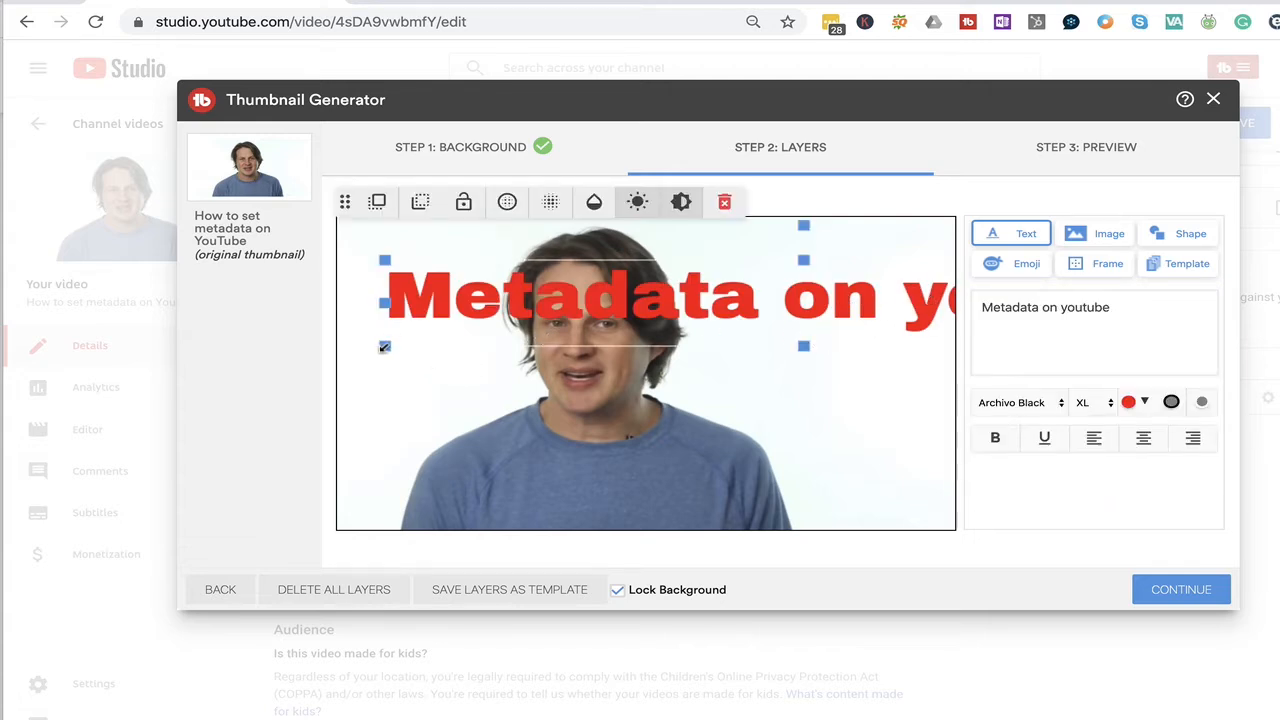
left_click_drag(385, 346, 756, 310)
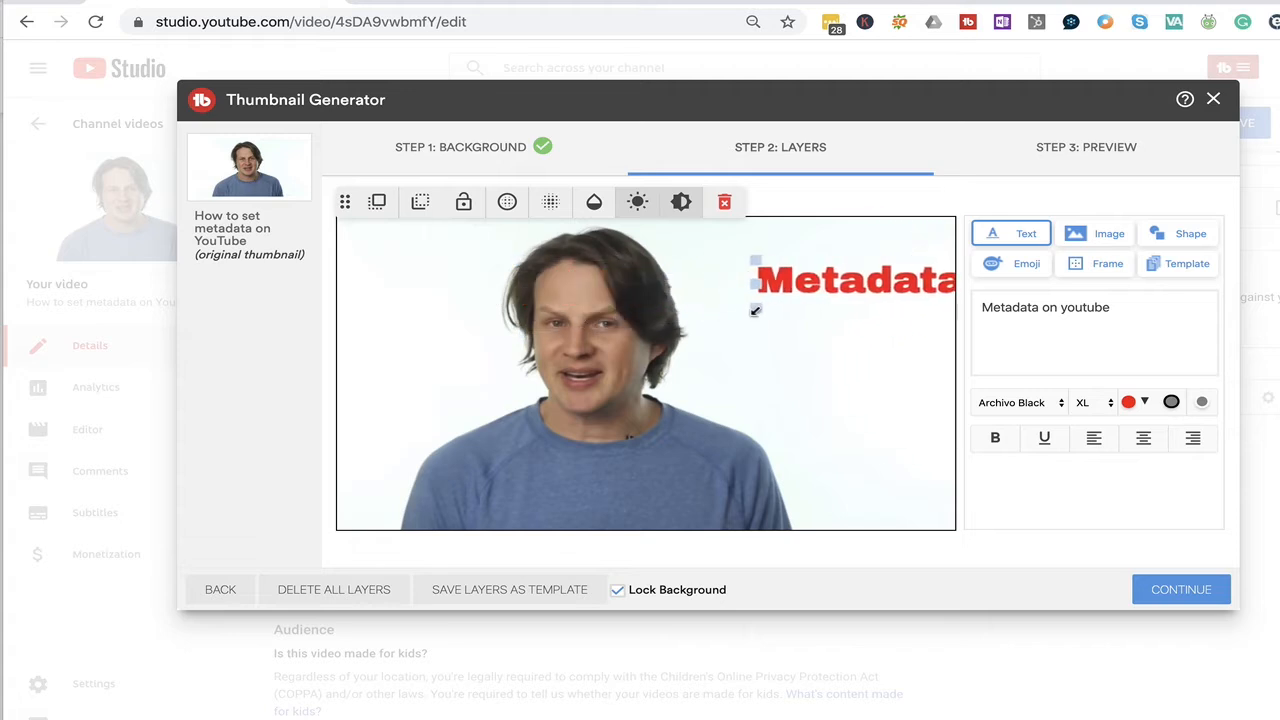
left_click_drag(851, 273, 496, 470)
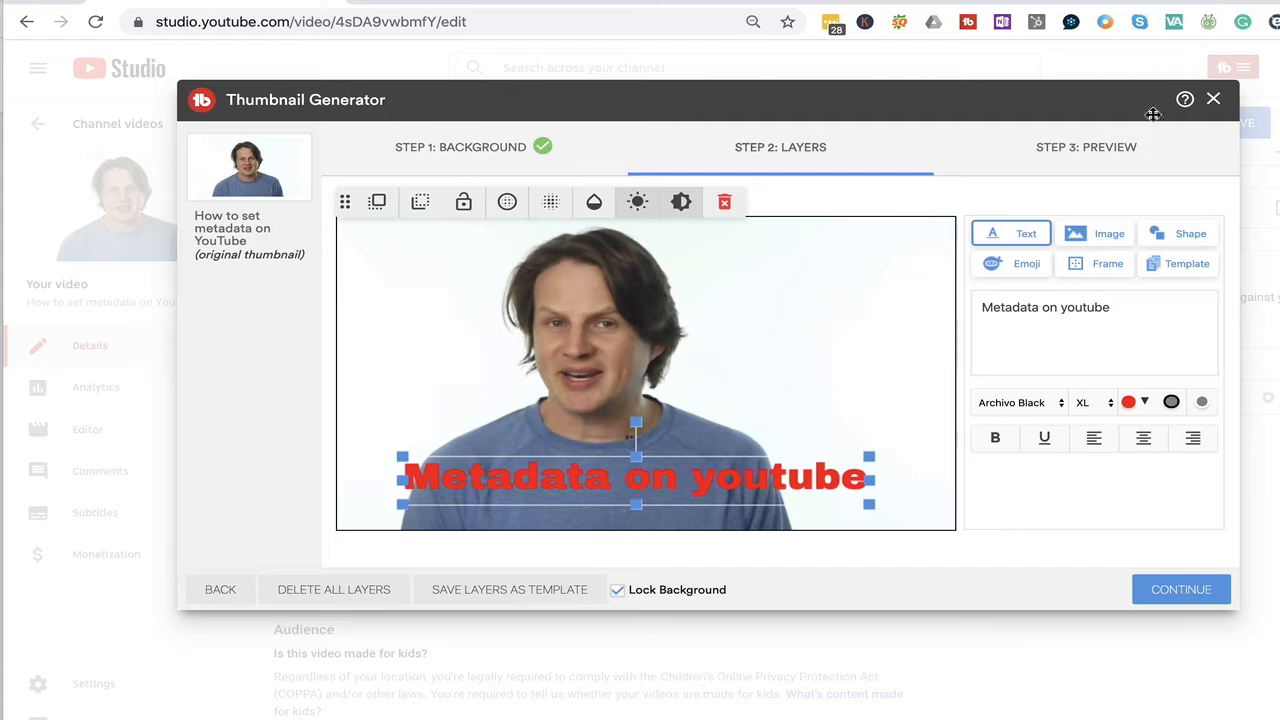
left_click(1217, 104)
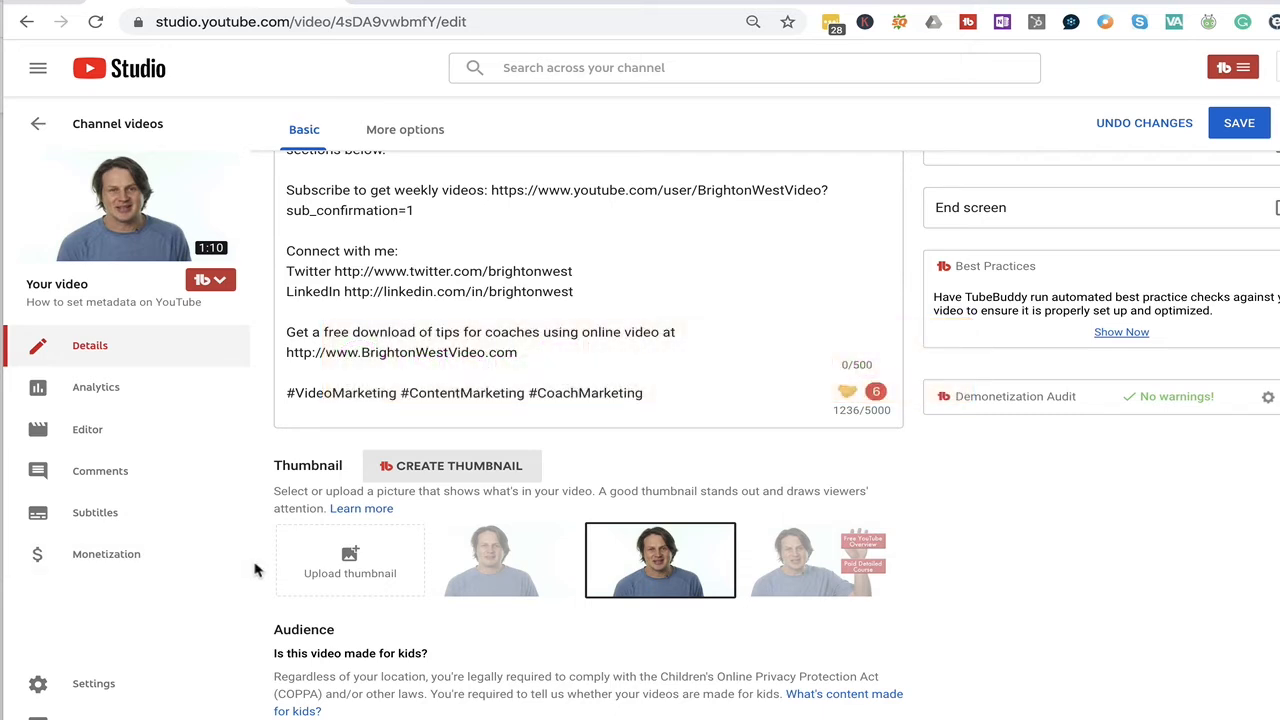
Check the made-for-kids audience setting and expand the age restriction options below it to review them.
scroll(1035, 592, "down", 1)
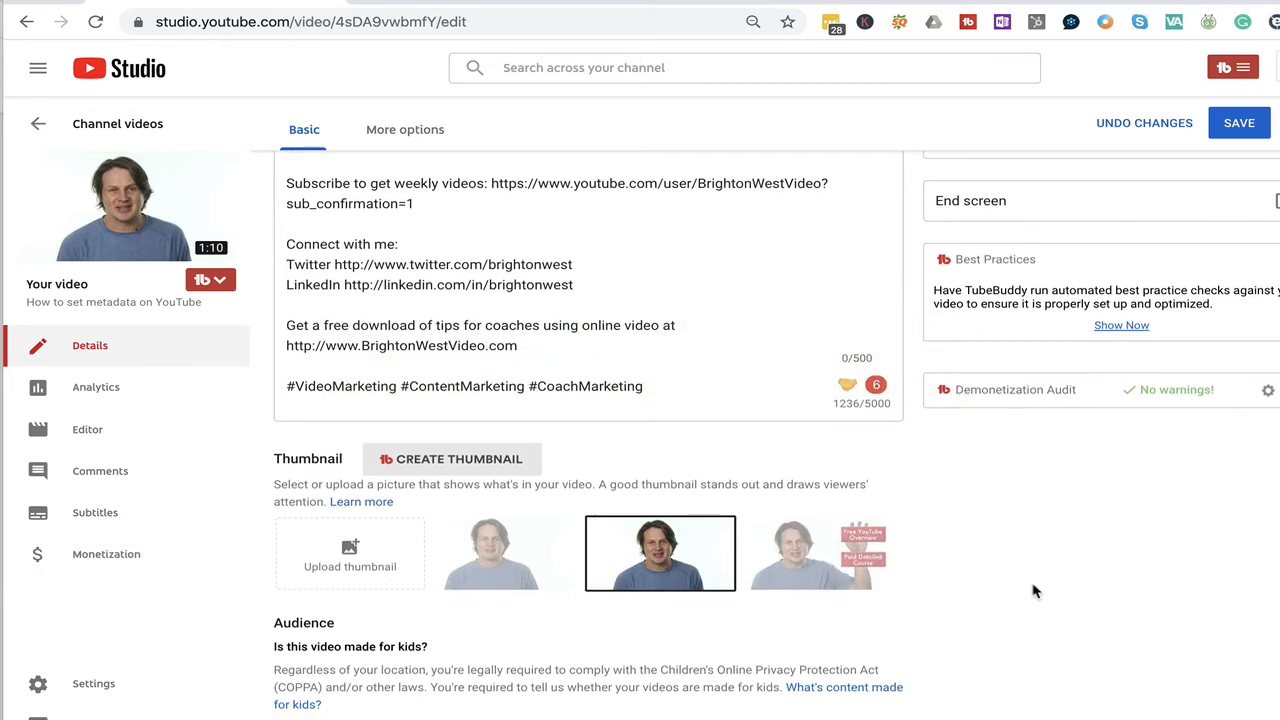
scroll(1035, 592, "down", 3)
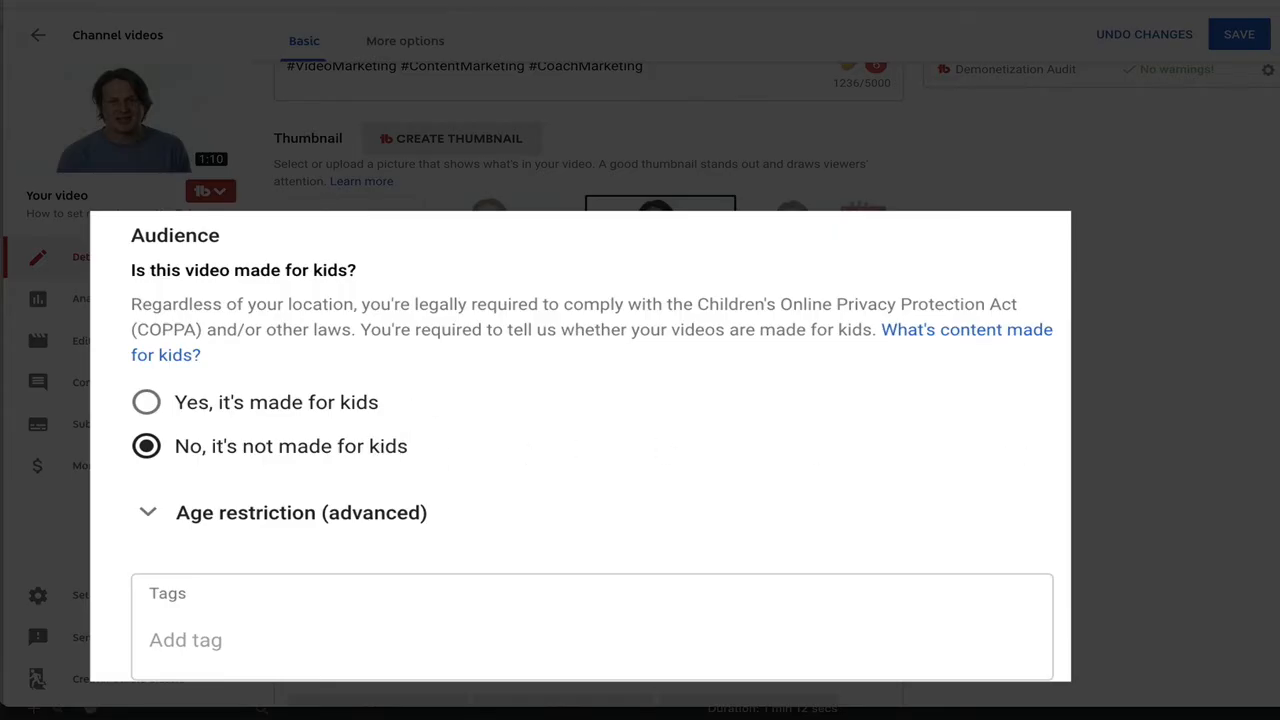
scroll(981, 463, "down", 1)
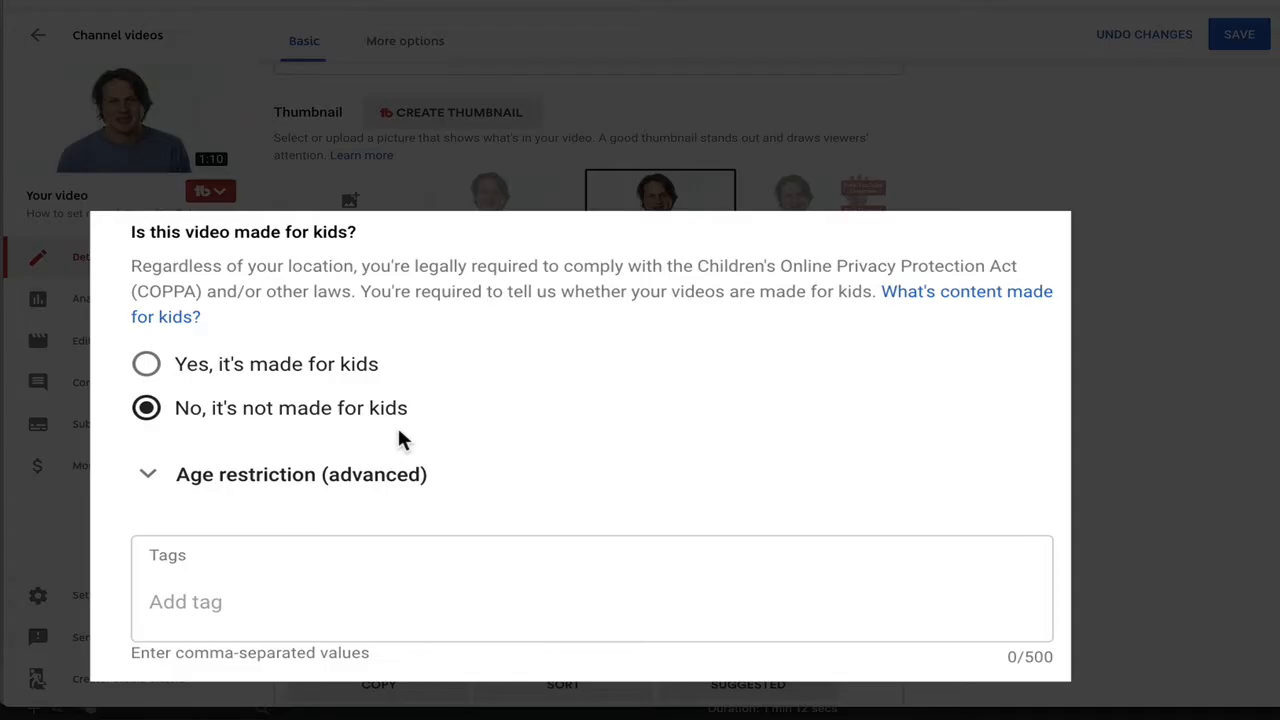
left_click(149, 474)
scroll(700, 440, "down", 2)
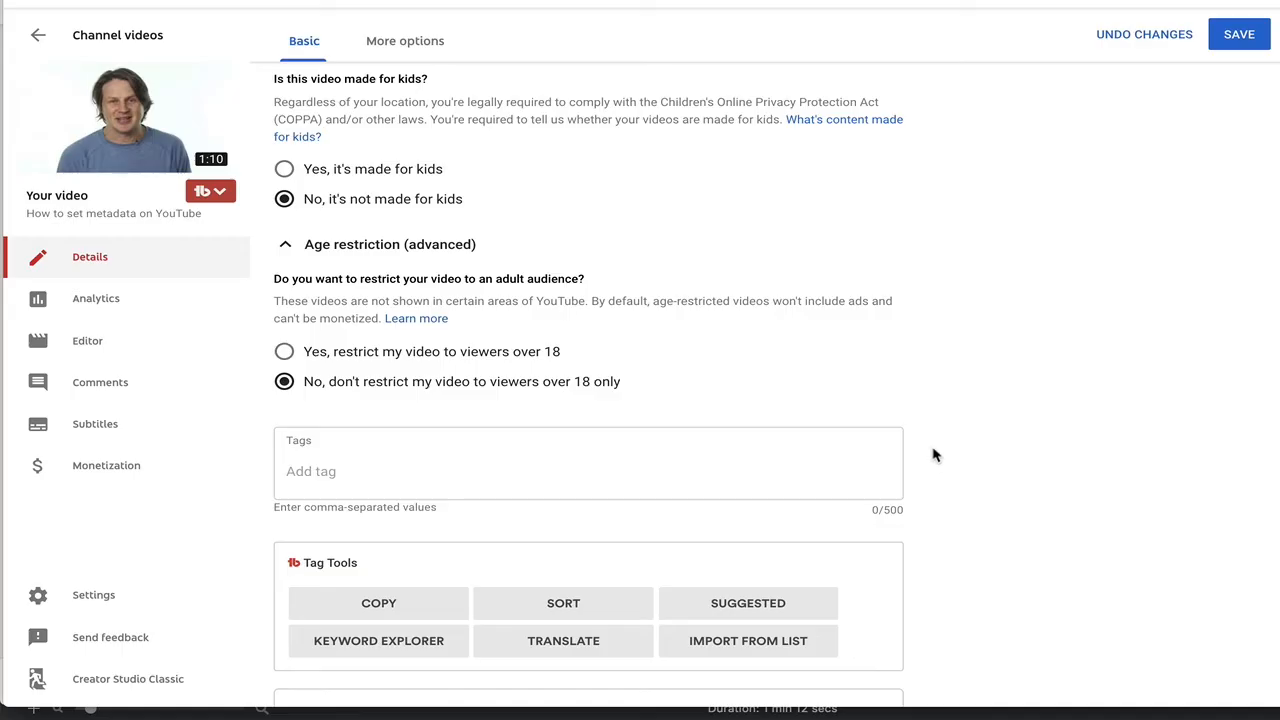
scroll(1092, 558, "down", 1)
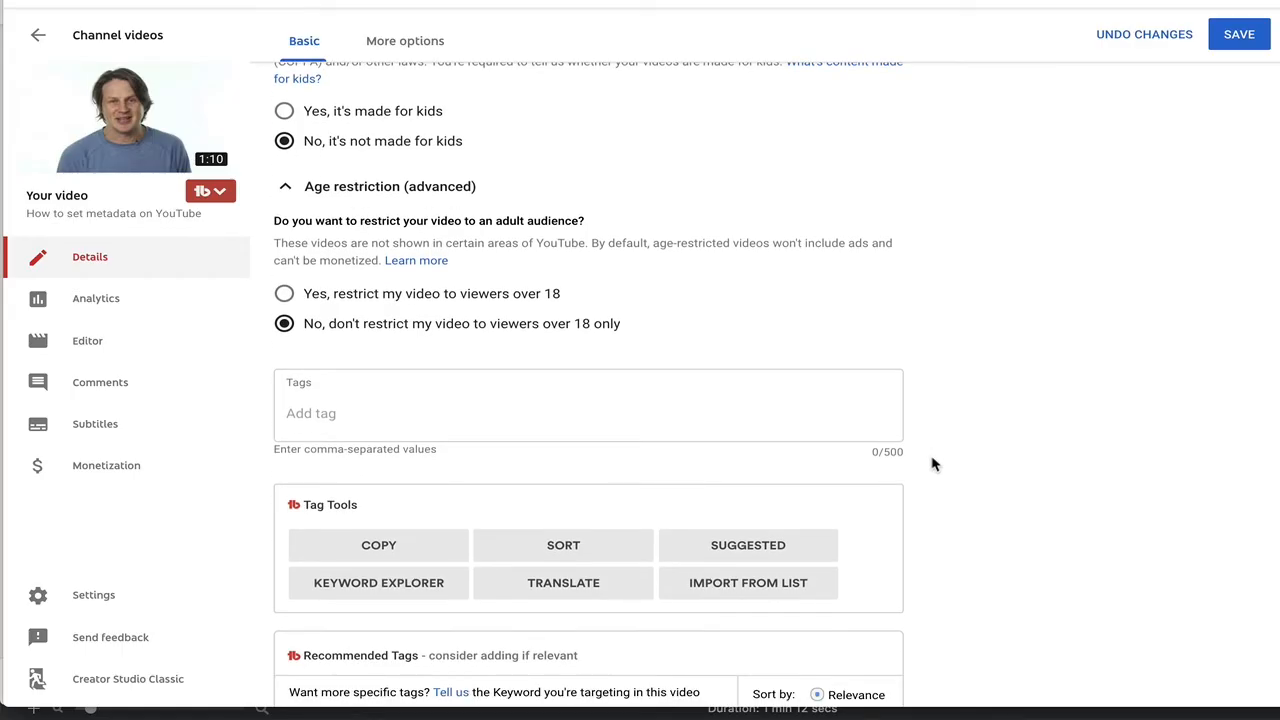
Open TubeBuddy's Keyword Explorer to find tags for the video and explore the keyword "how to set metadata on youtube".
left_click(334, 410)
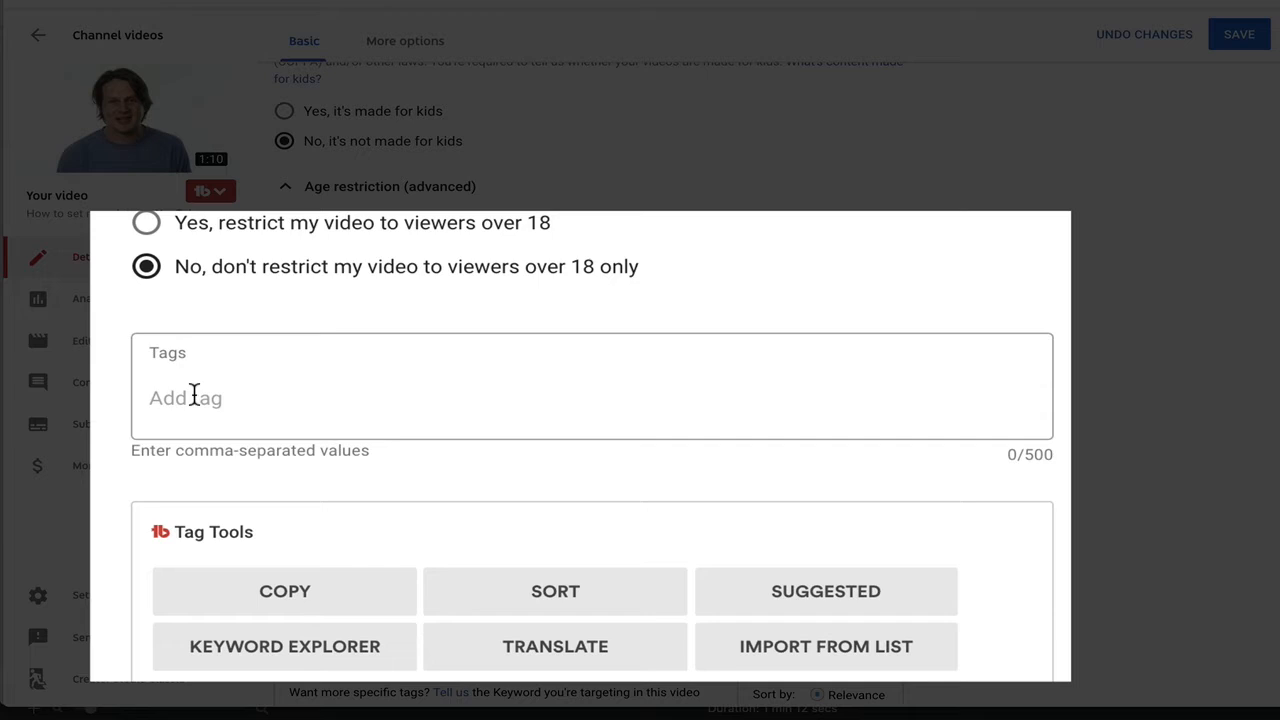
left_click(194, 395)
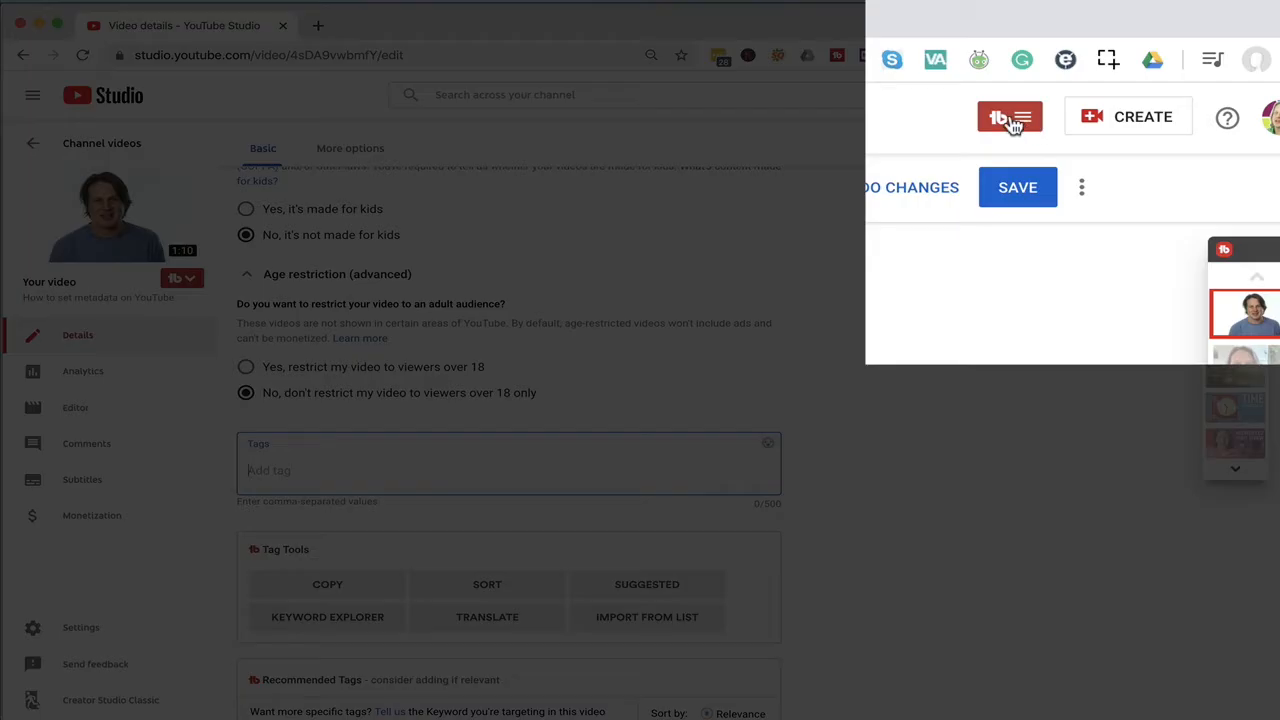
left_click(1010, 118)
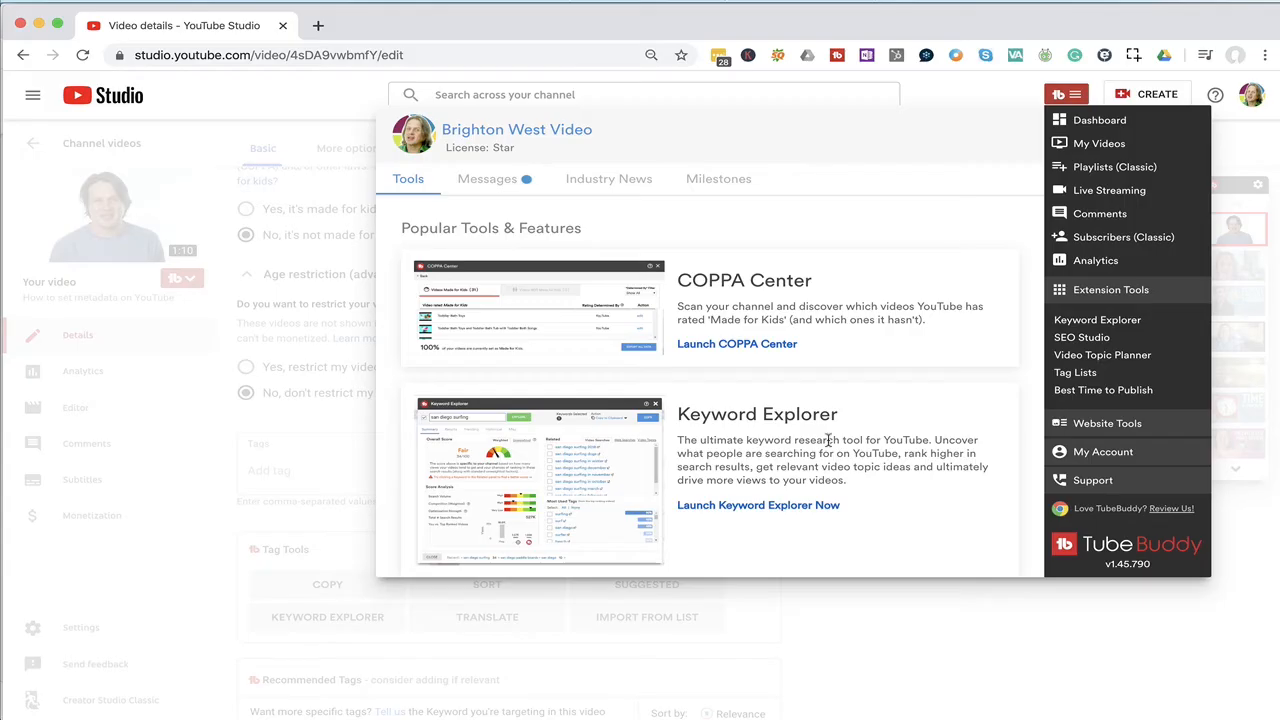
left_click(762, 507)
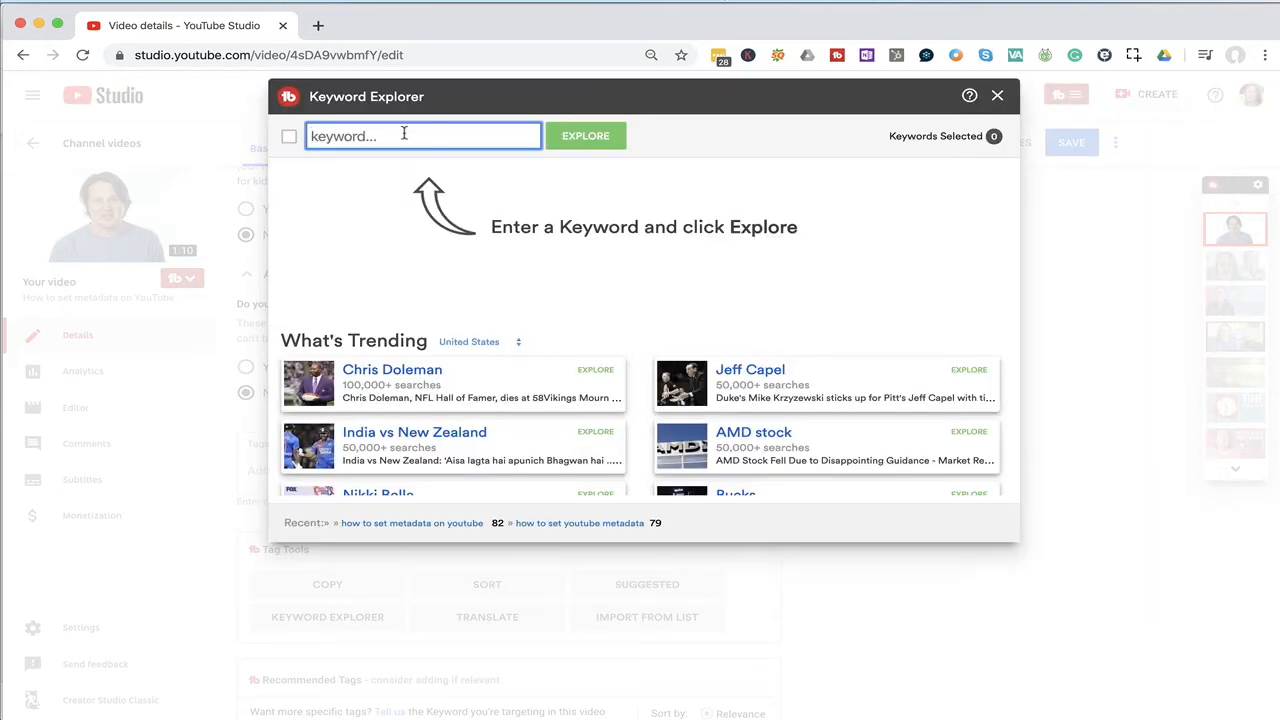
type("how to set metadata on")
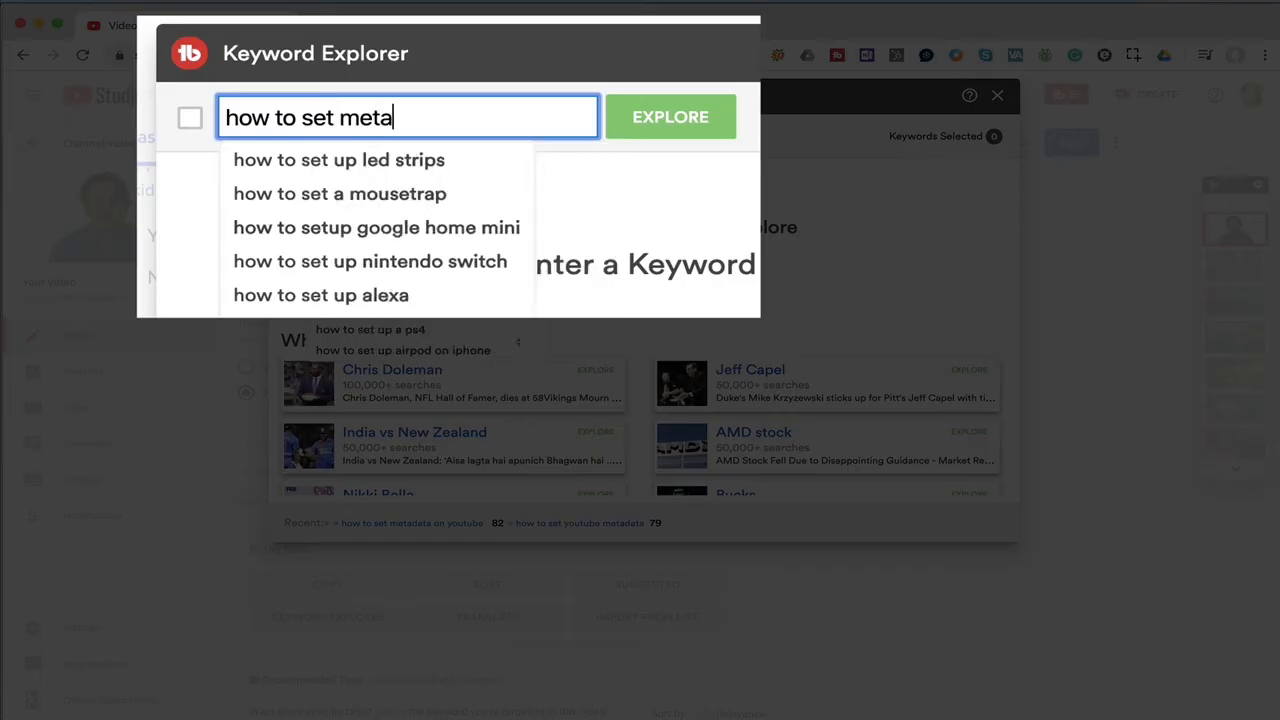
type(" youtube")
left_click(684, 118)
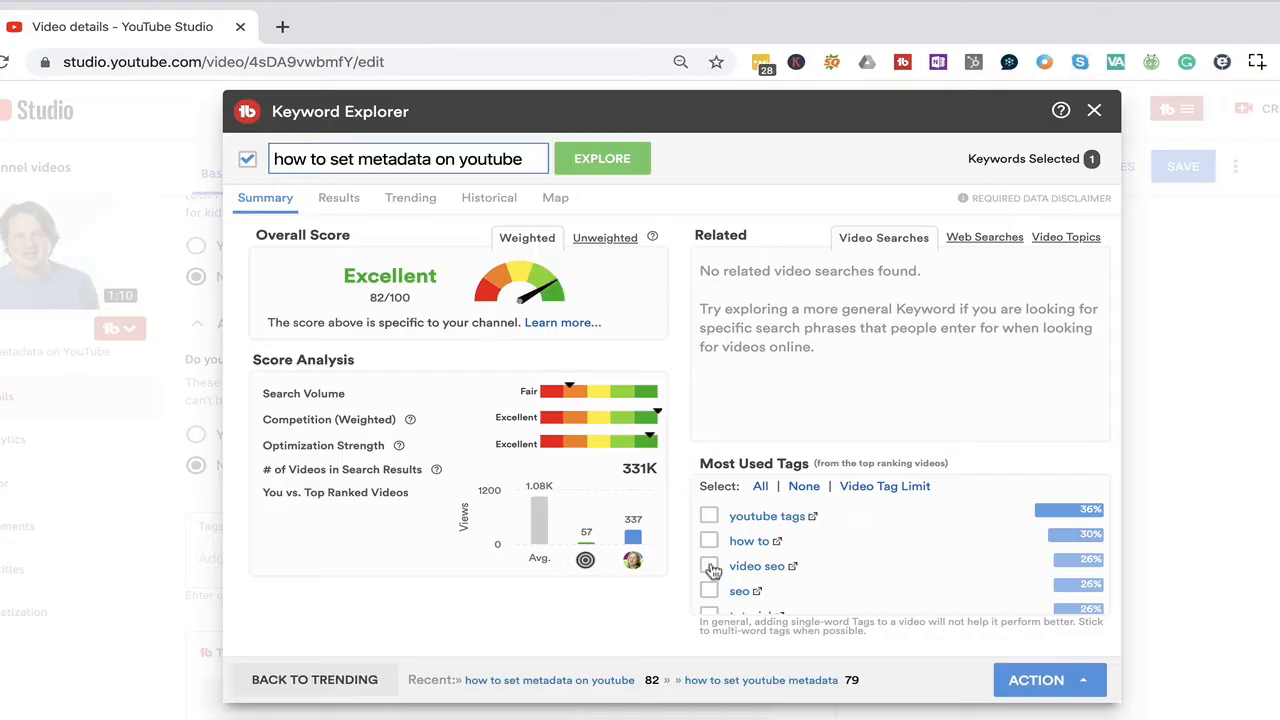
Select the most used tags "video seo", "tutorial", "youtube seo", "youtube metadata", "youtube video seo" and "youtube tips".
left_click(711, 567)
scroll(711, 568, "down", 1)
left_click(709, 567)
scroll(709, 567, "down", 2)
left_click(709, 564)
scroll(709, 567, "down", 2)
left_click(709, 568)
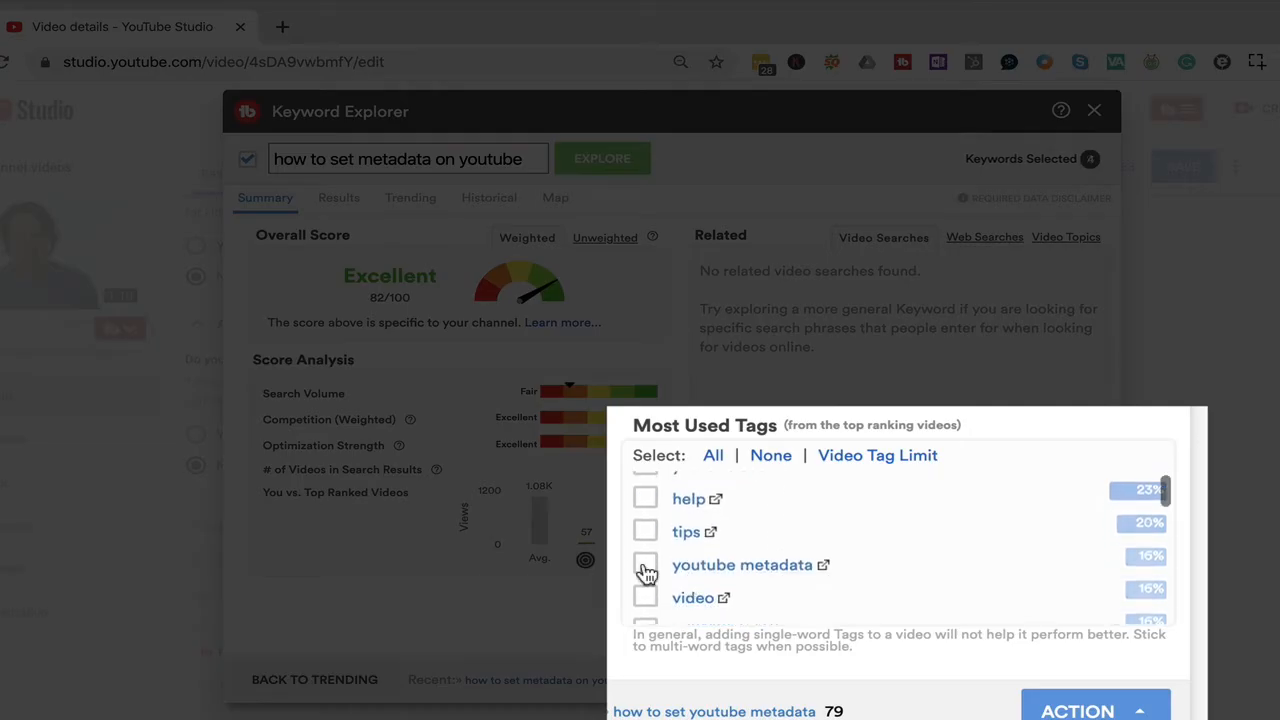
scroll(709, 570, "down", 2)
scroll(647, 569, "down", 1)
left_click(647, 569)
scroll(647, 568, "down", 2)
left_click(645, 533)
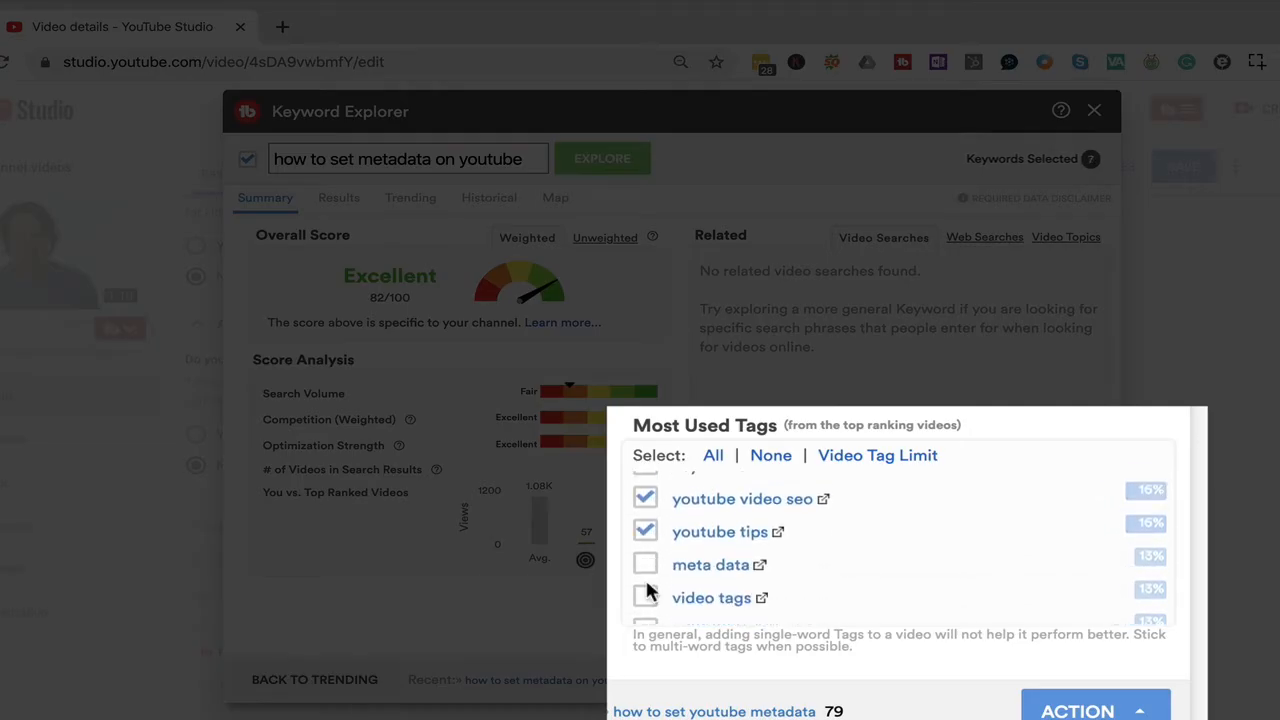
Add "video marketing", "get more views", "youtube training", "youtube seo tips" and "optmize youtube videos" to the selected most used tags.
scroll(649, 590, "down", 3)
left_click(648, 593)
scroll(648, 590, "down", 2)
scroll(650, 591, "down", 2)
left_click(646, 540)
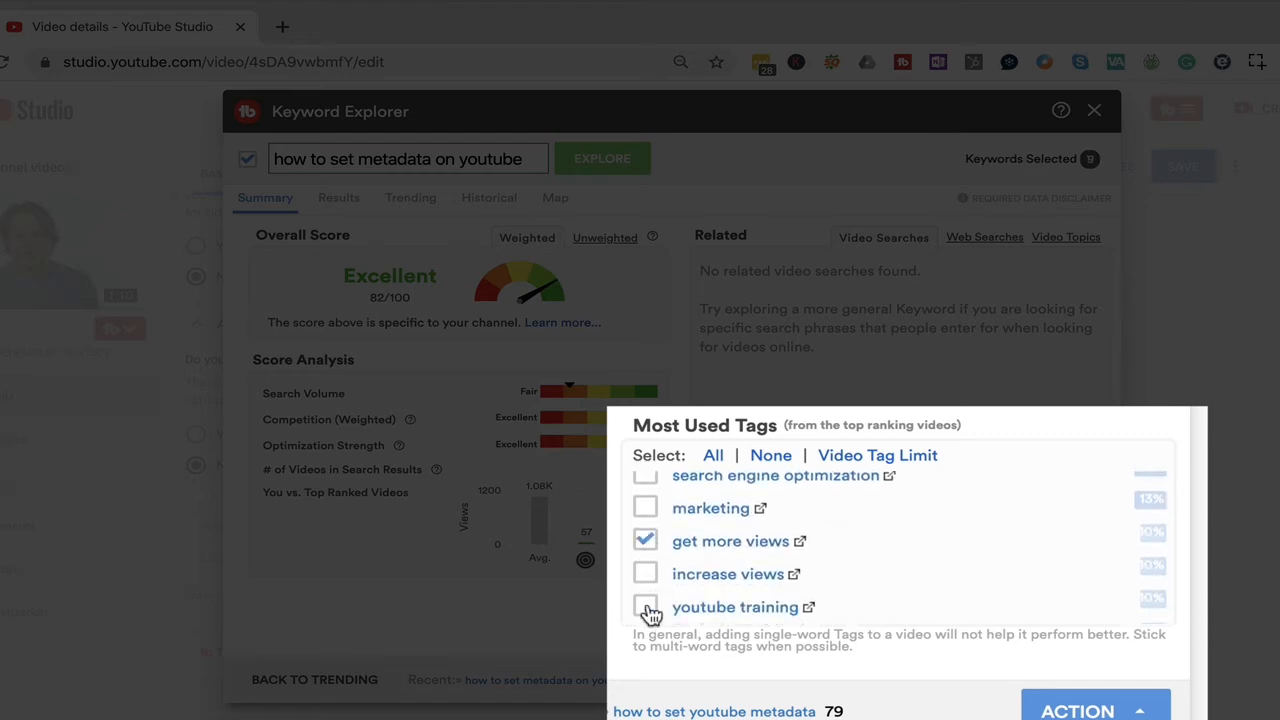
left_click(648, 606)
scroll(650, 612, "down", 3)
scroll(661, 565, "down", 5)
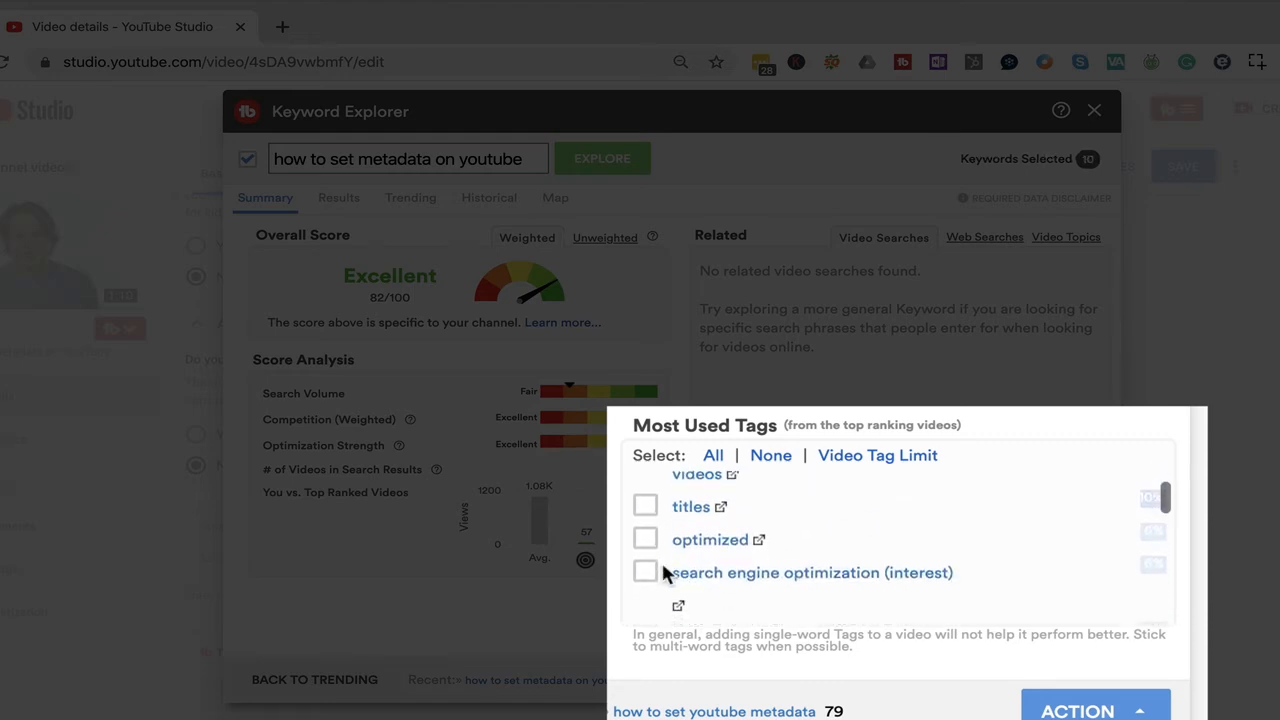
scroll(663, 571, "down", 5)
left_click(646, 549)
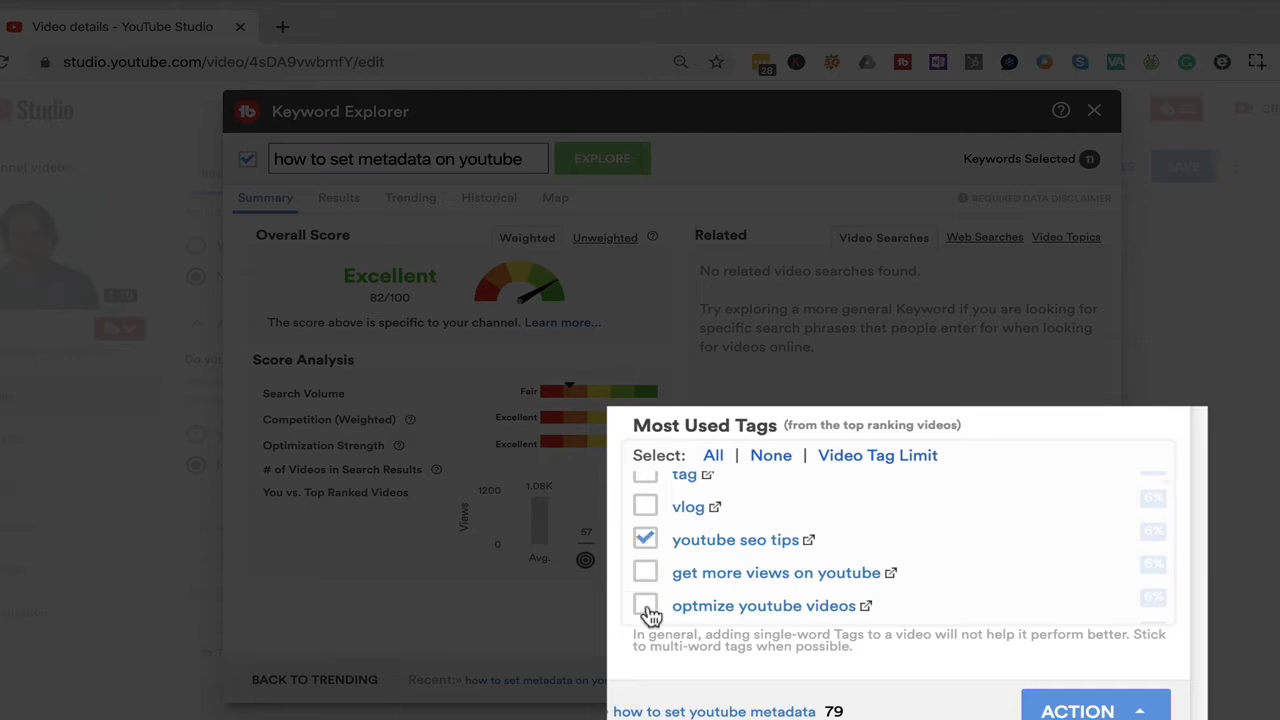
left_click(651, 606)
scroll(651, 610, "down", 3)
scroll(651, 612, "down", 10)
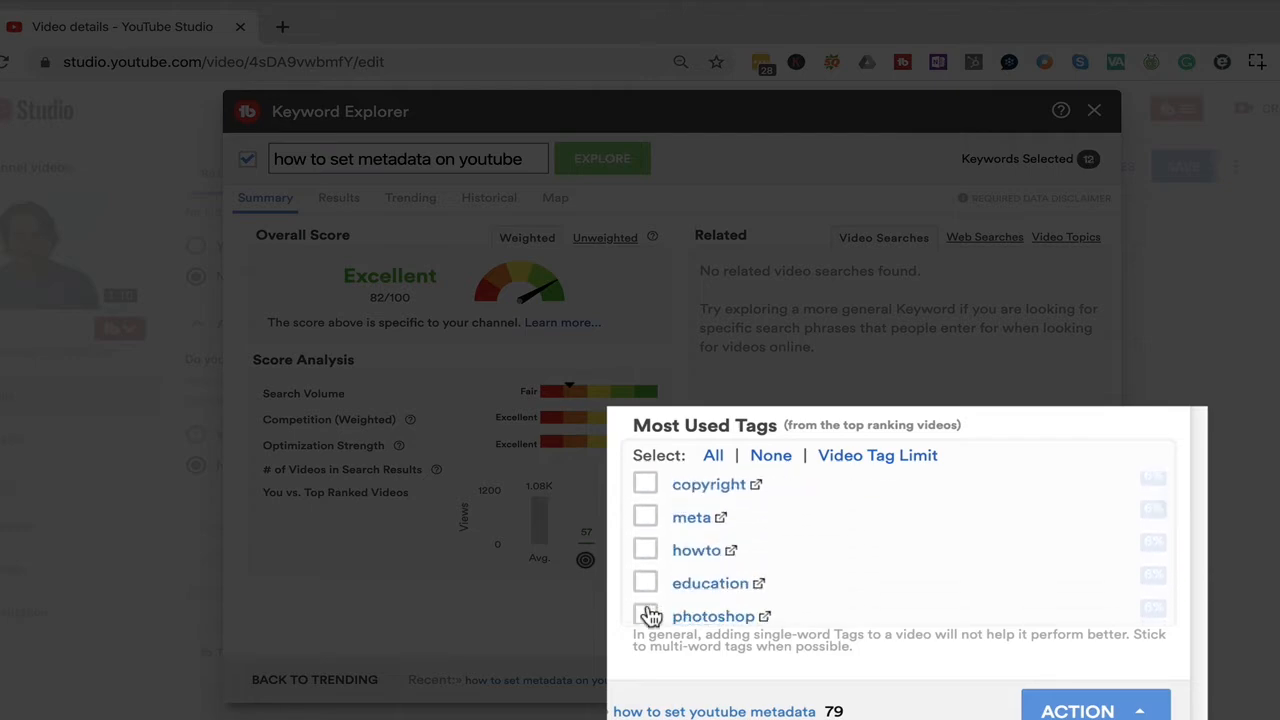
Copy the selected keywords to the clipboard and close the Keyword Explorer.
left_click(1084, 681)
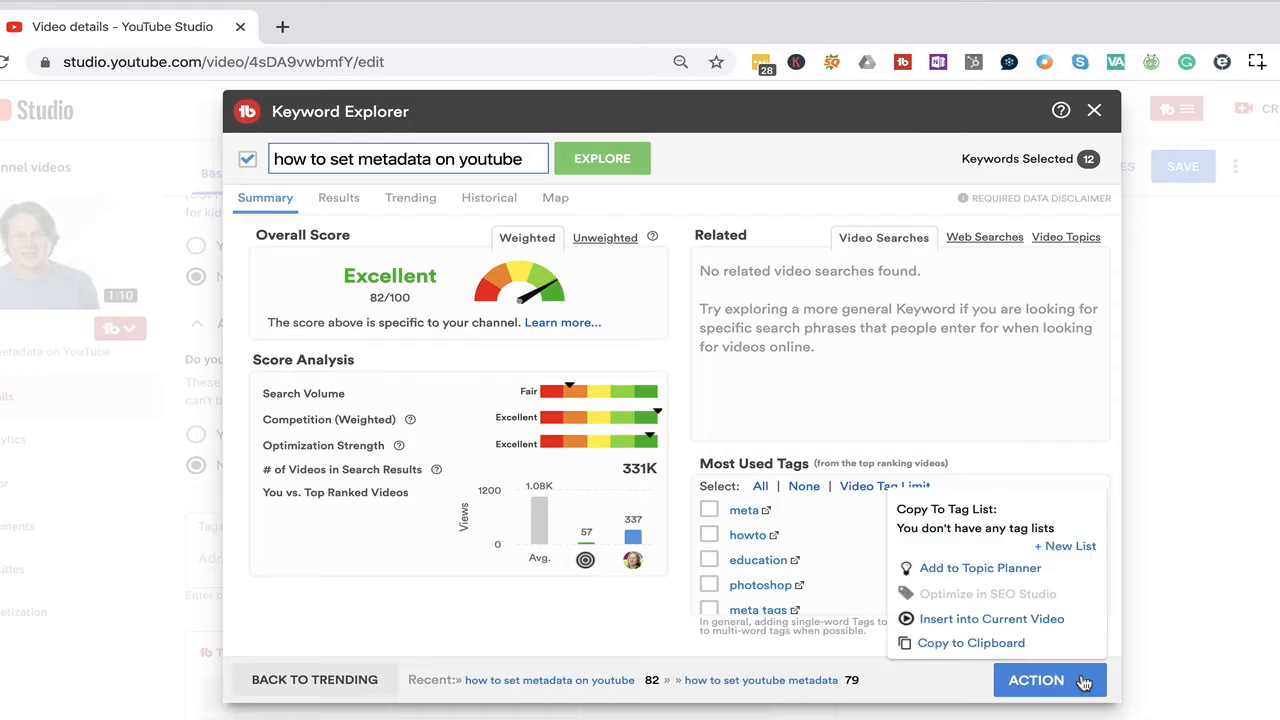
left_click(972, 644)
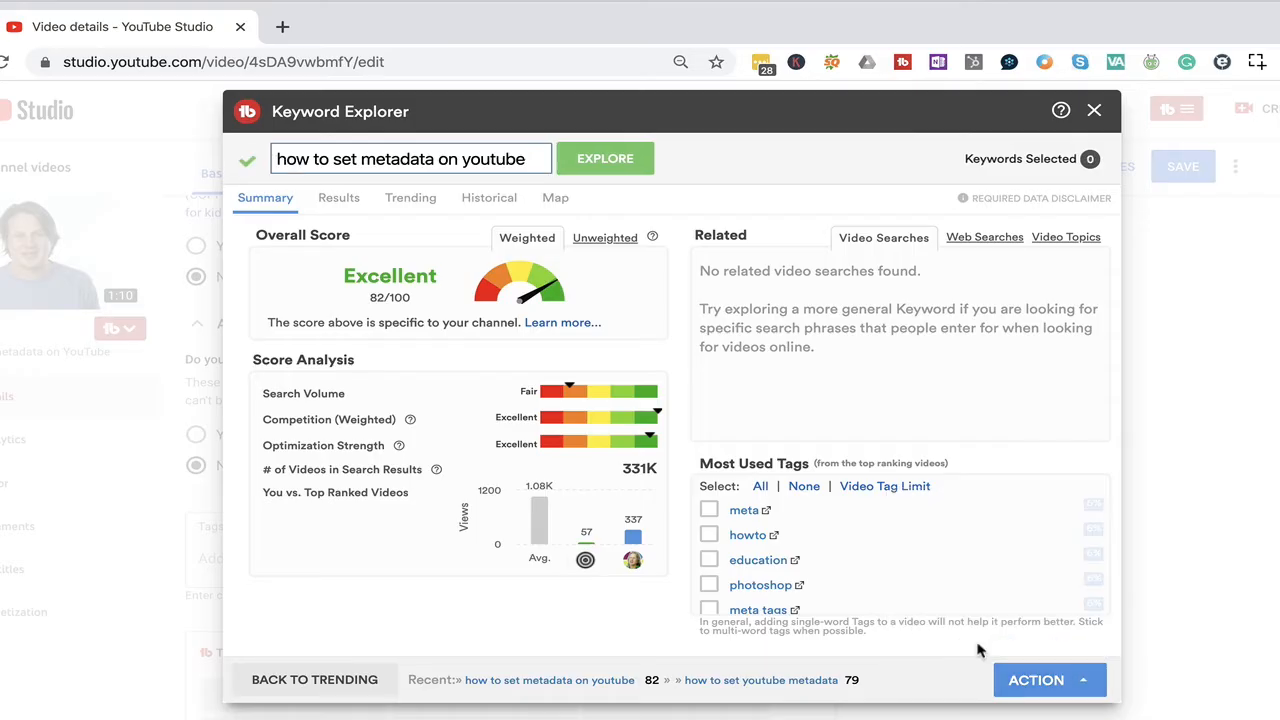
left_click(1094, 113)
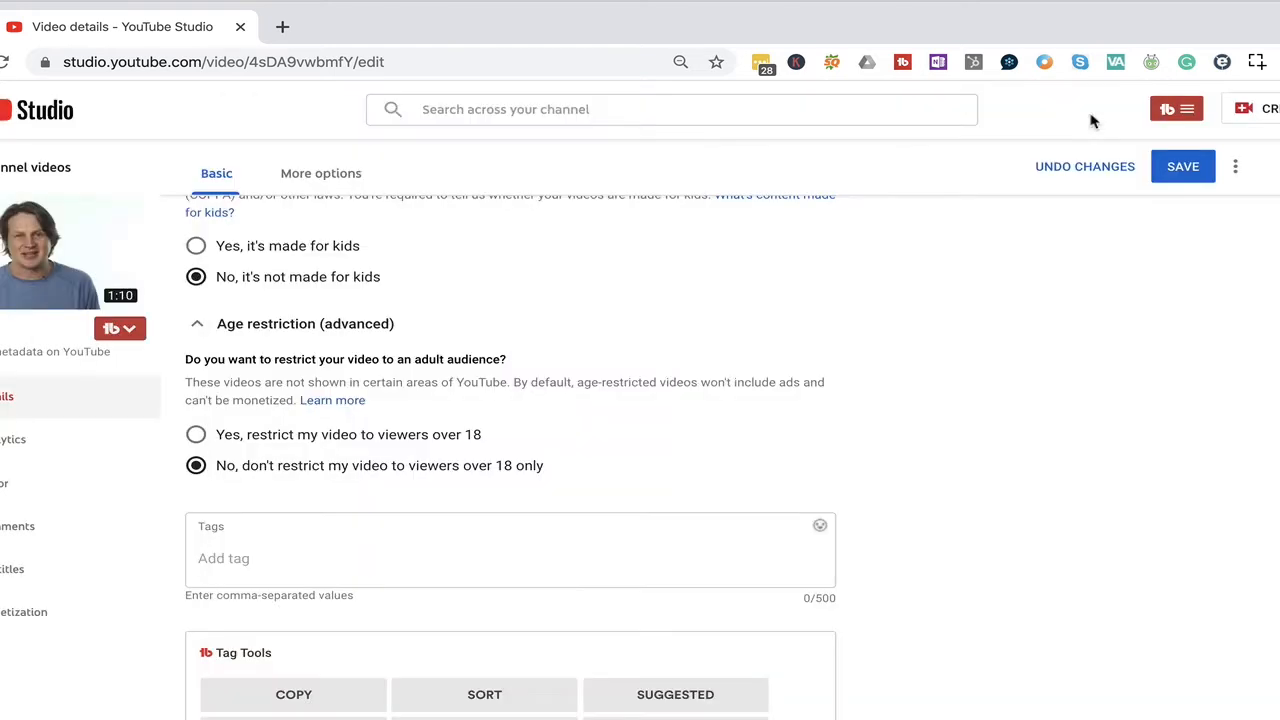
Add the video's title "How to set metadata on YouTube" and the creator's name as the first two tags.
left_click(266, 561)
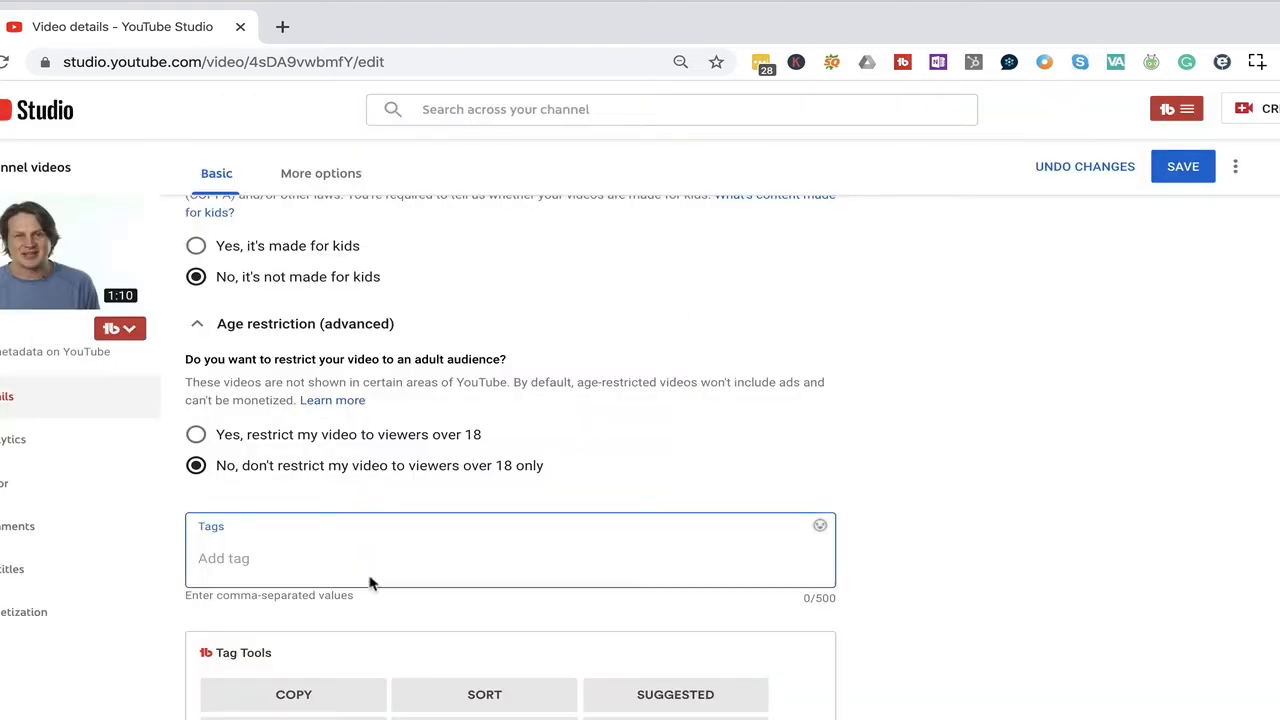
scroll(393, 554, "up", 10)
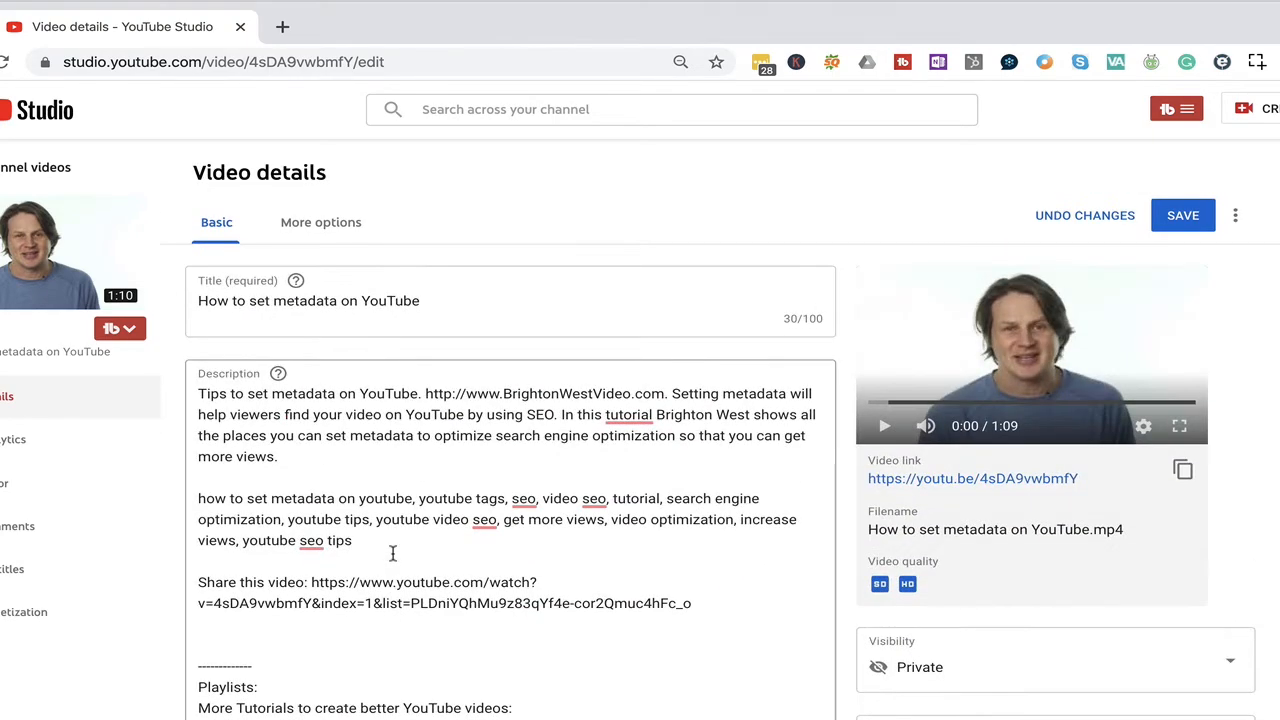
scroll(425, 312, "down", 10)
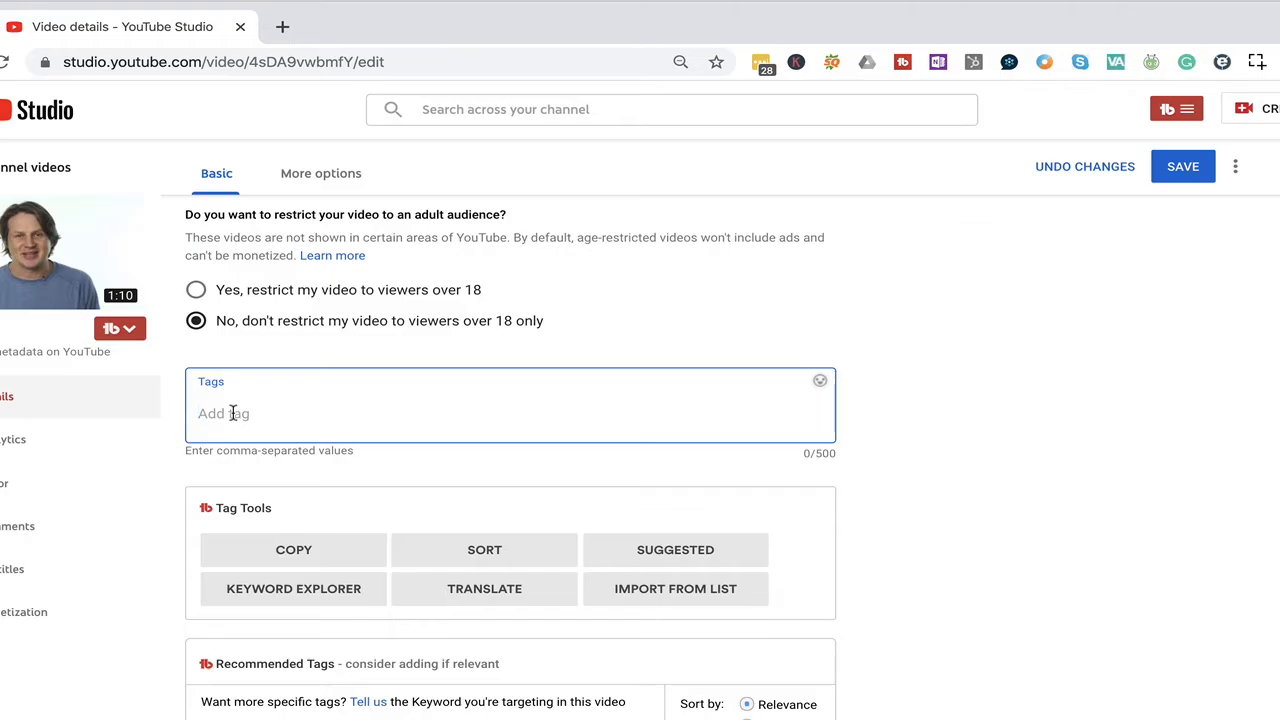
type("How to set metadata on ")
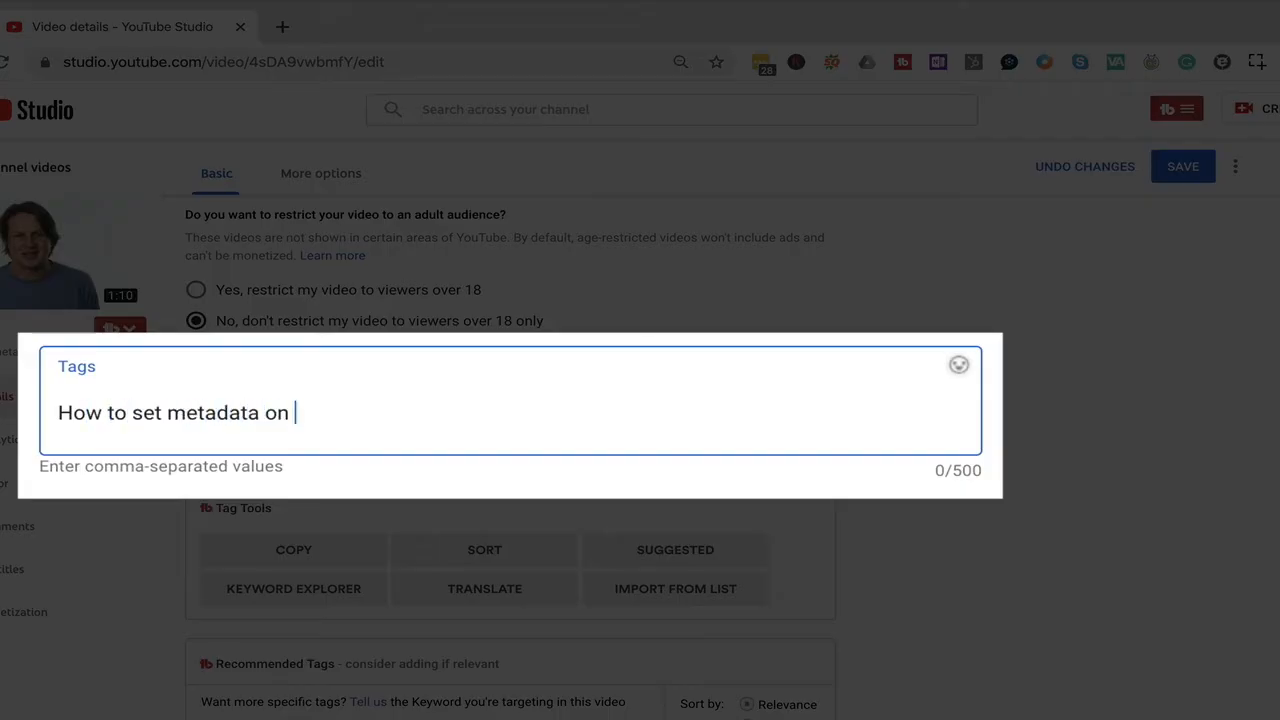
type("YouTube")
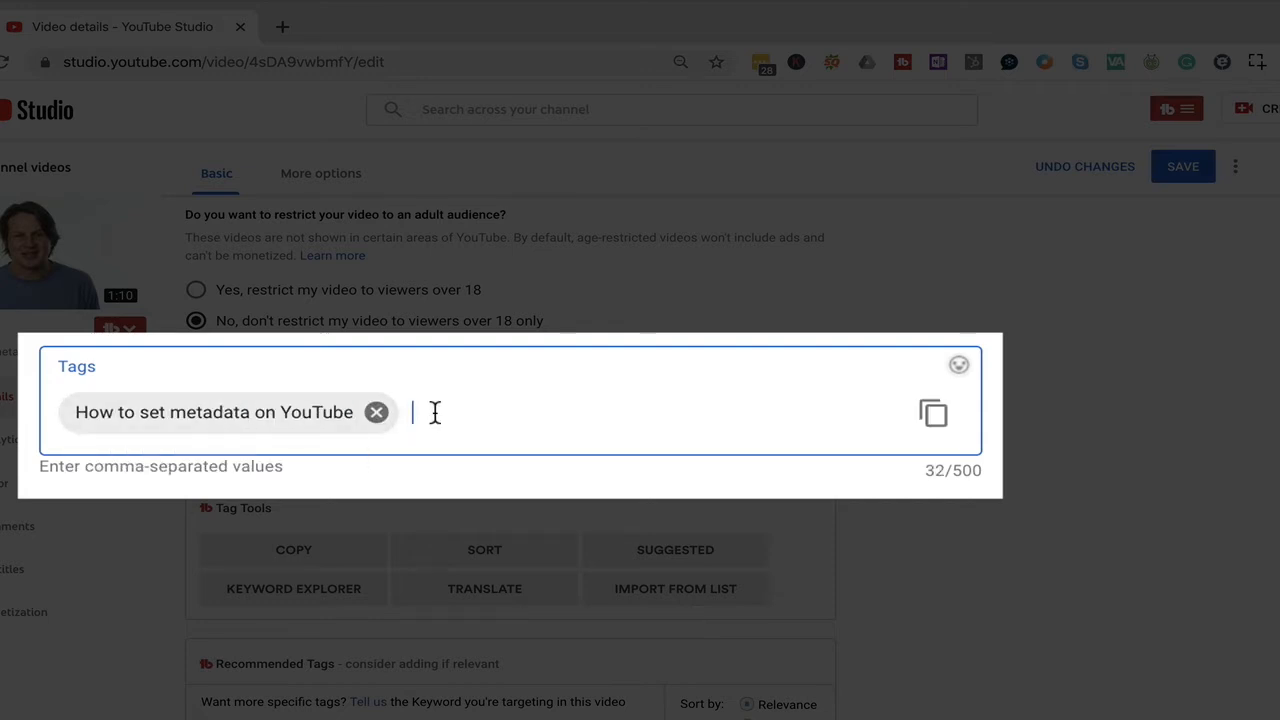
type("Brighton West")
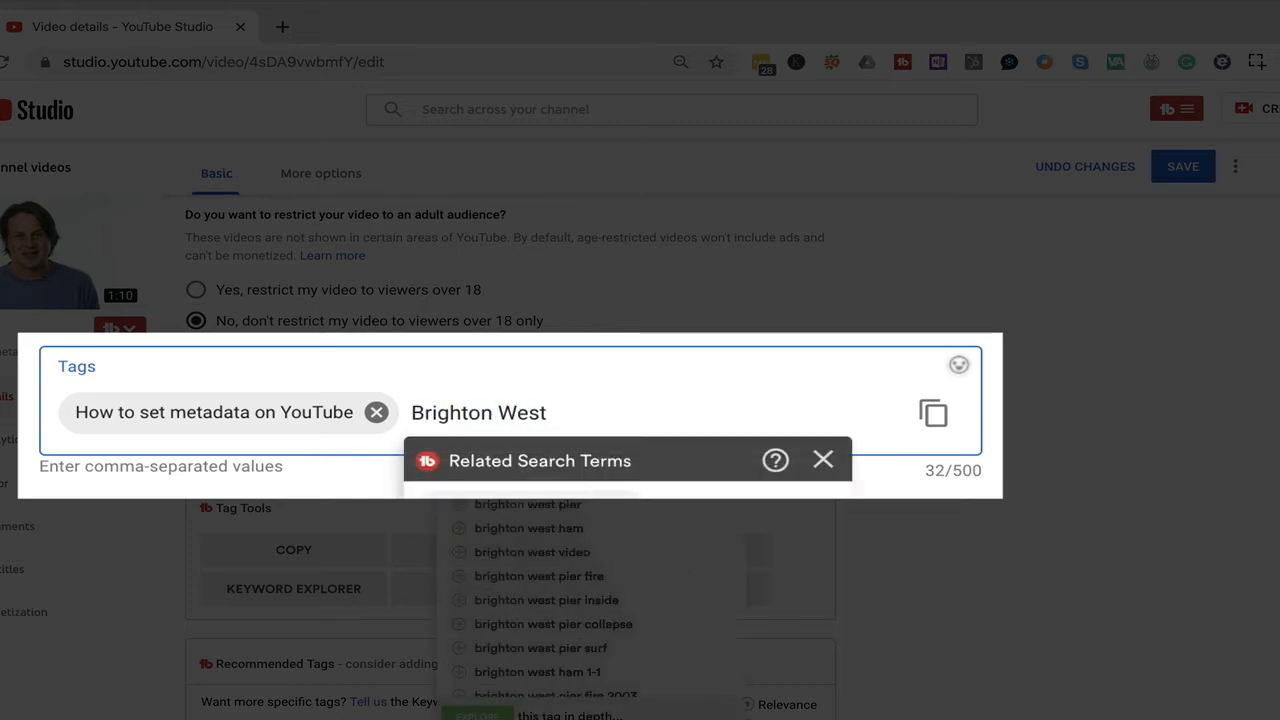
key("Return")
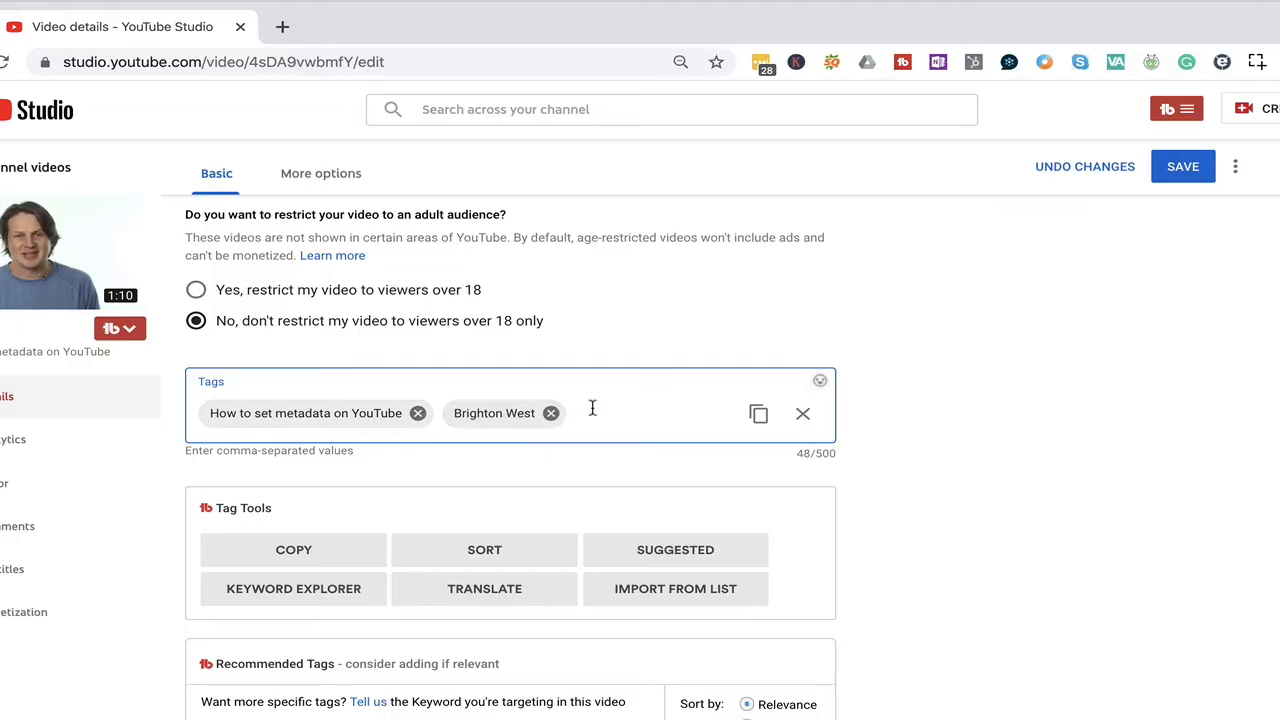
Paste the copied keyword list into the video's tags and review it against the description.
type("how to set metadata on youtube, video seo, tutorial, youtube seo, youtube metadata, youtube video seo, youtube tips, video marketing, get more views, youtube training, youtube seo tips, optmize youtube videos")
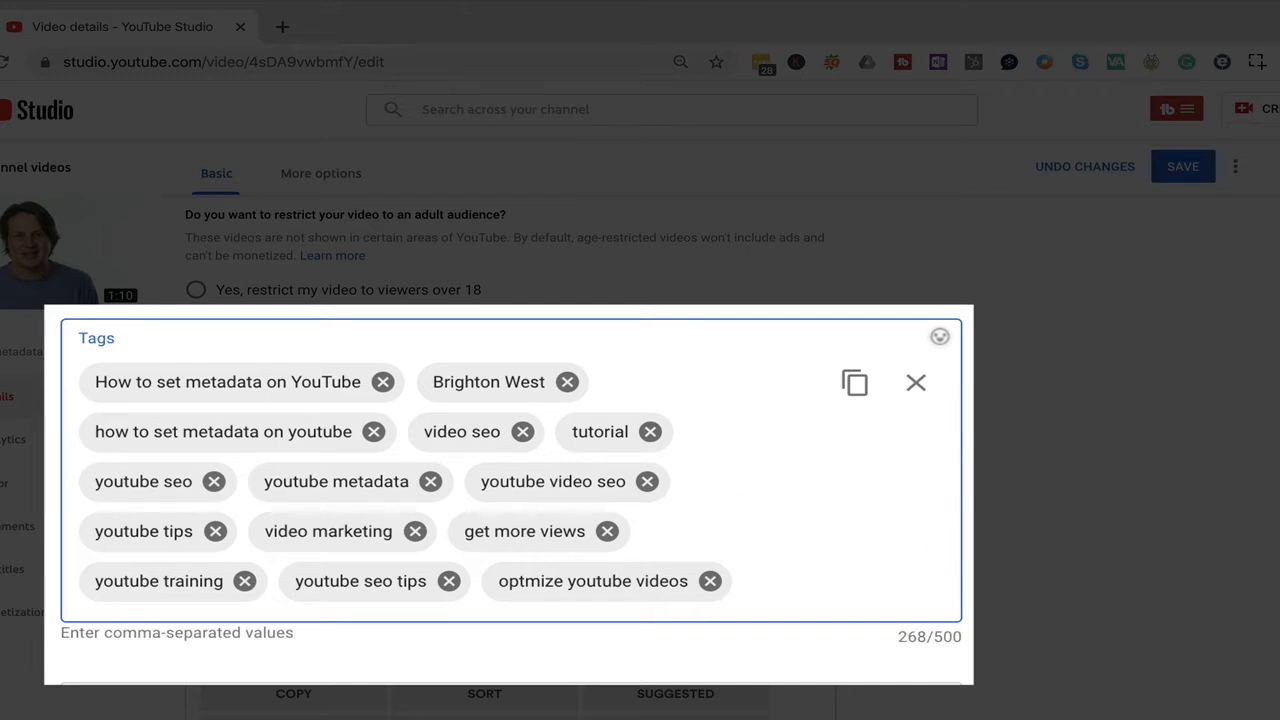
scroll(930, 477, "up", 5)
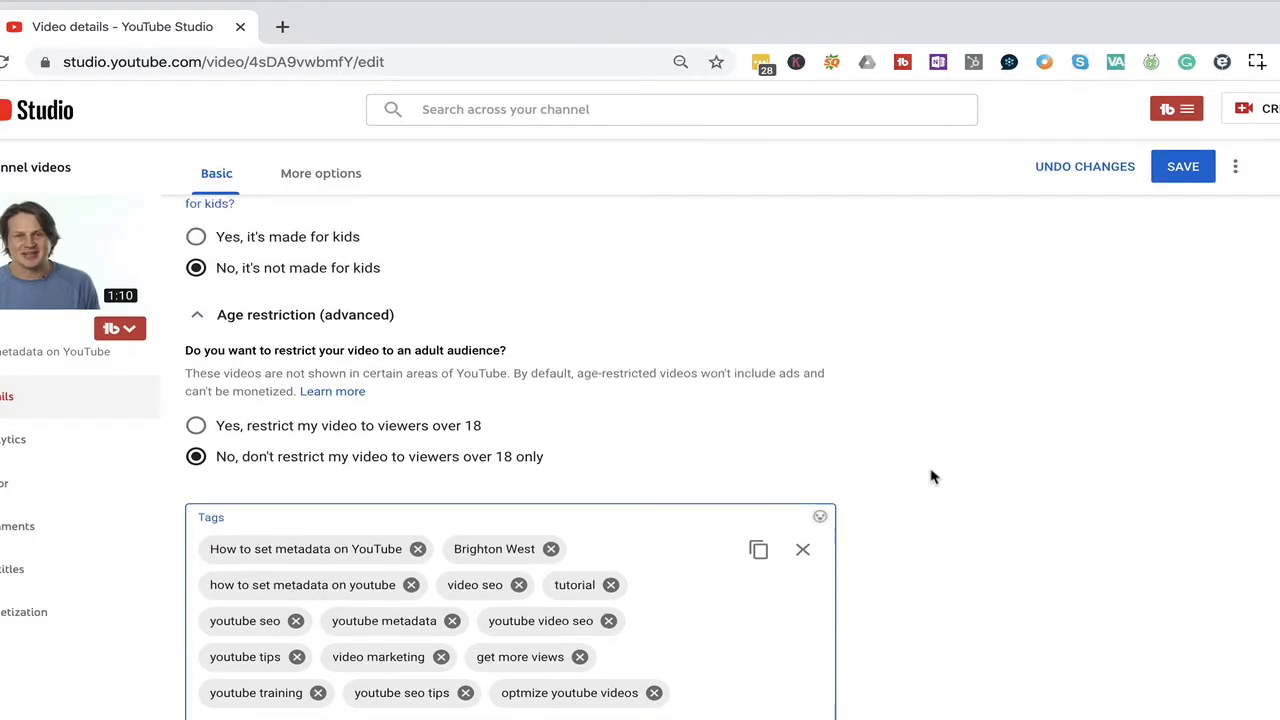
scroll(930, 477, "up", 10)
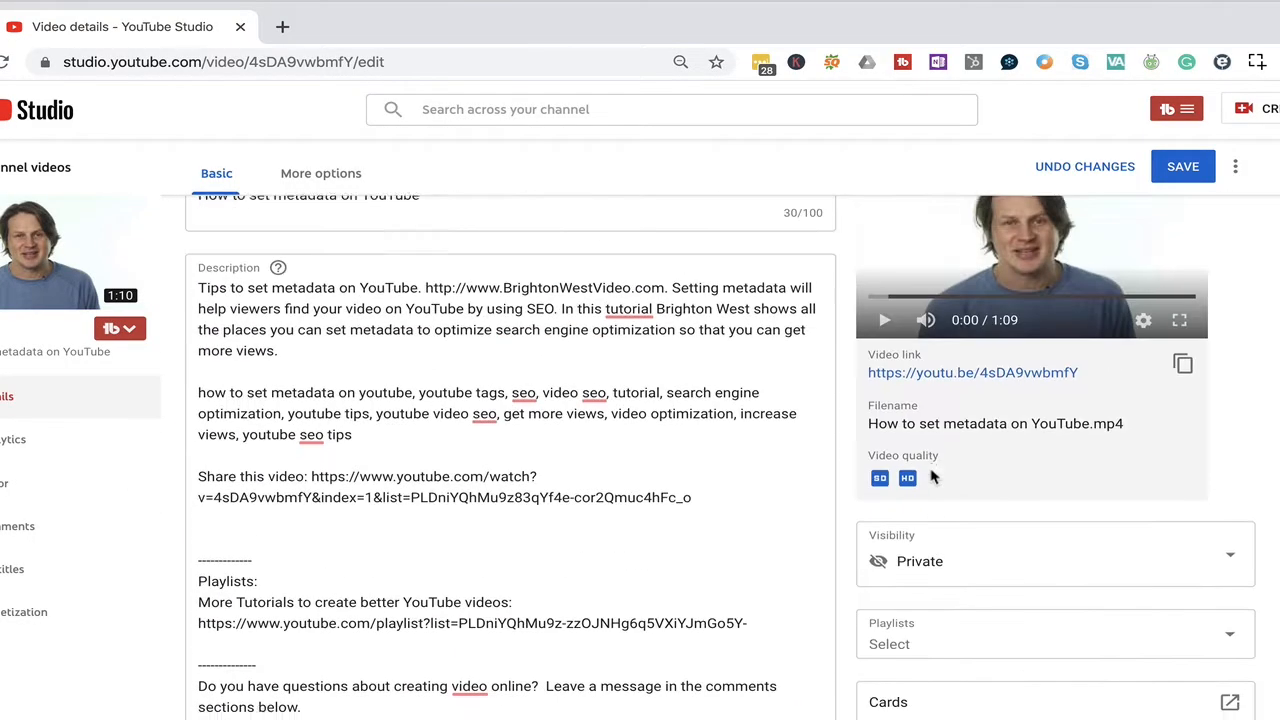
scroll(838, 476, "down", 15)
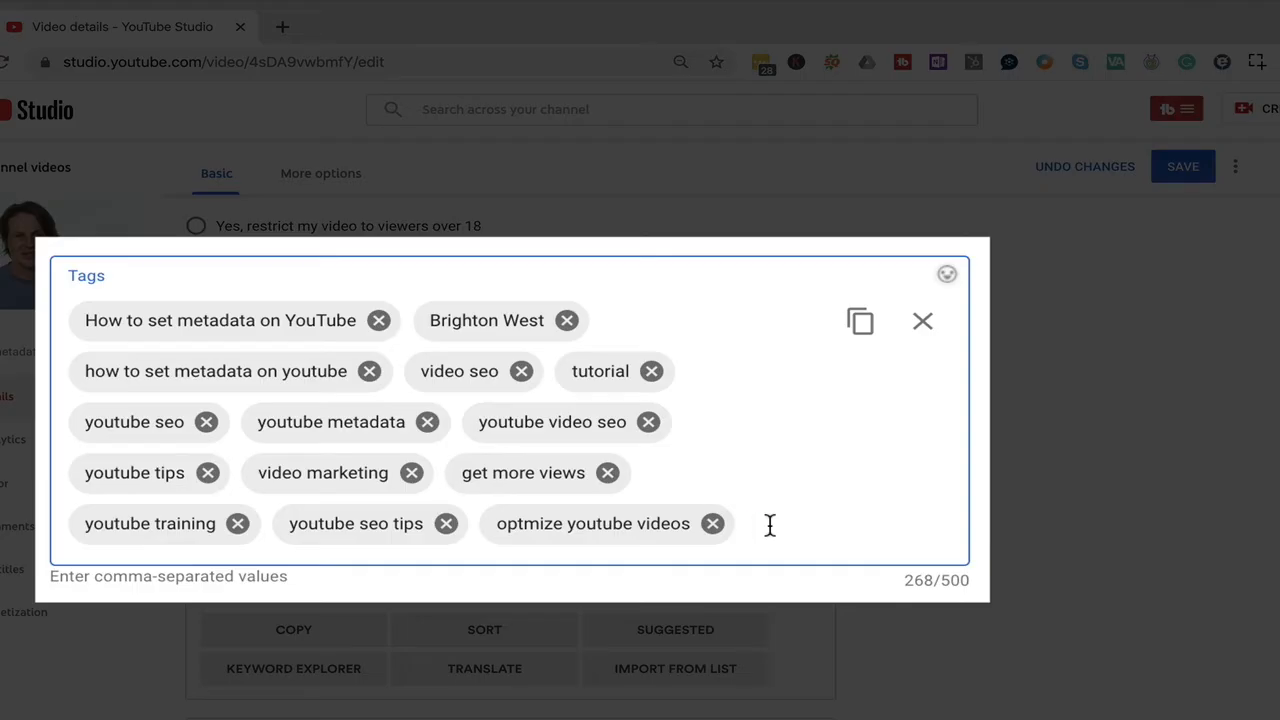
Add the tag "how to add metadata on youtube" to the video.
type("how to add me")
type("ta")
type("data ")
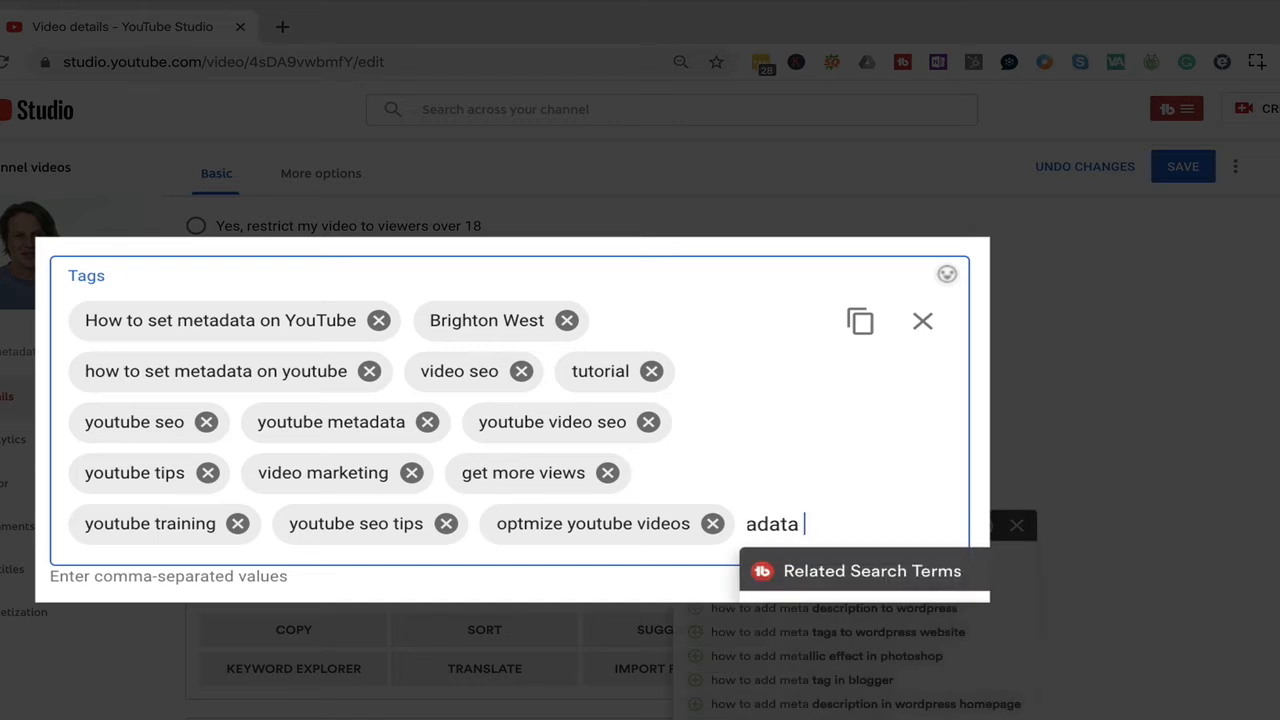
type("on youtube")
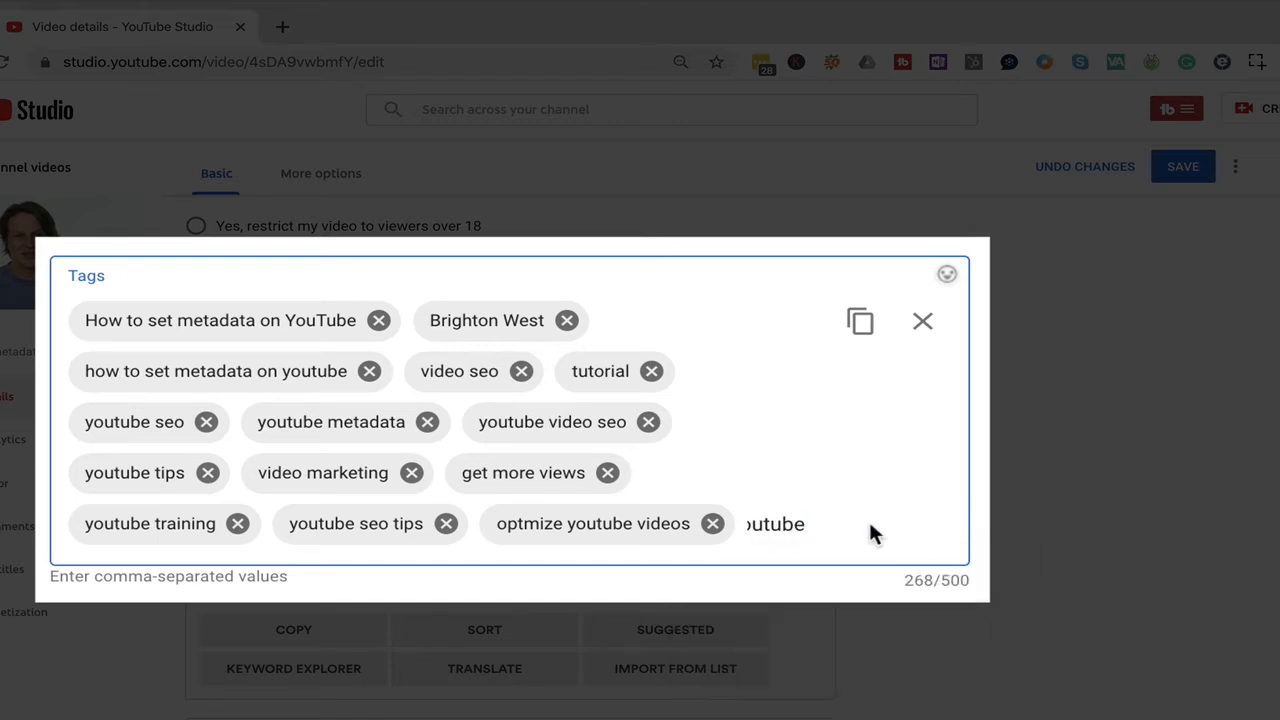
key("Return")
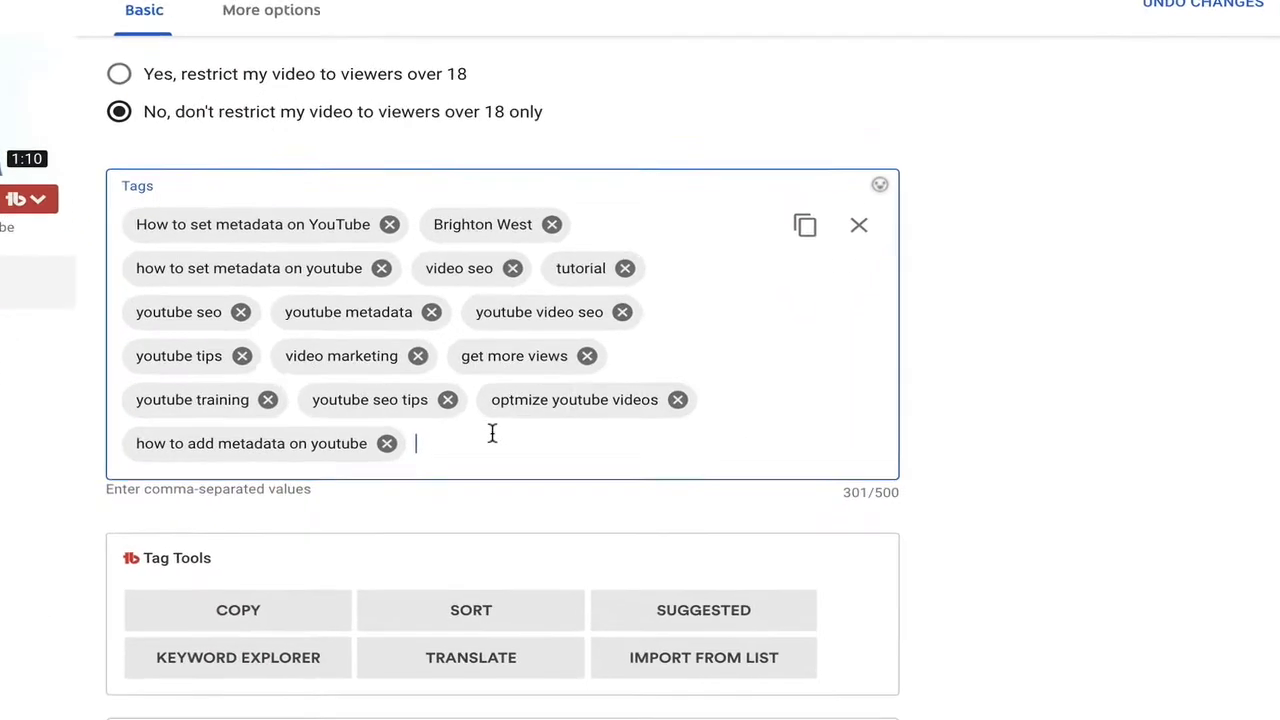
Examine TubeBuddy's tag tools and recommended tags with their scores for further relevant tags.
scroll(956, 495, "down", 3)
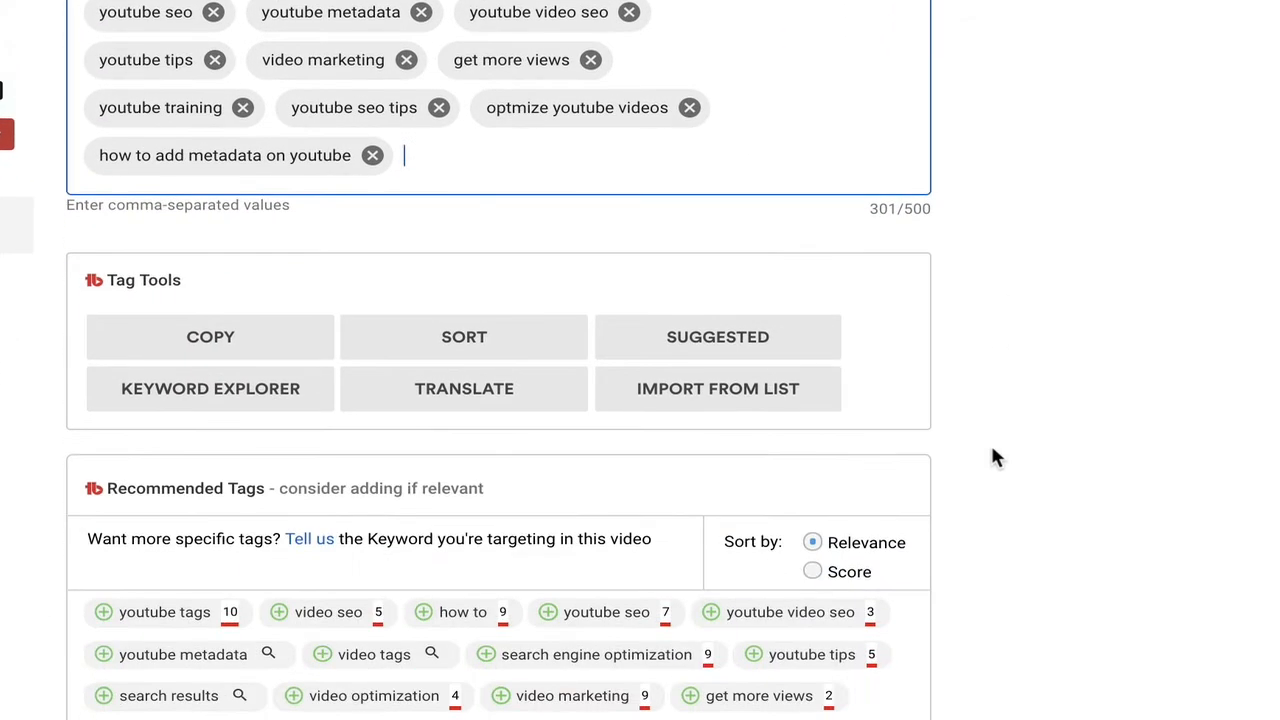
scroll(993, 457, "down", 2)
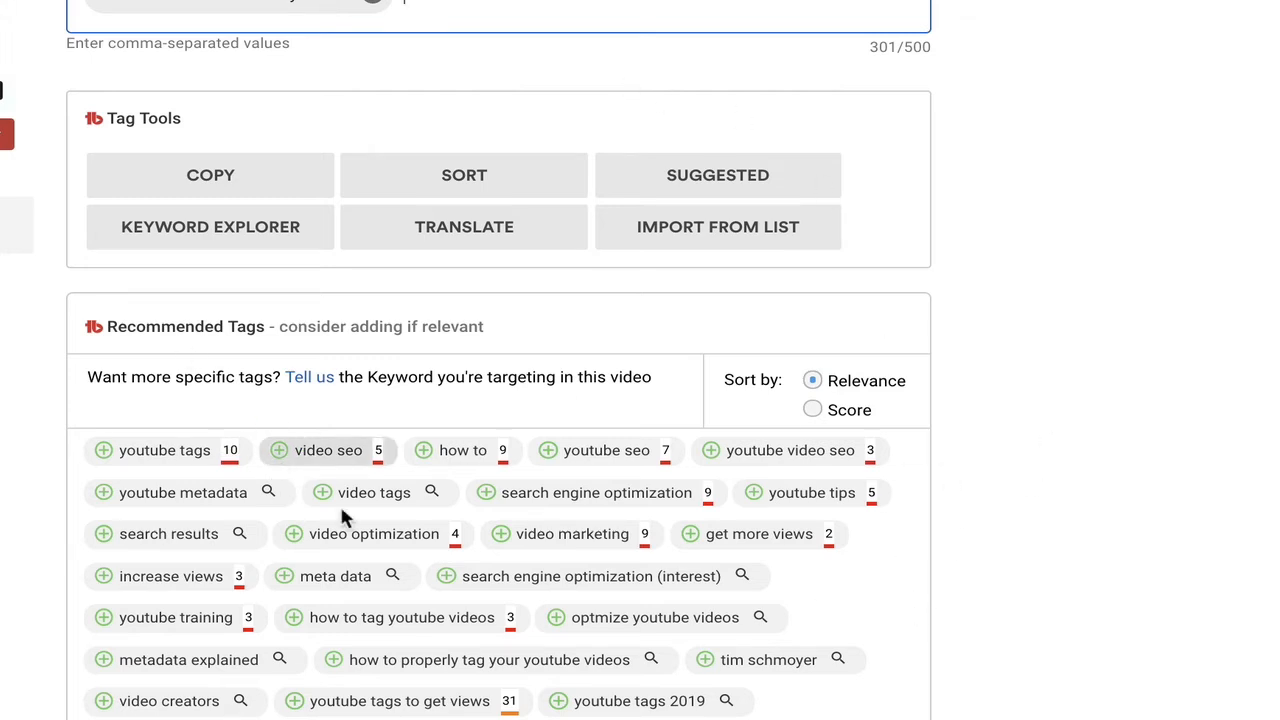
scroll(969, 586, "down", 1)
scroll(977, 605, "down", 1)
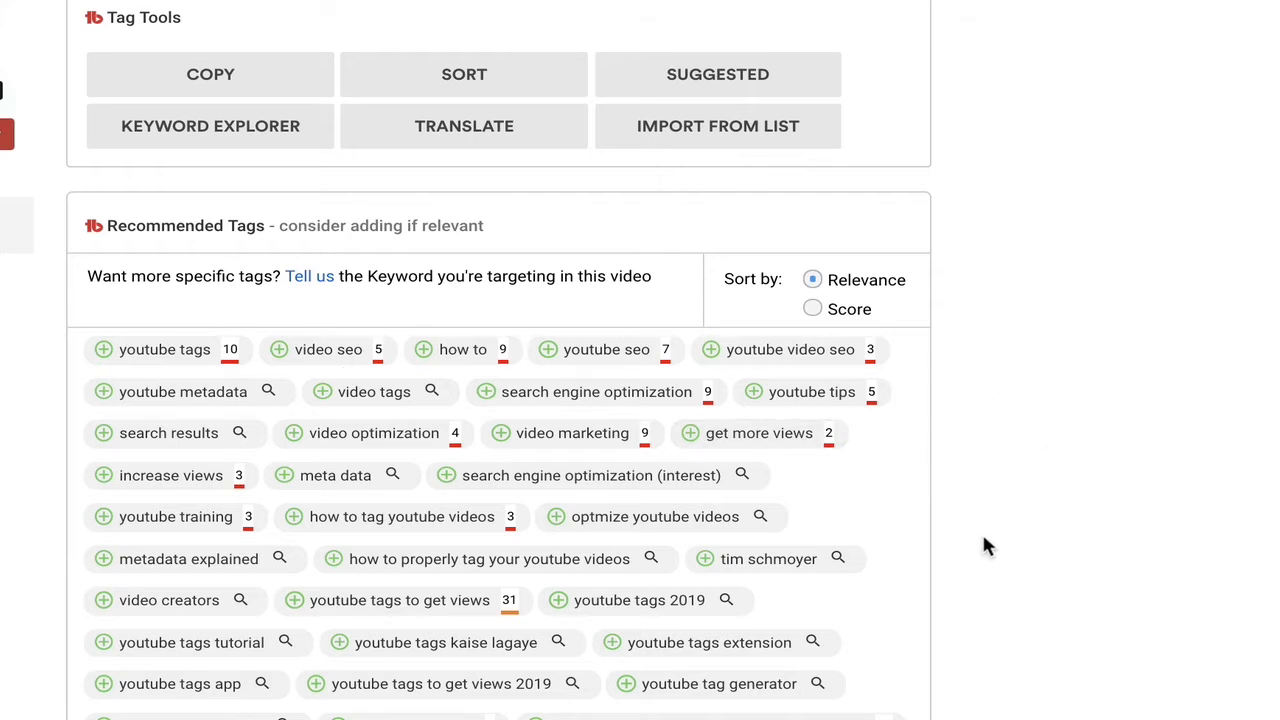
scroll(983, 537, "up", 1)
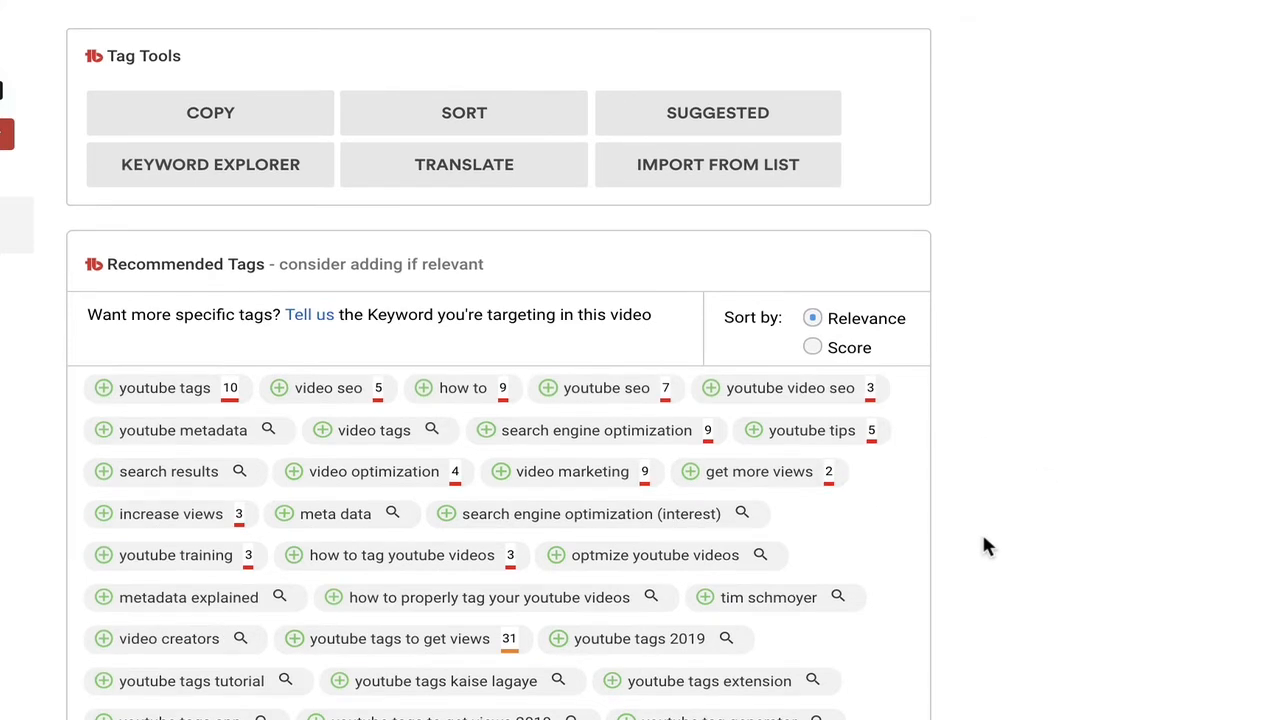
scroll(982, 546, "up", 1)
scroll(985, 546, "up", 1)
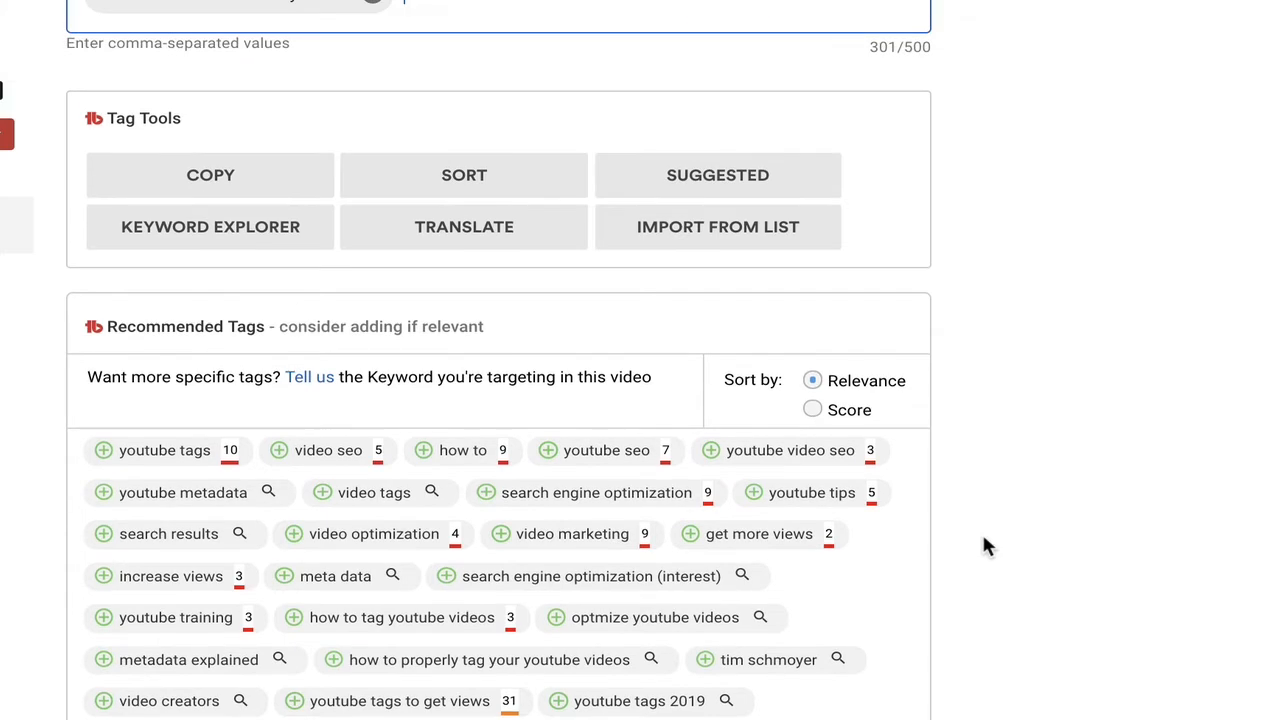
scroll(1063, 390, "up", 5)
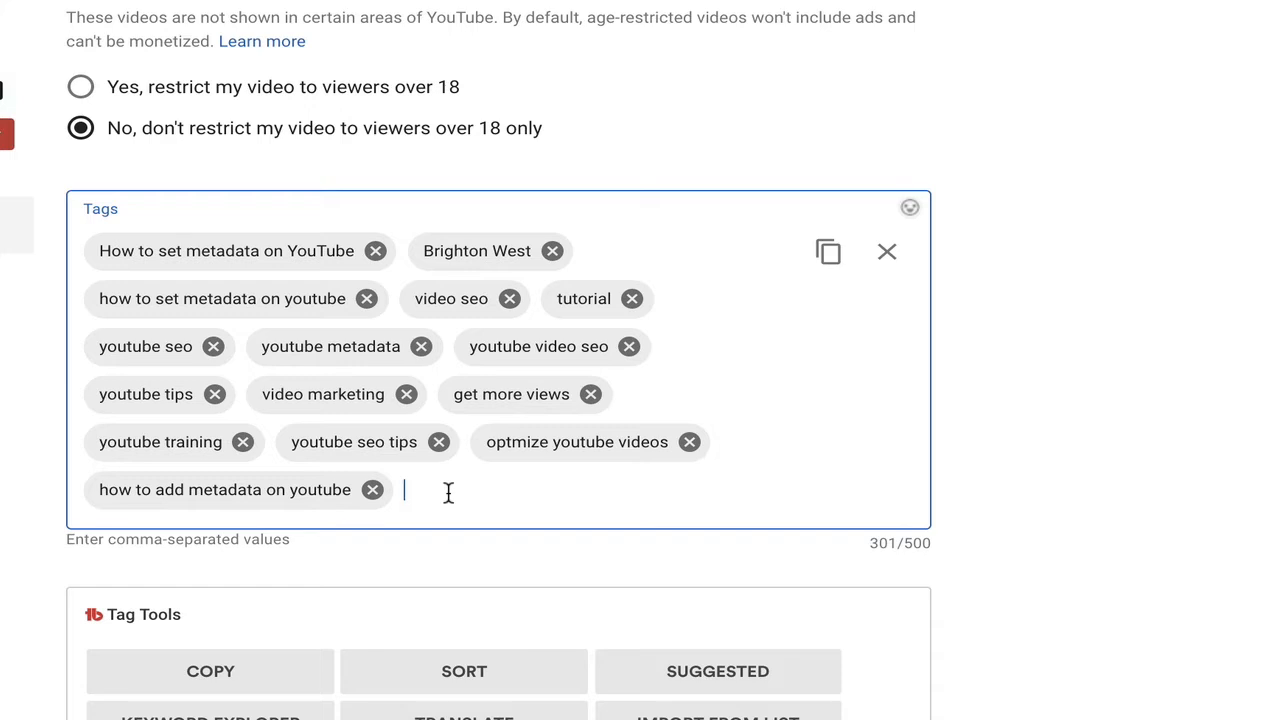
Add the tag "optimize youtube 2020" and the related search term "how to optimize youtube video 2020" to the video's tags.
type("optimize youtube 2020")
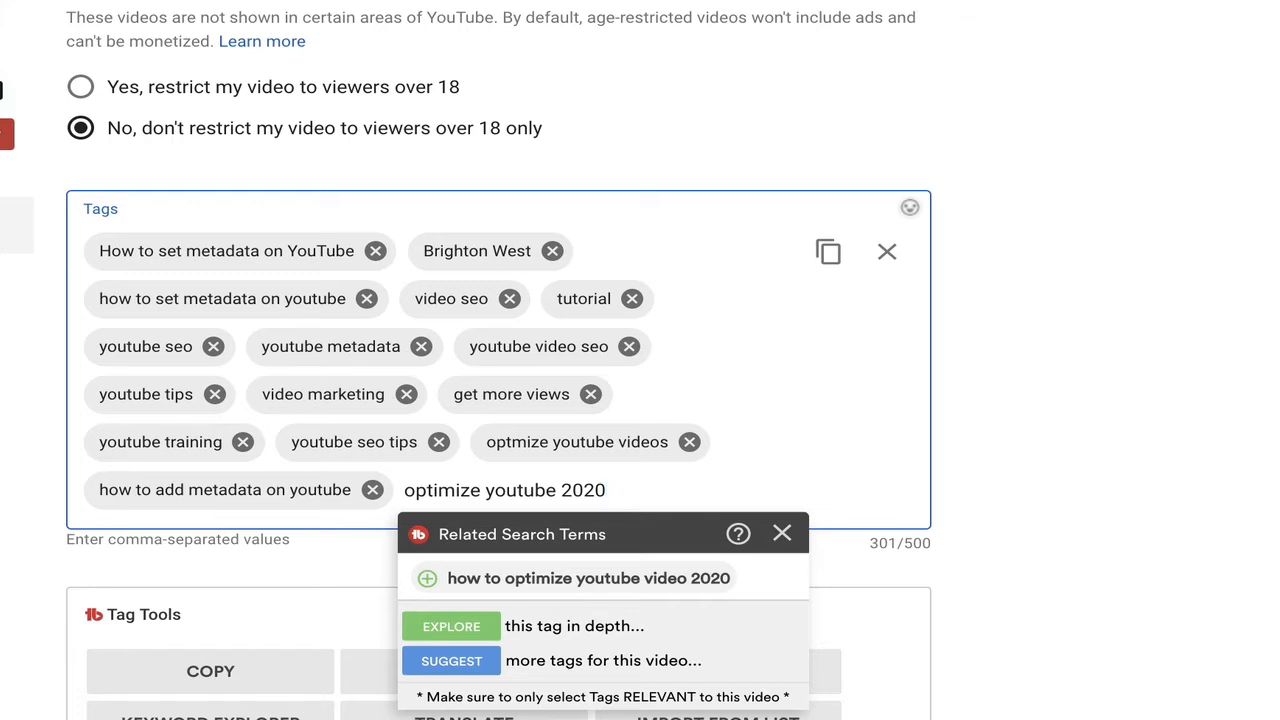
key("Return")
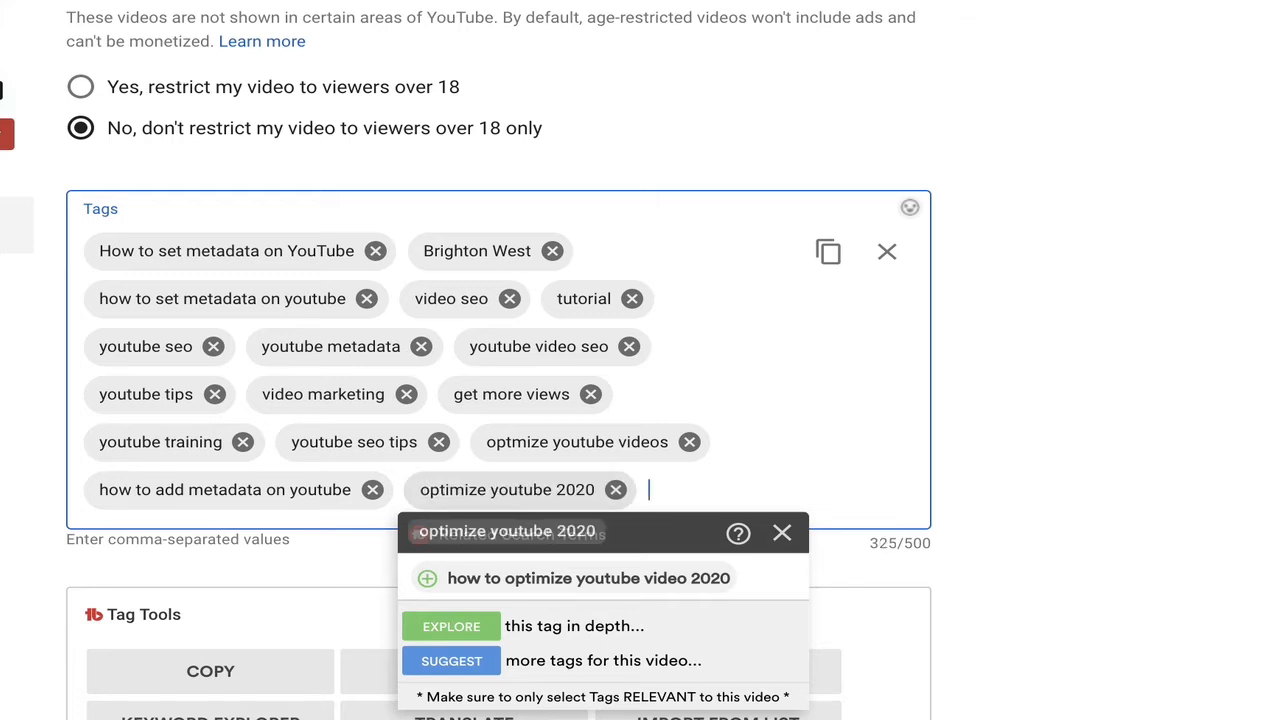
type("how t")
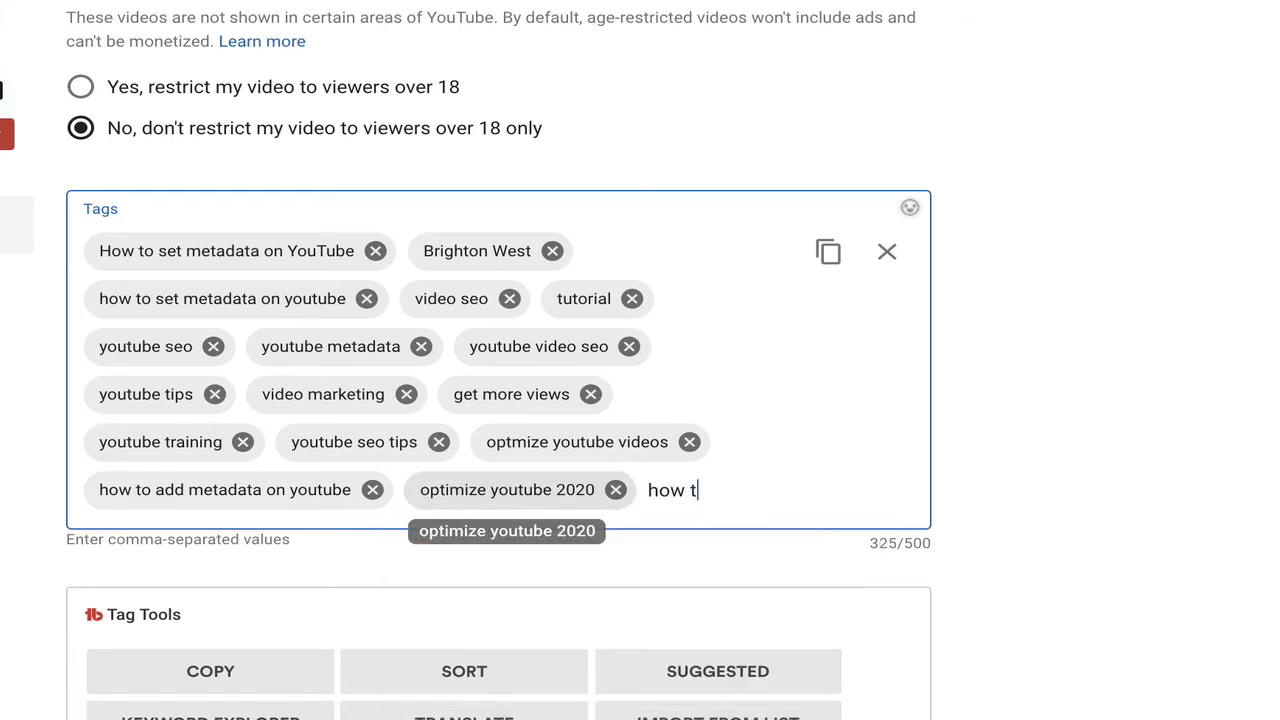
type("o opiti")
key("BackSpace")
key("BackSpace")
key("BackSpace")
type("timize yout")
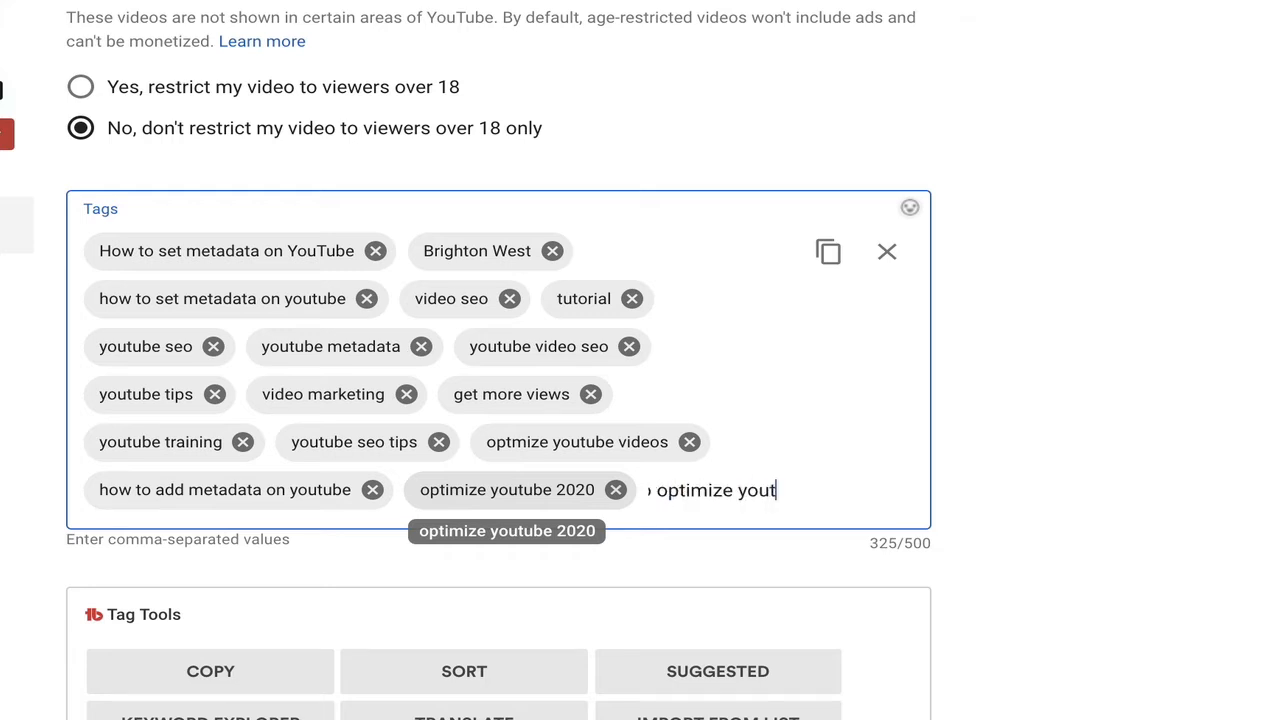
type("ube 2020")
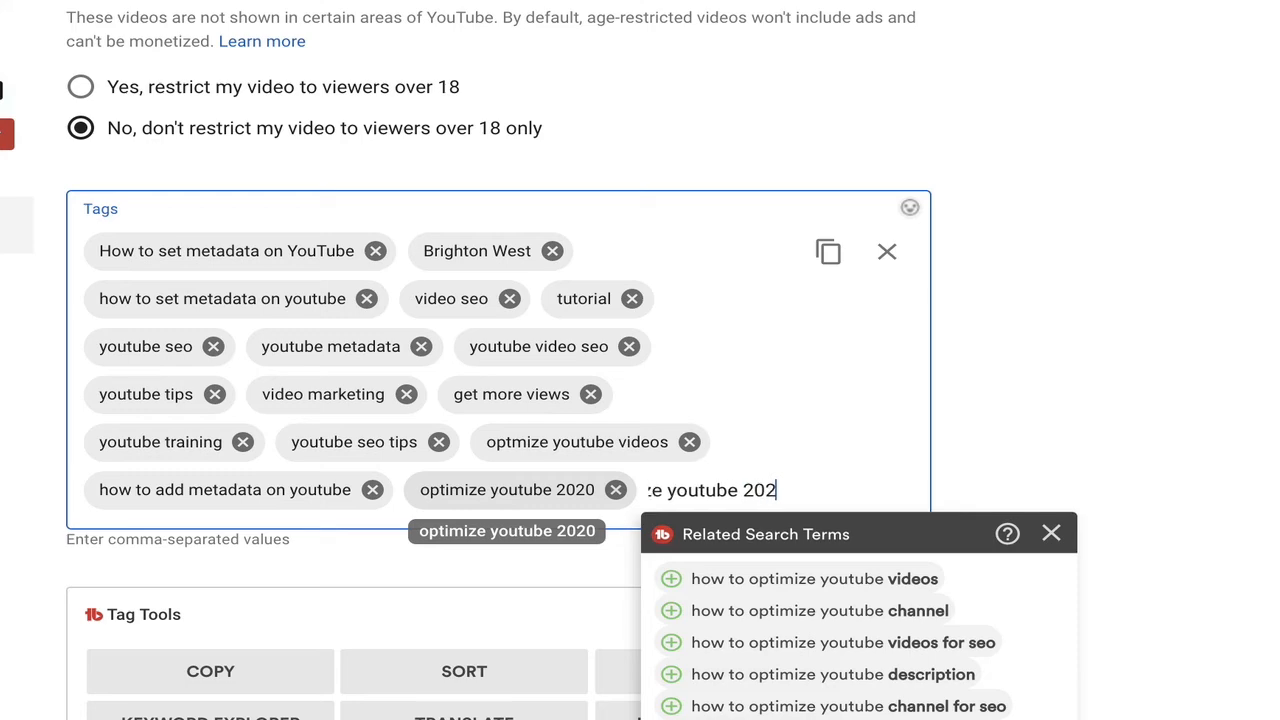
left_click(762, 583)
left_click(810, 555)
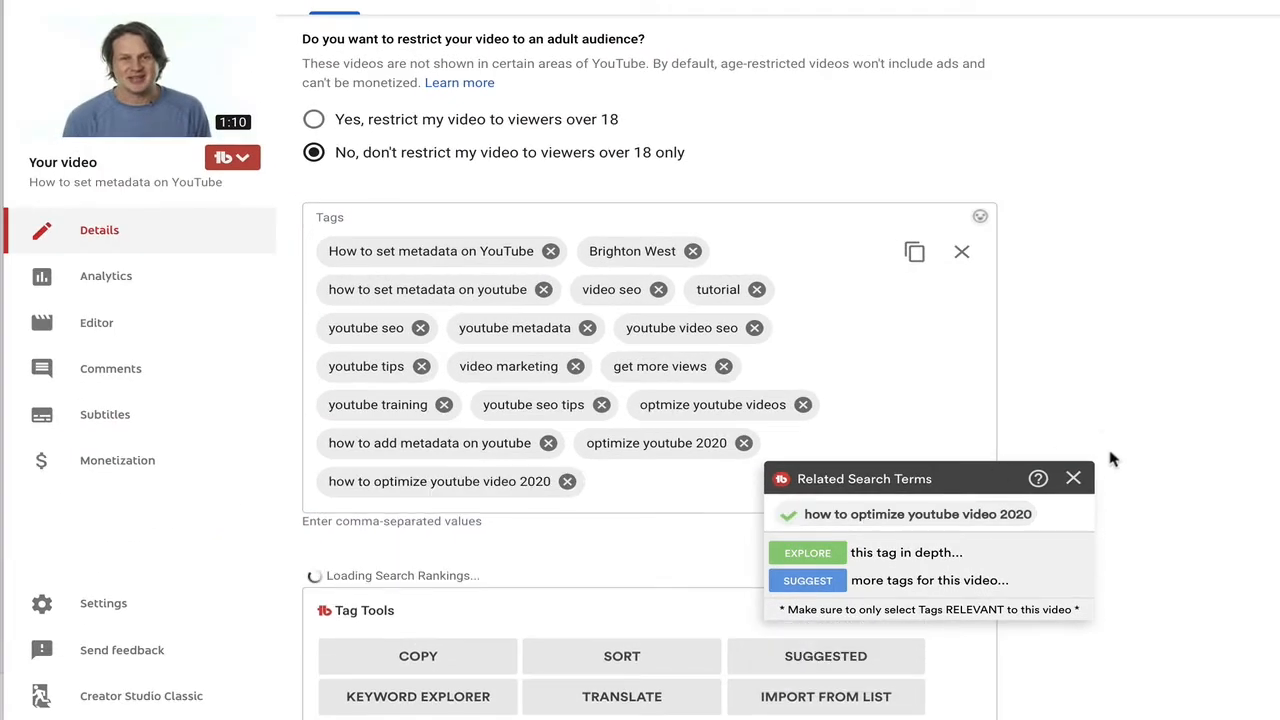
Close the related search terms and review TubeBuddy's recommended tags with their scores.
left_click(1075, 479)
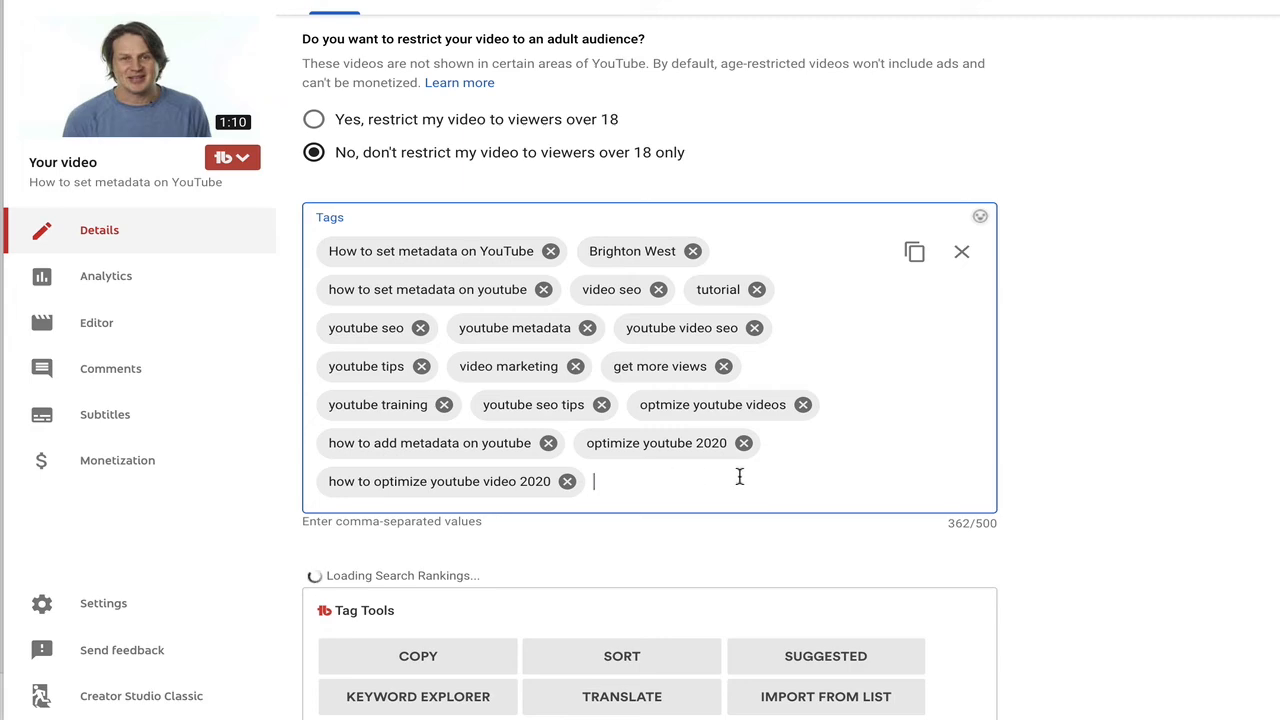
scroll(1070, 494, "down", 5)
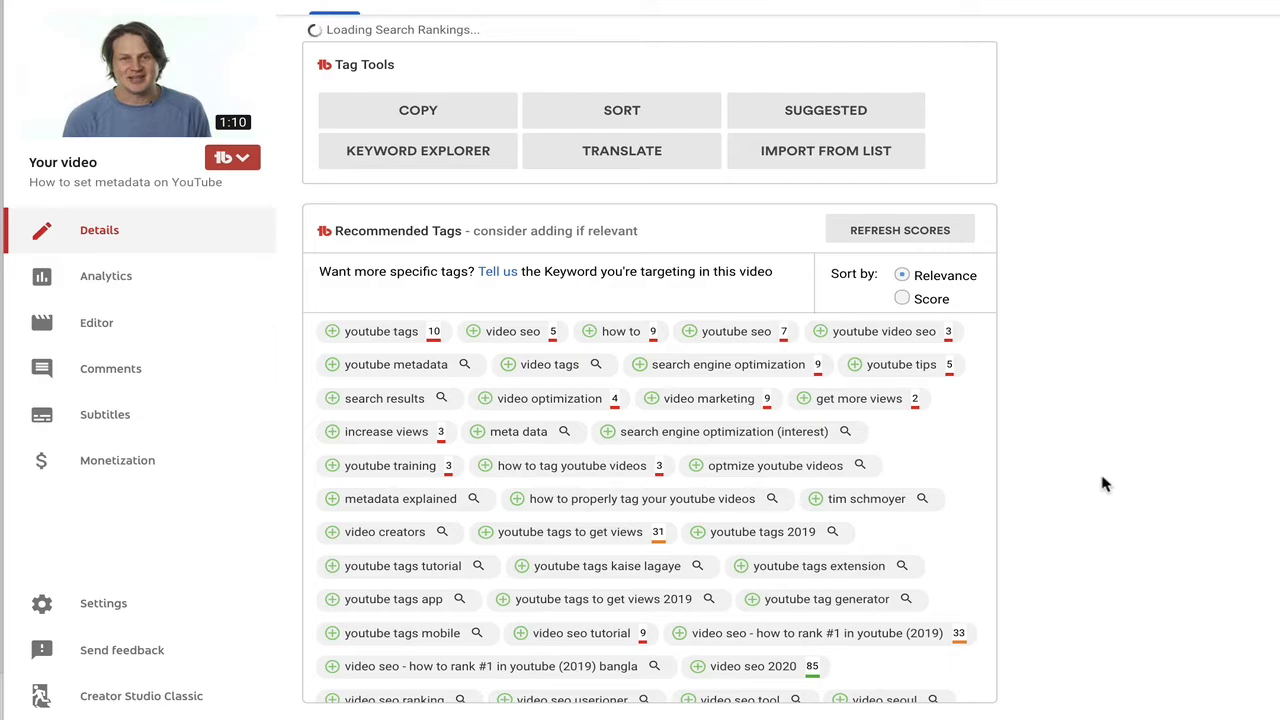
scroll(1102, 484, "up", 2)
scroll(1102, 484, "down", 2)
Switch the video's visibility to scheduled public publishing with the date Jan 30, 2020.
scroll(1102, 484, "up", 12)
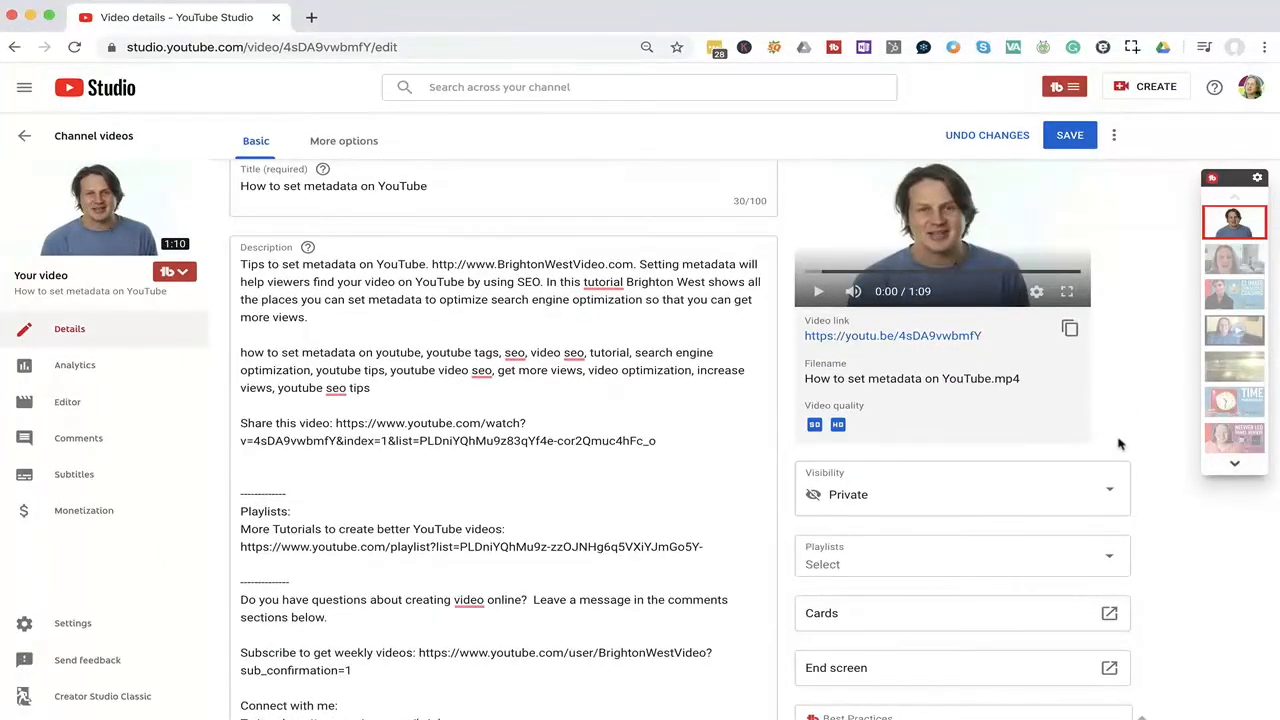
scroll(1119, 444, "up", 1)
scroll(1119, 444, "down", 2)
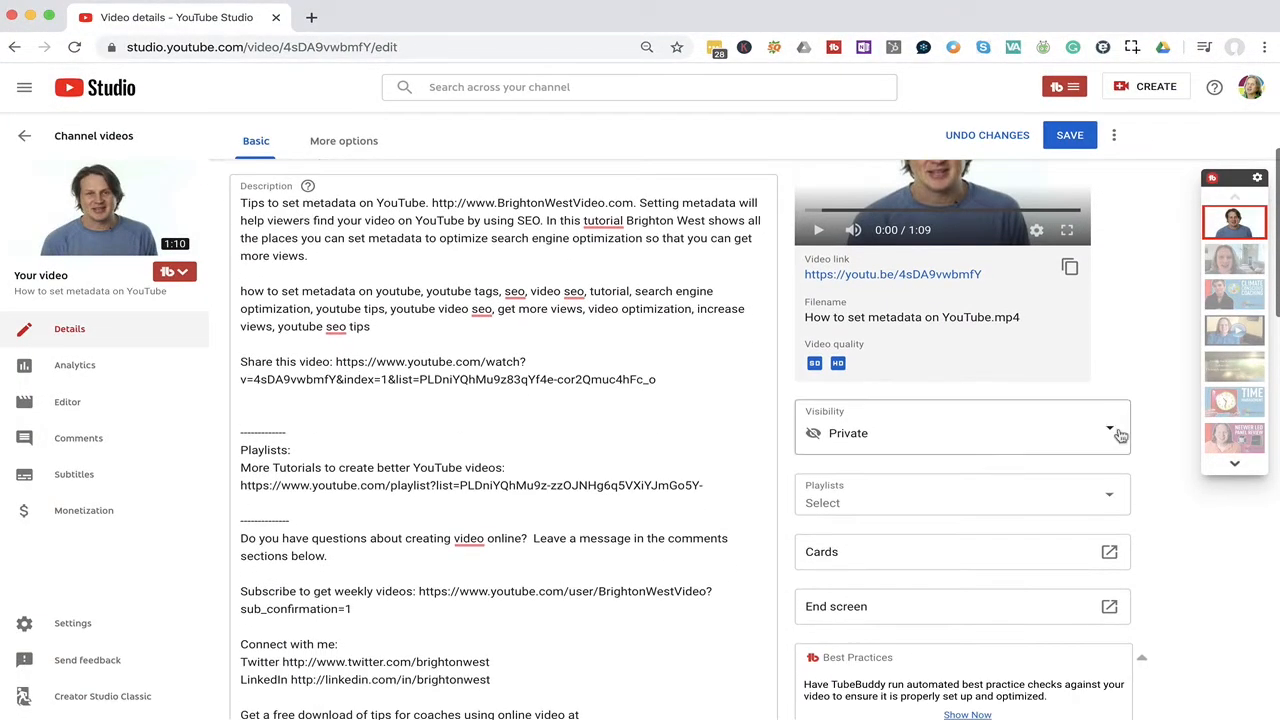
scroll(1168, 530, "down", 1)
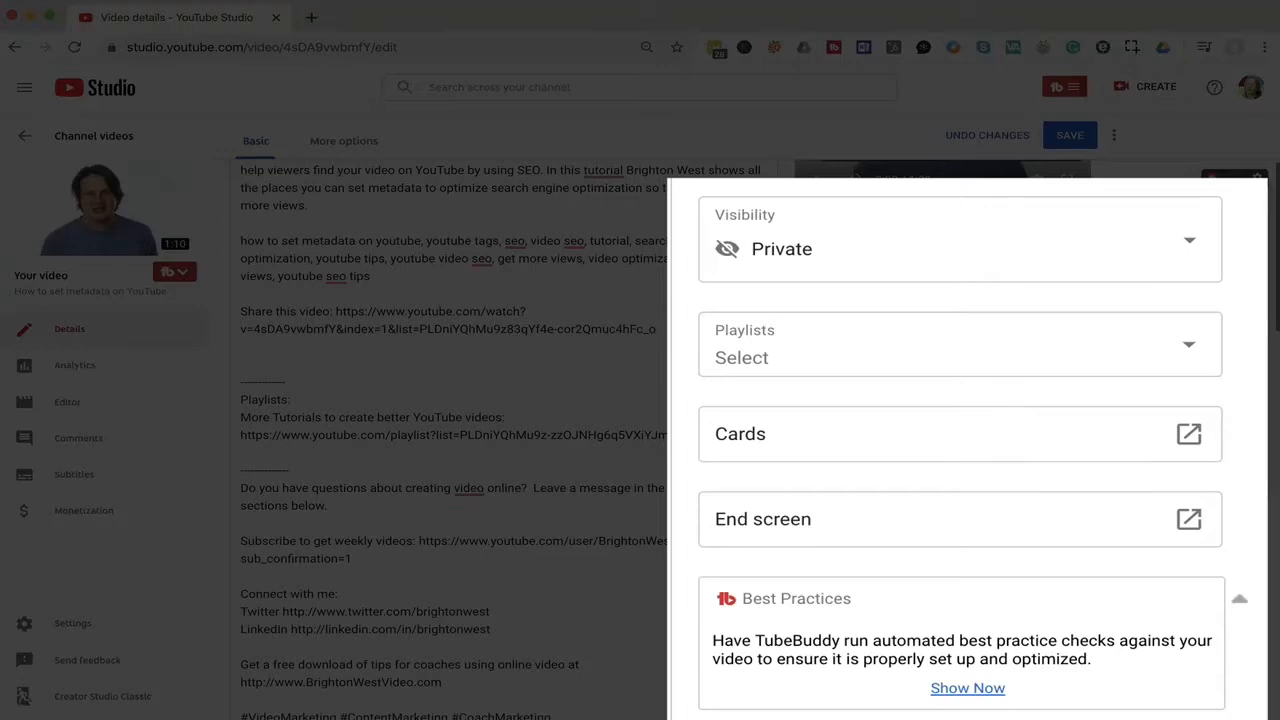
left_click(1200, 252)
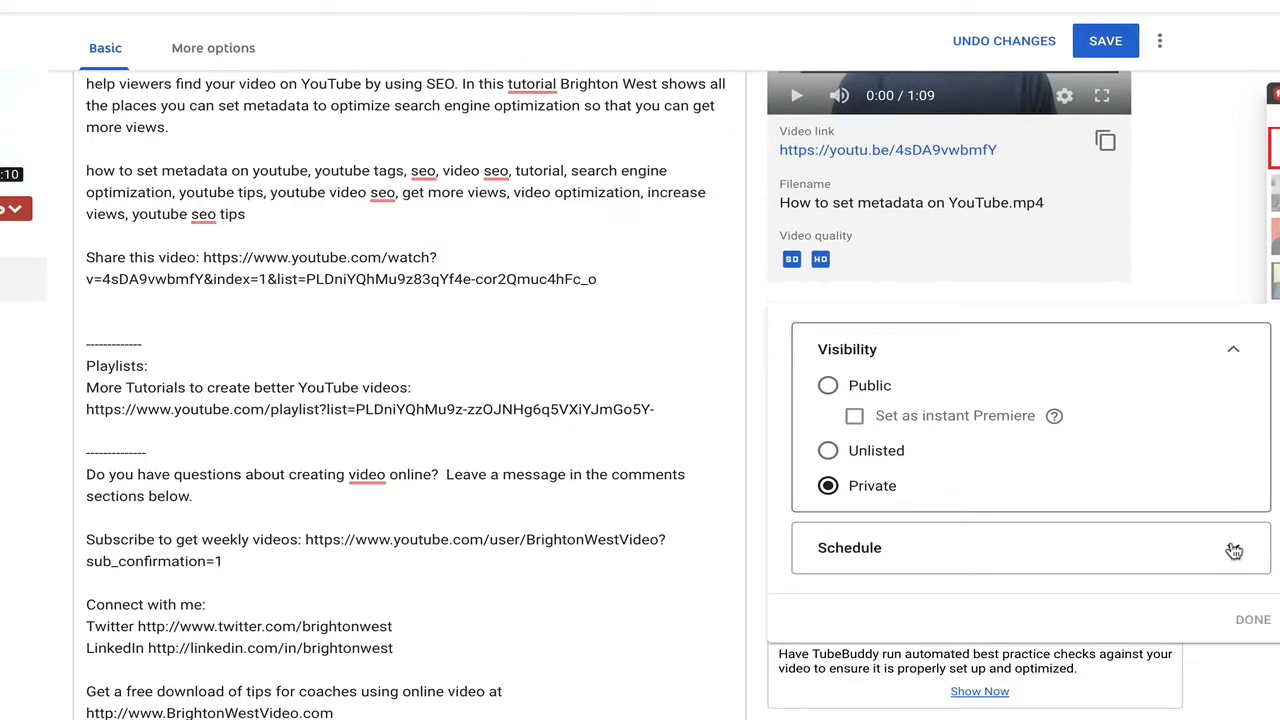
left_click(1234, 551)
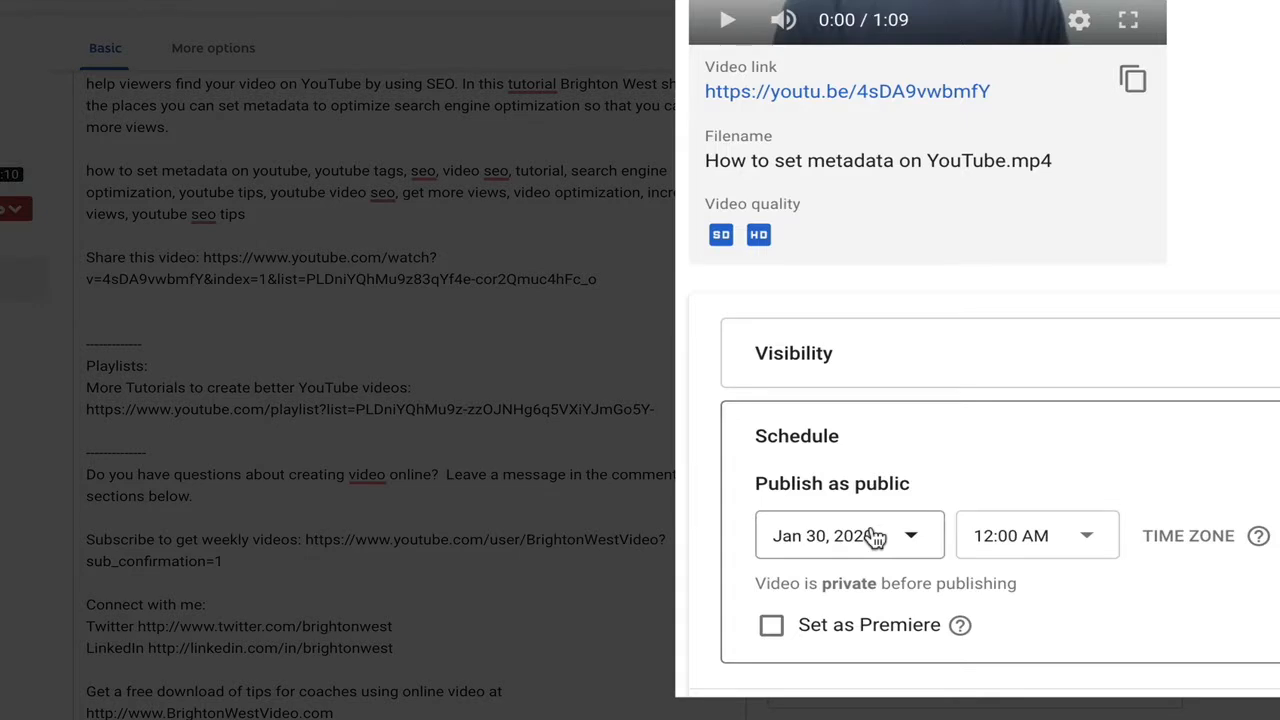
left_click(908, 488)
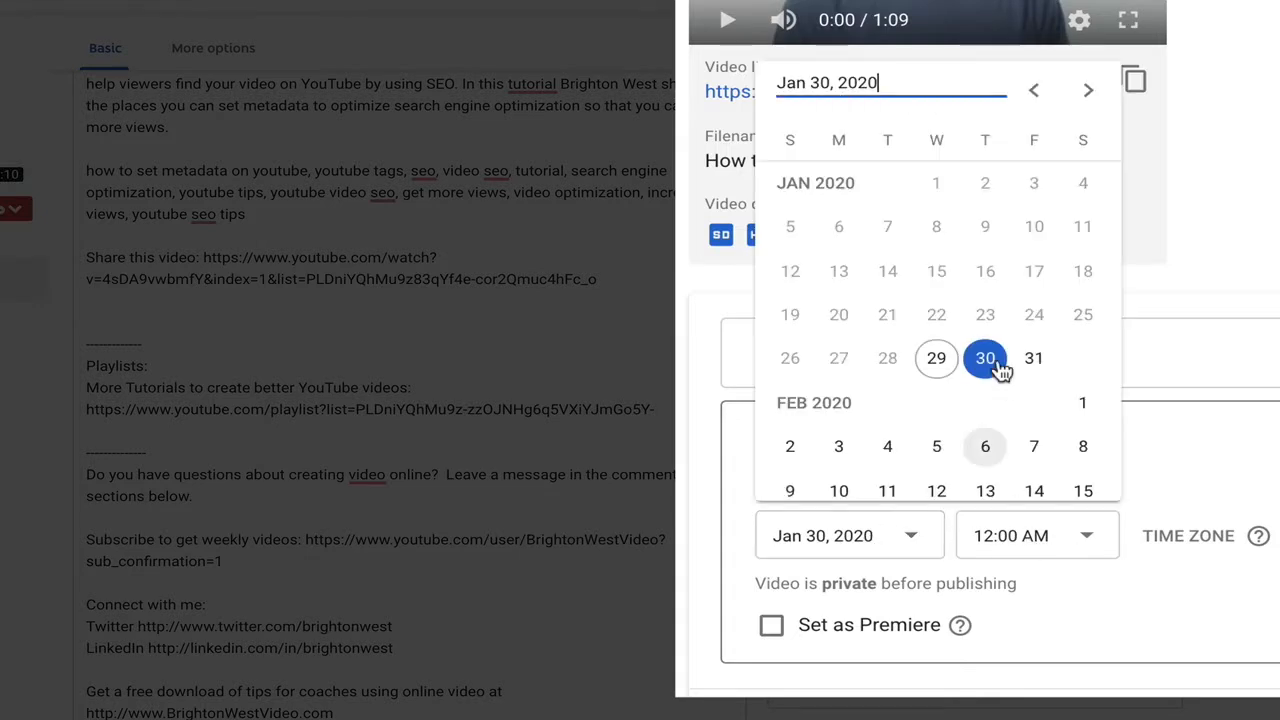
left_click(1095, 538)
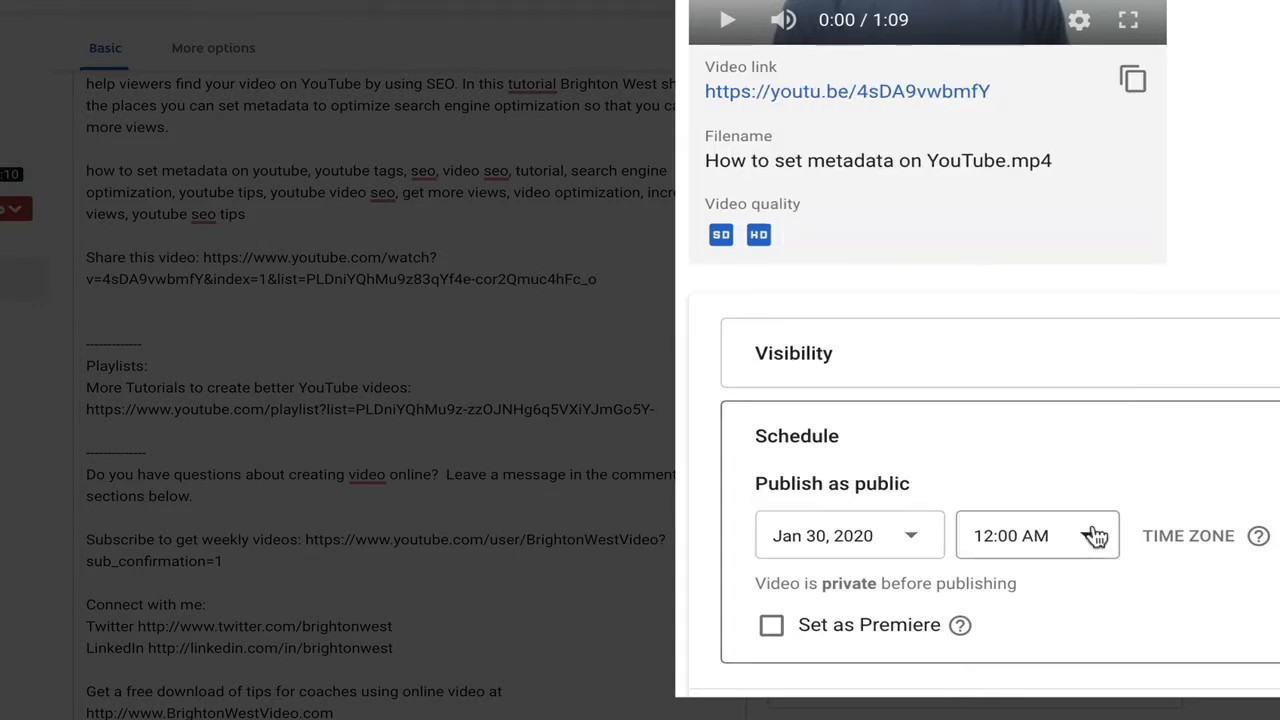
Set the scheduled publishing time to 6:00 AM, leave the Premiere option off, and apply the schedule.
left_click(1095, 538)
scroll(1052, 459, "down", 3)
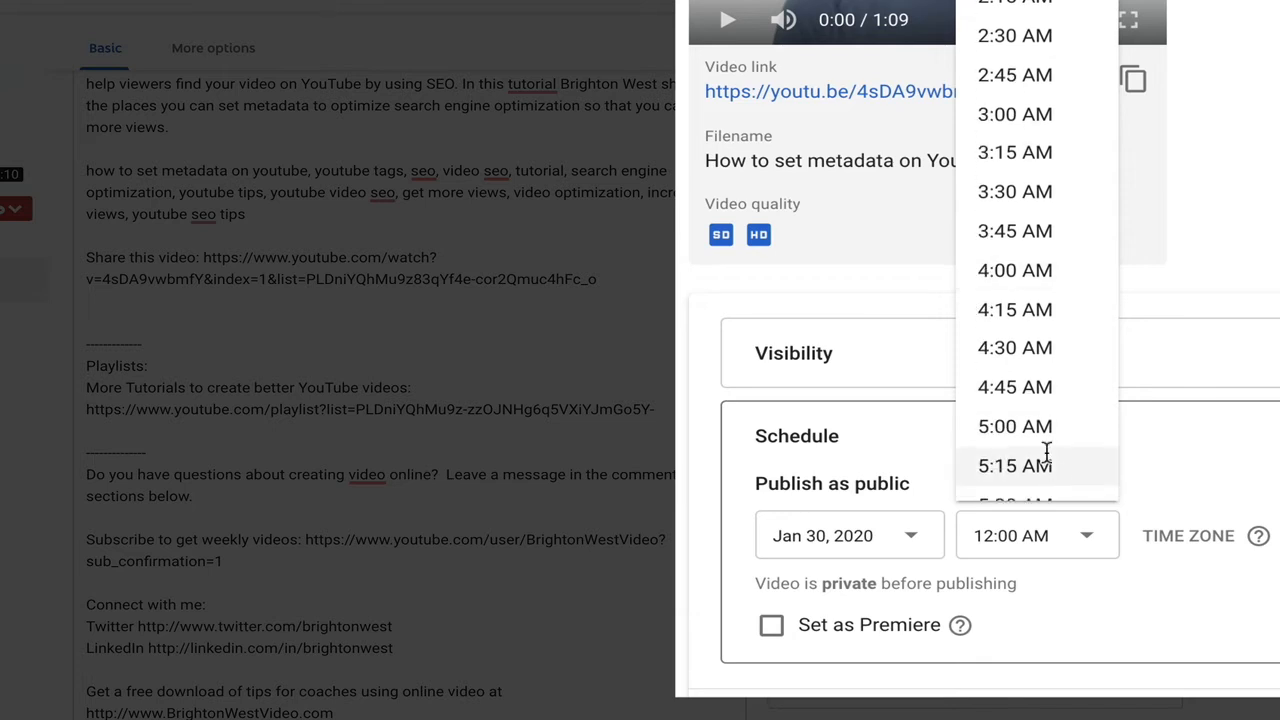
scroll(1046, 454, "down", 2)
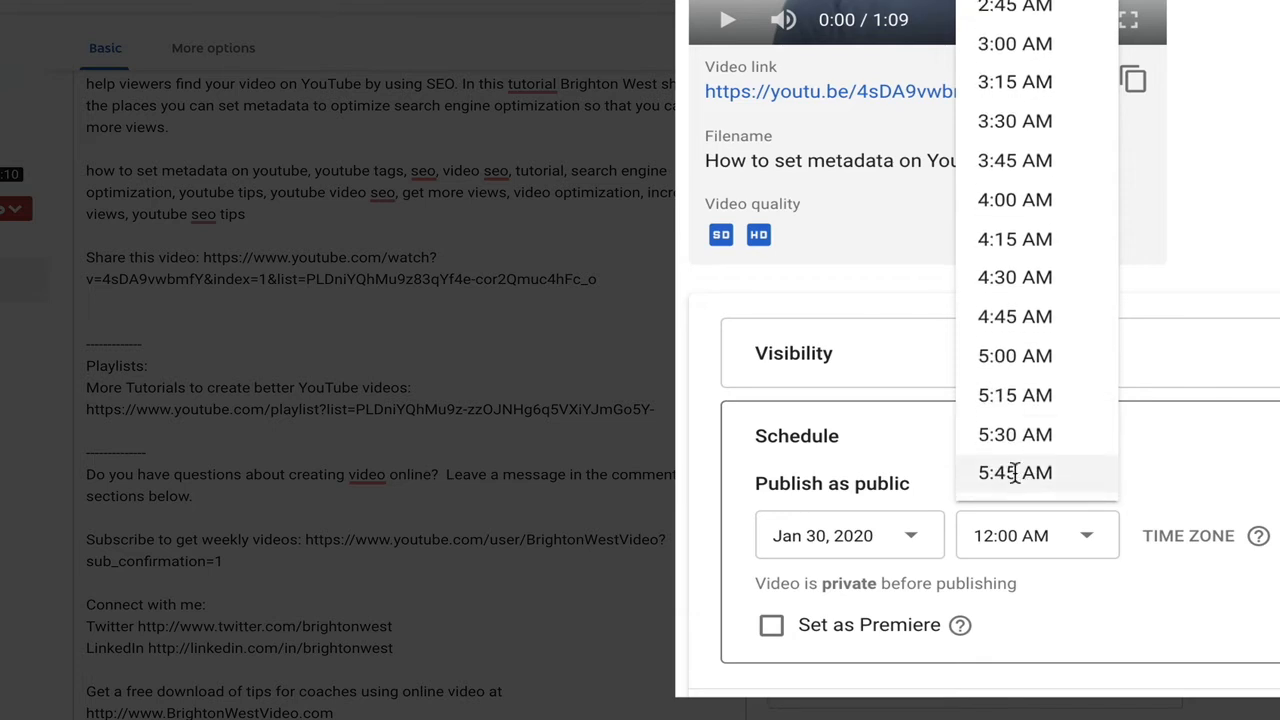
scroll(1014, 475, "down", 3)
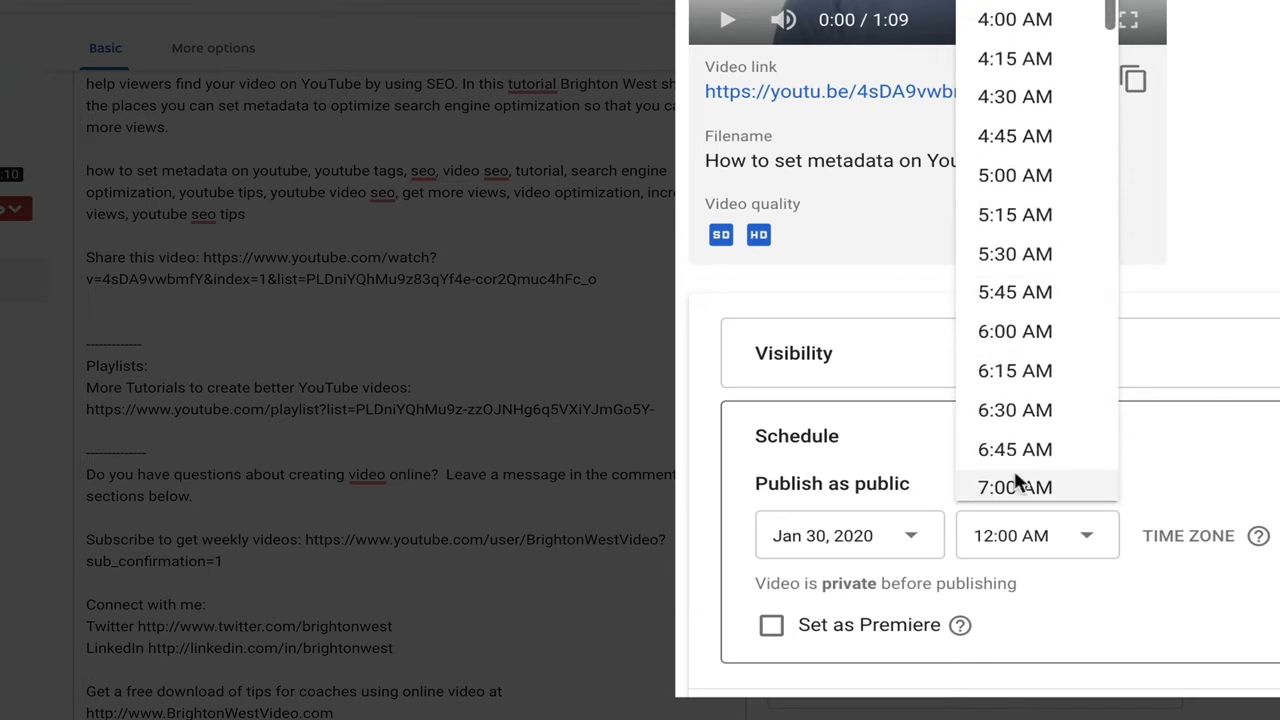
left_click(1007, 331)
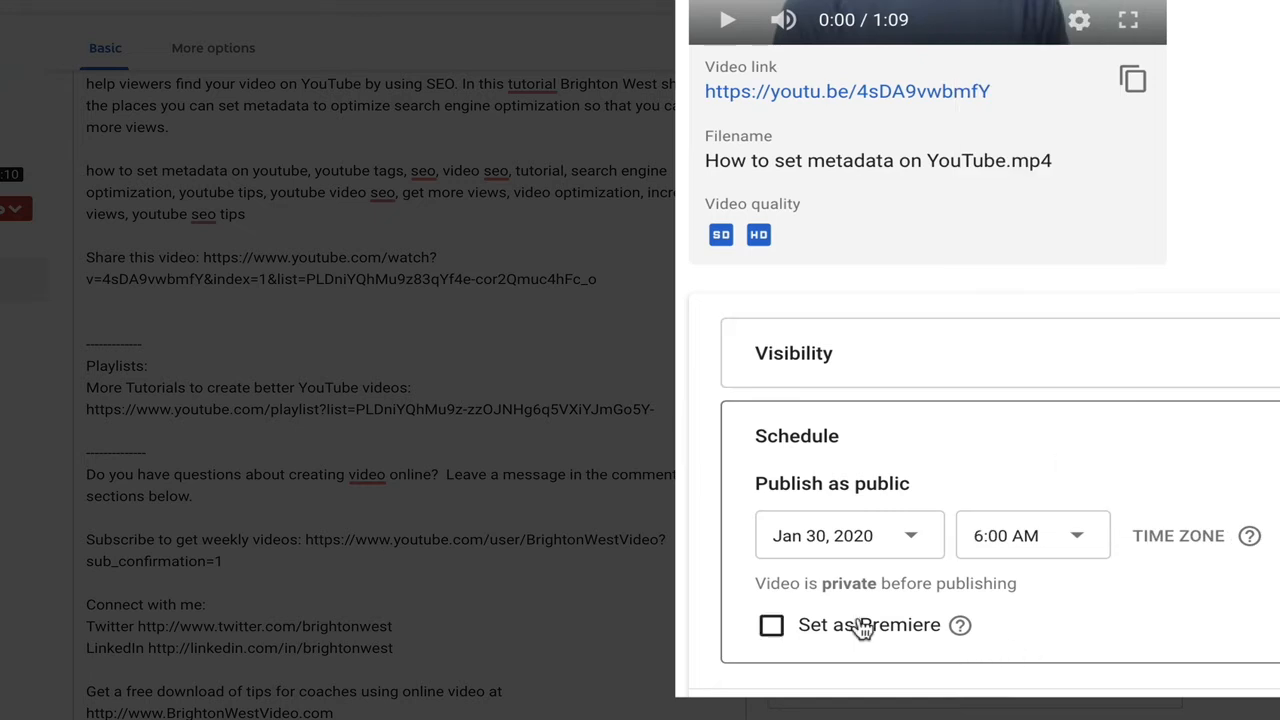
mouse_move(958, 622)
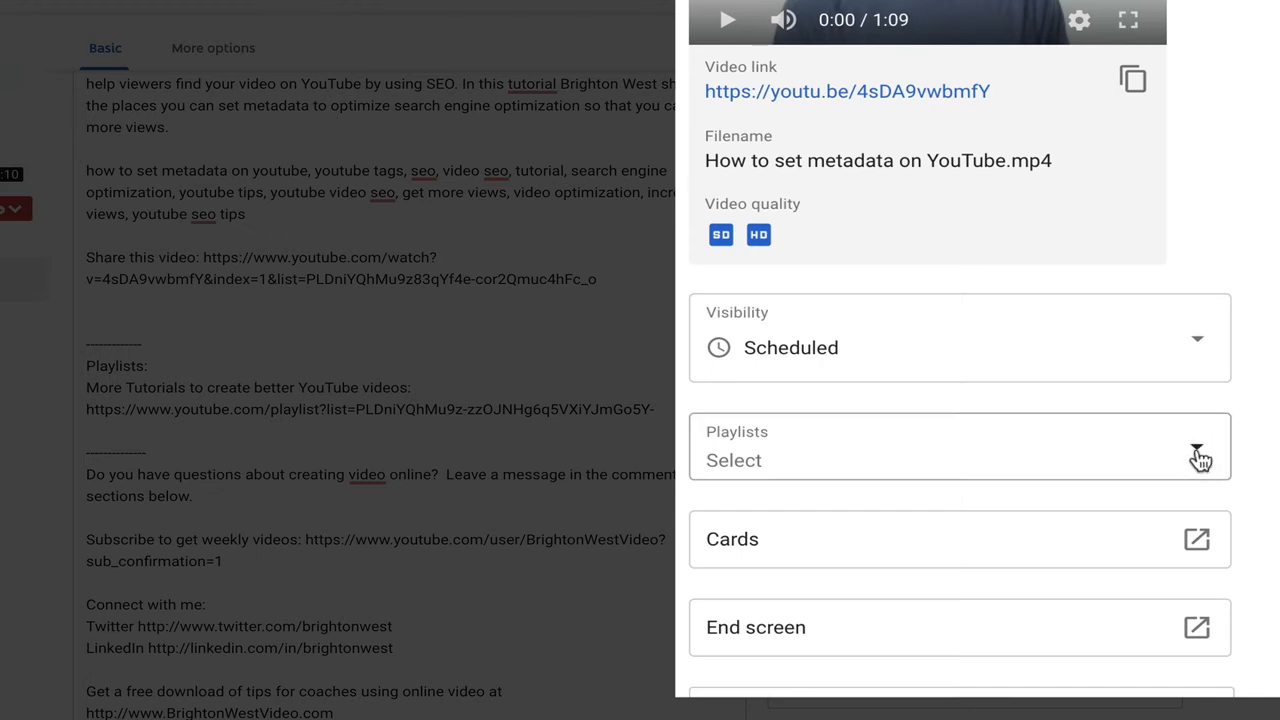
Add the video to the playlists "Video Tips for Coaches" and "YouTube Growth Tips".
left_click(1199, 457)
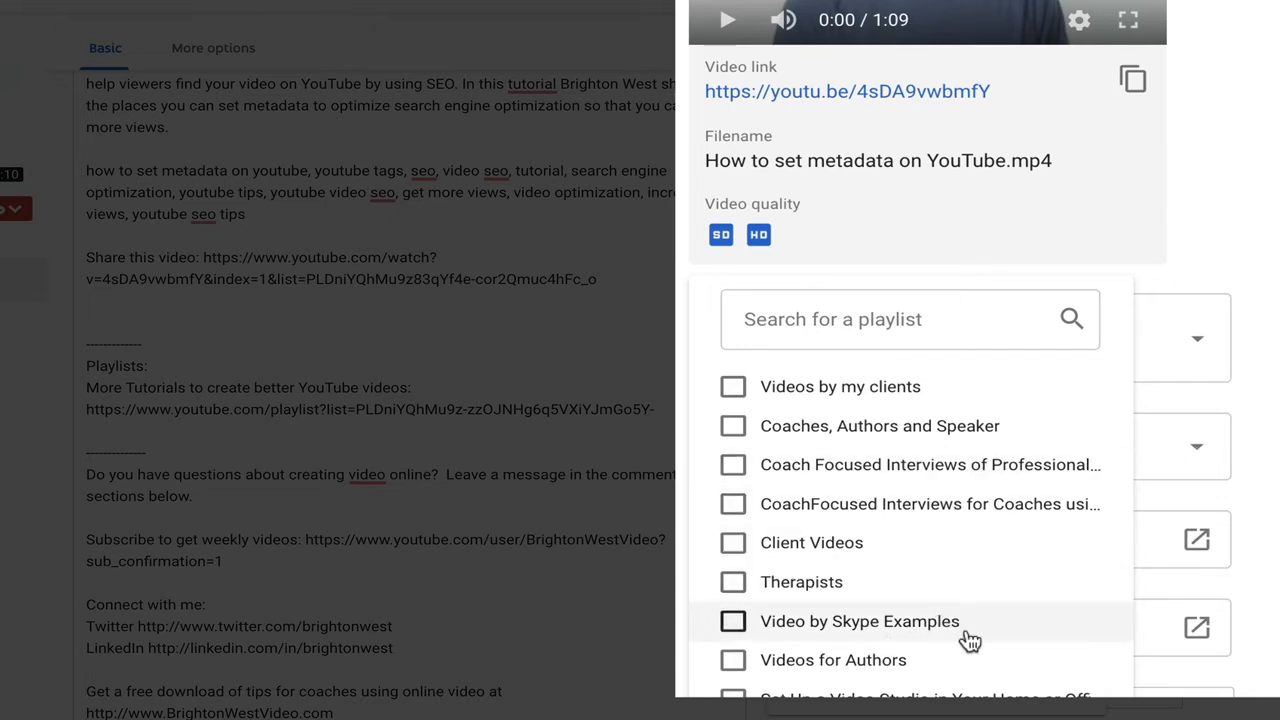
scroll(970, 641, "down", 4)
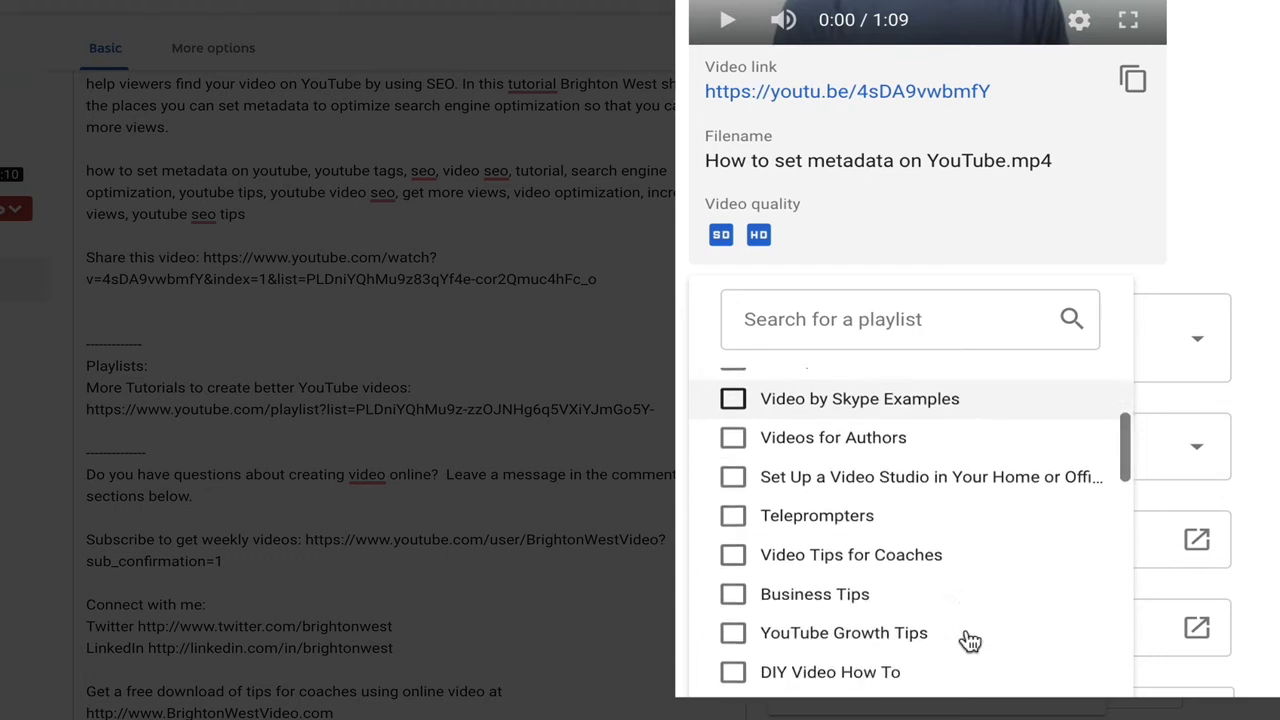
scroll(970, 641, "down", 2)
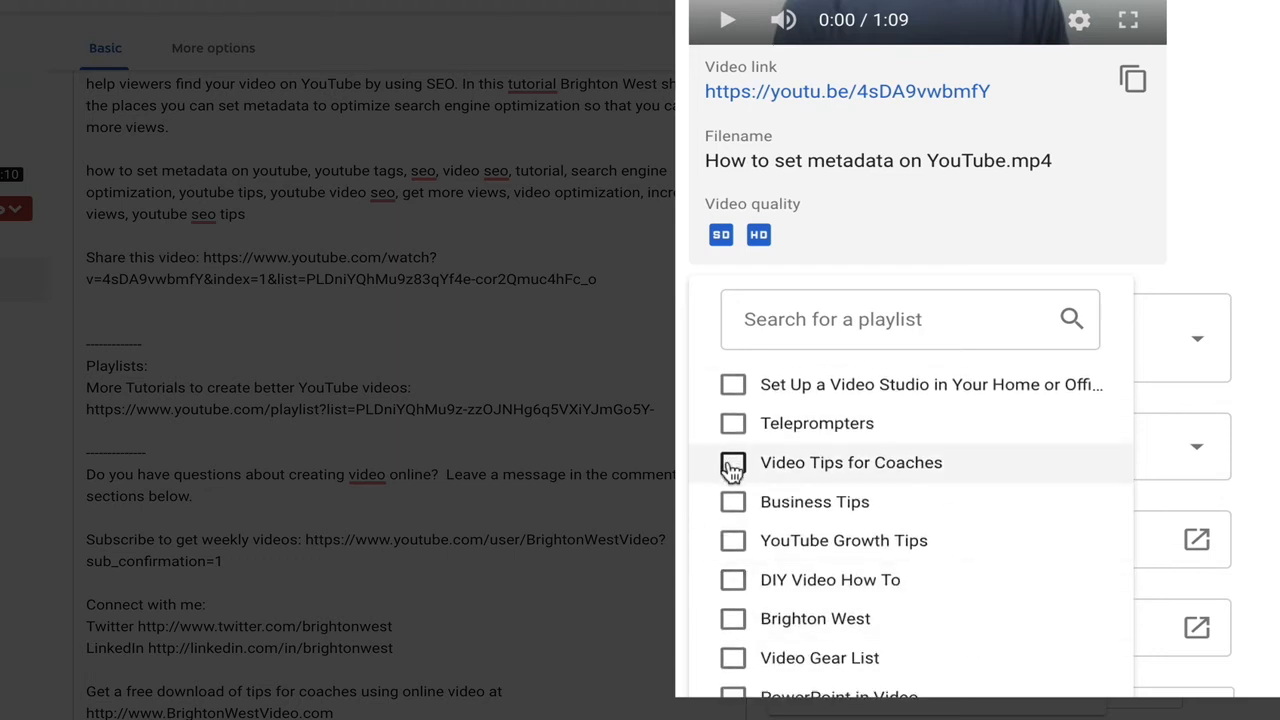
left_click(733, 466)
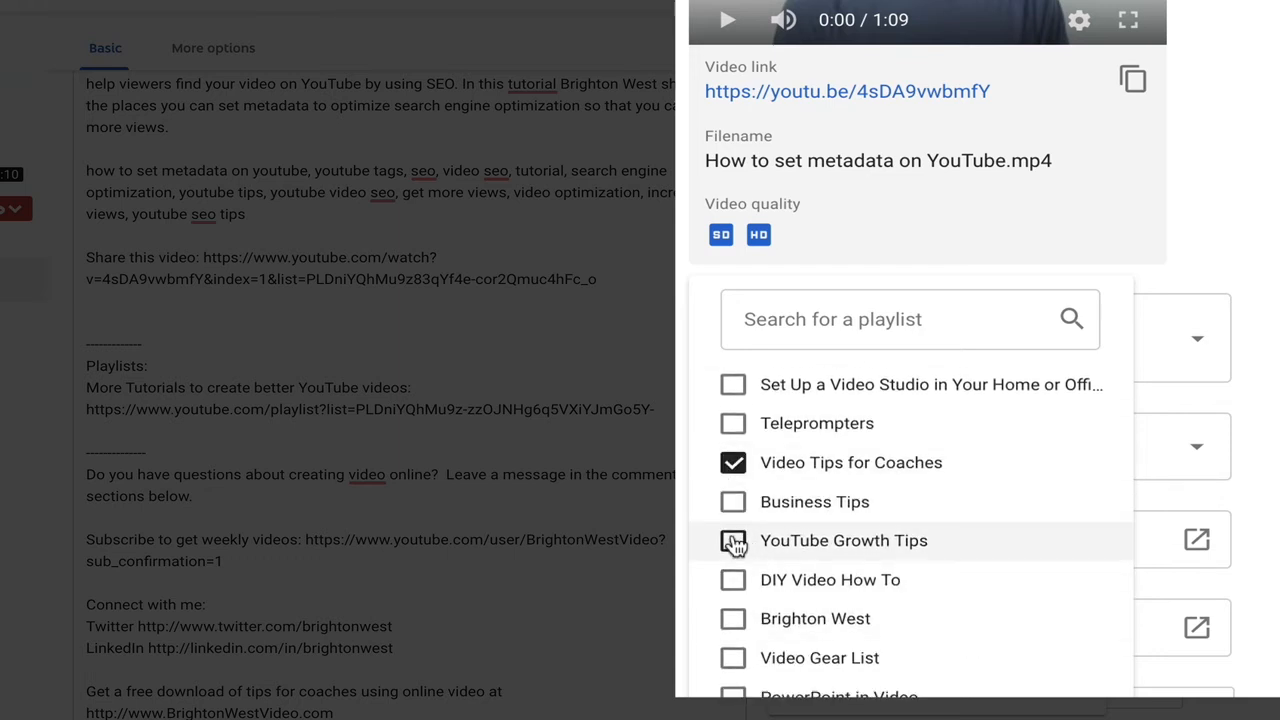
left_click(778, 543)
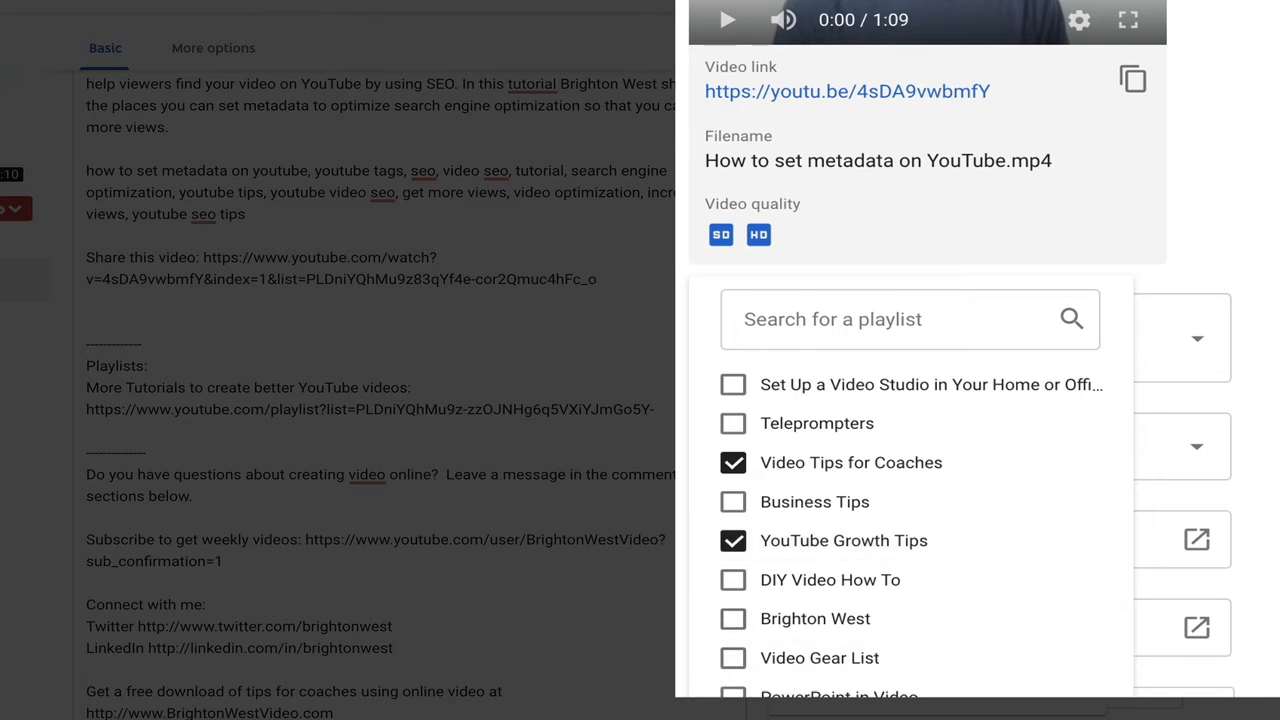
left_click(1256, 548)
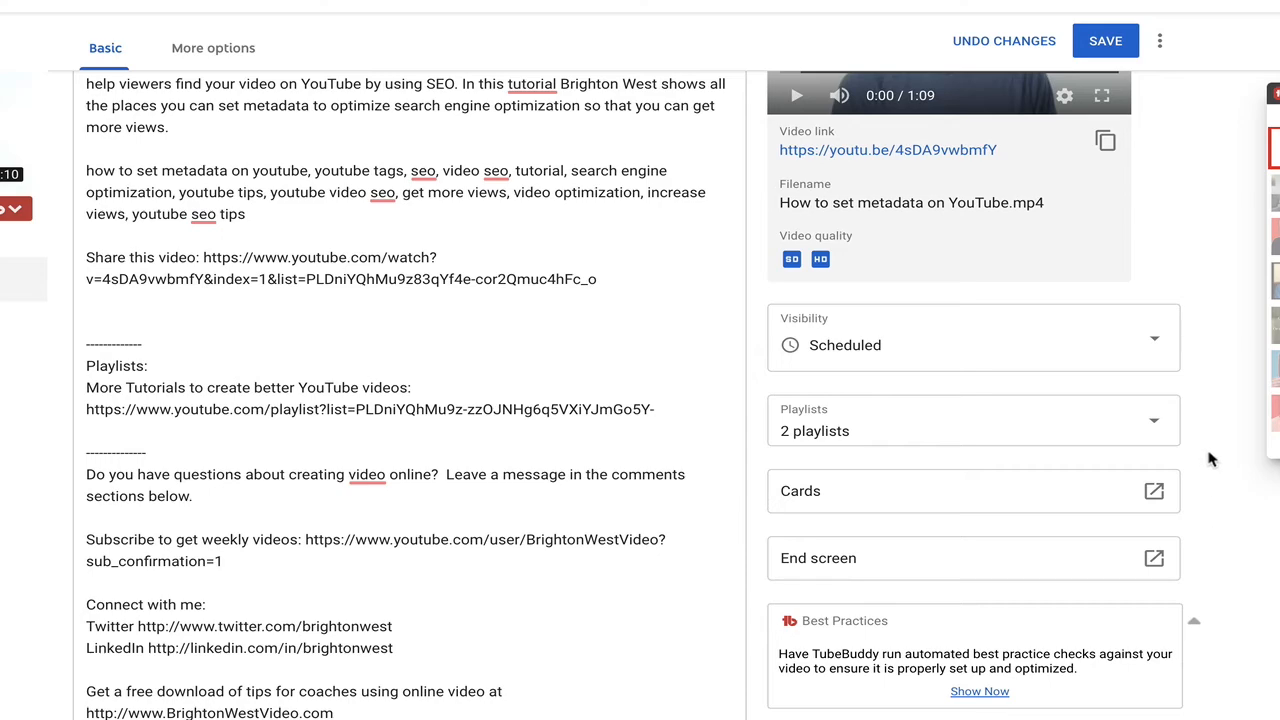
Open the video's cards editor, pause playback and move the playhead to 0:29.
scroll(1200, 507, "down", 1)
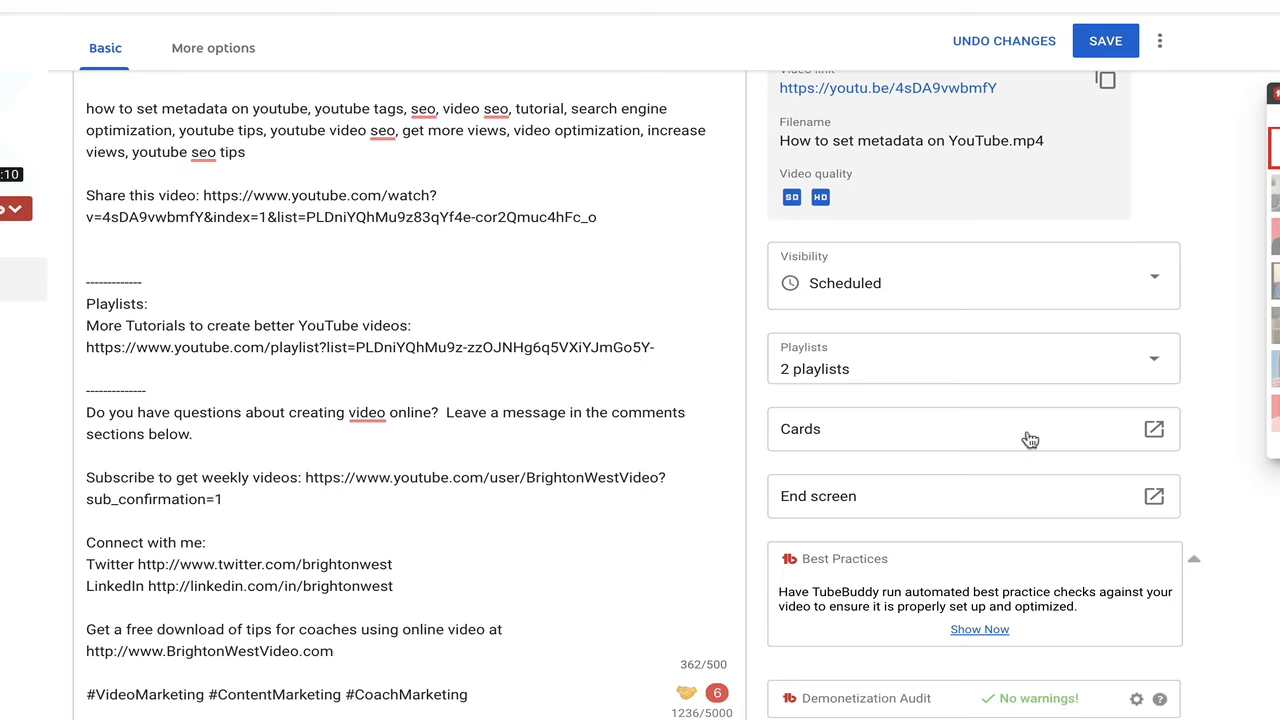
left_click(888, 430)
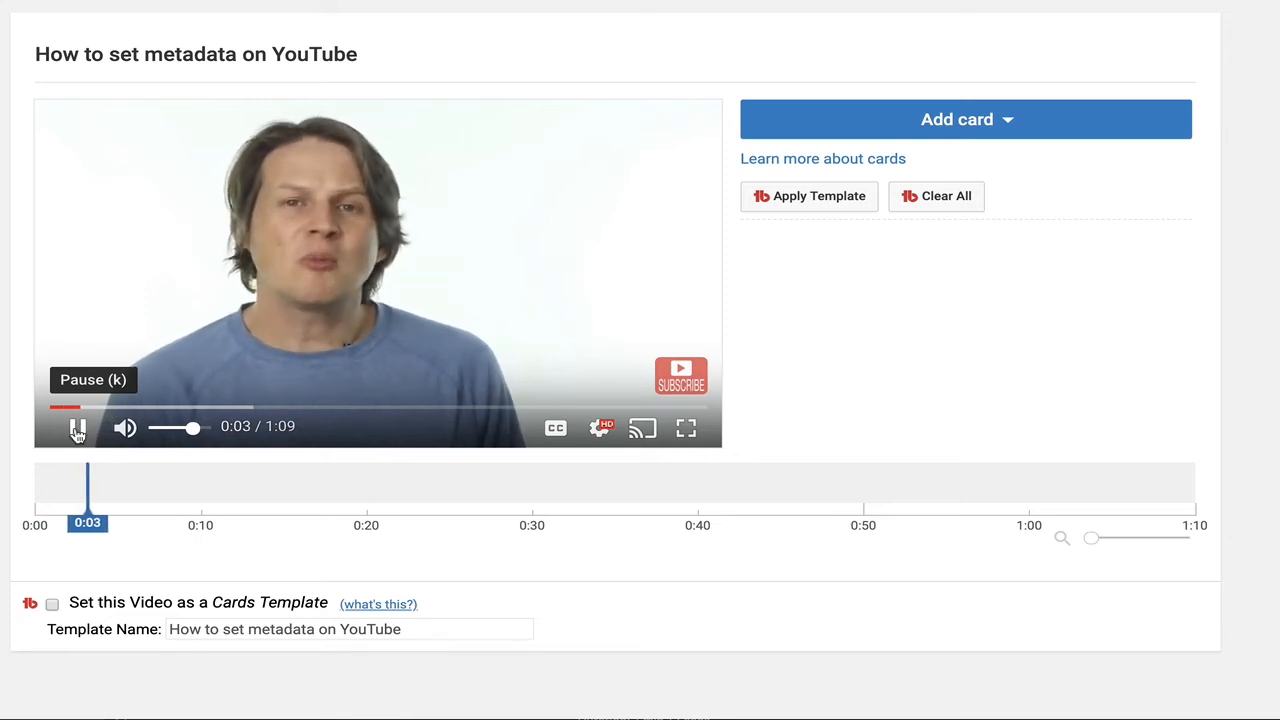
left_click(77, 430)
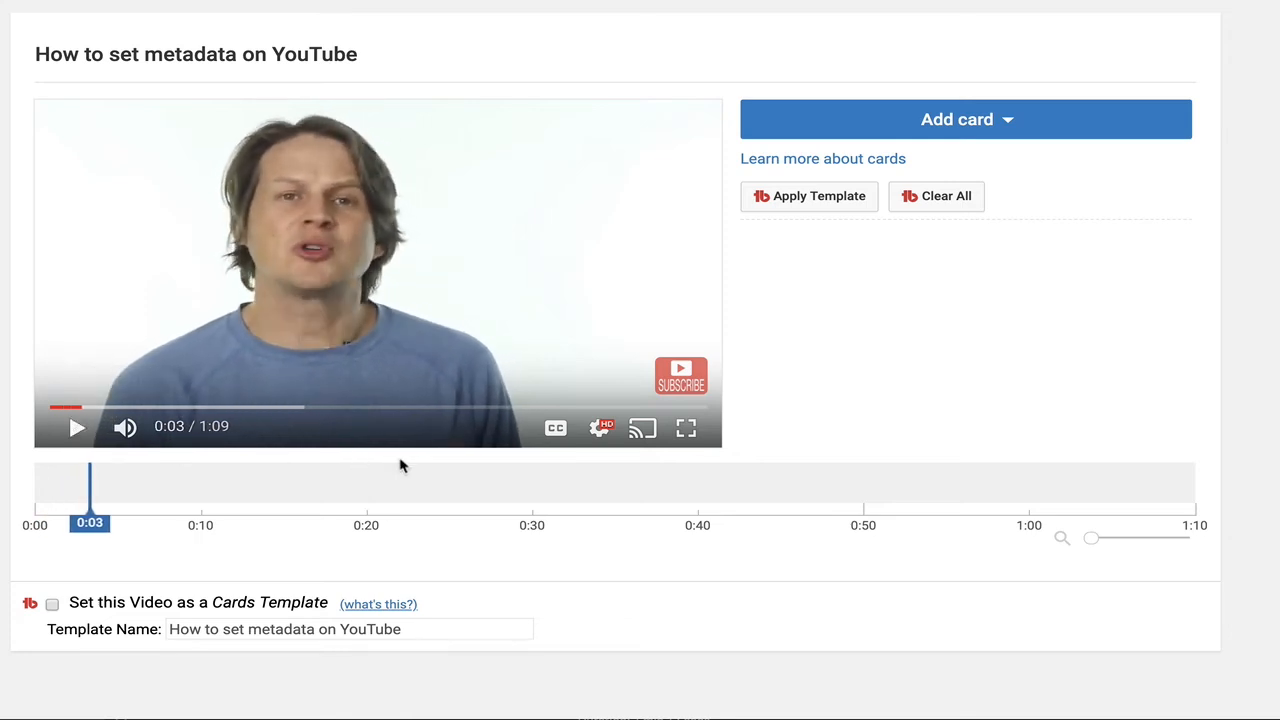
left_click(532, 492)
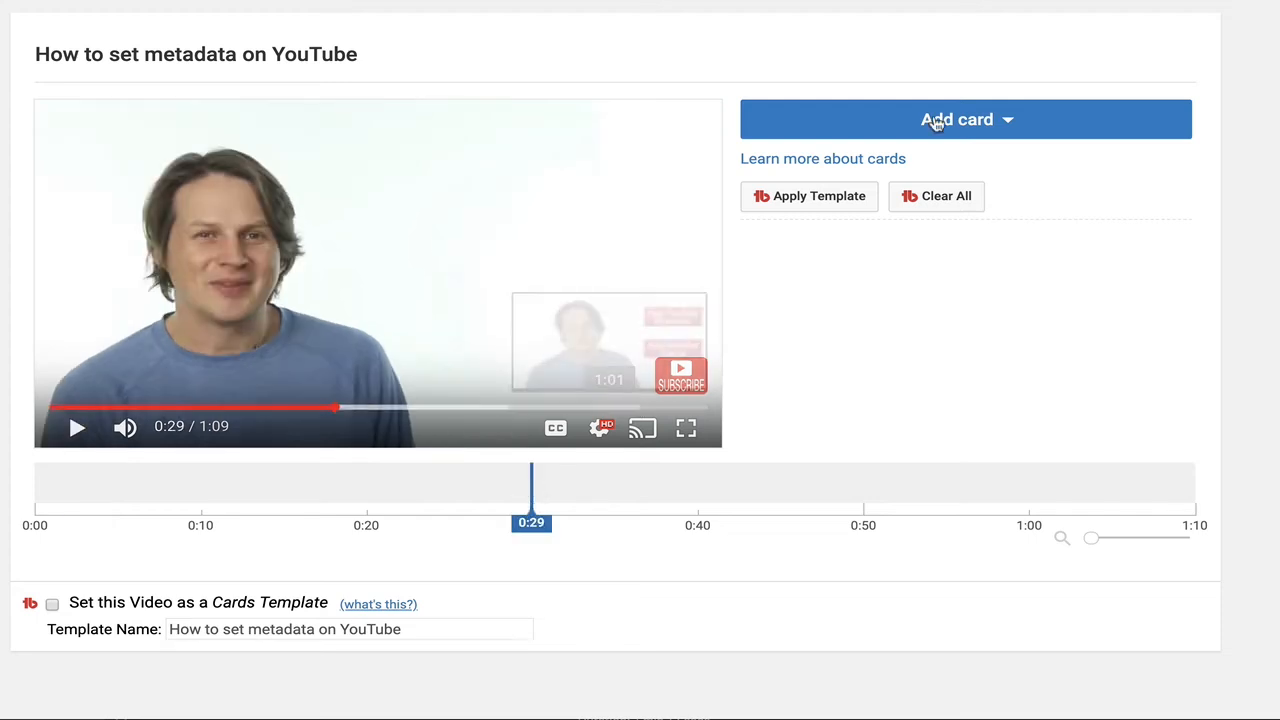
Start a Video or Playlist card at 0:29 and select the Climate-Conscious Coaching upload.
left_click(971, 115)
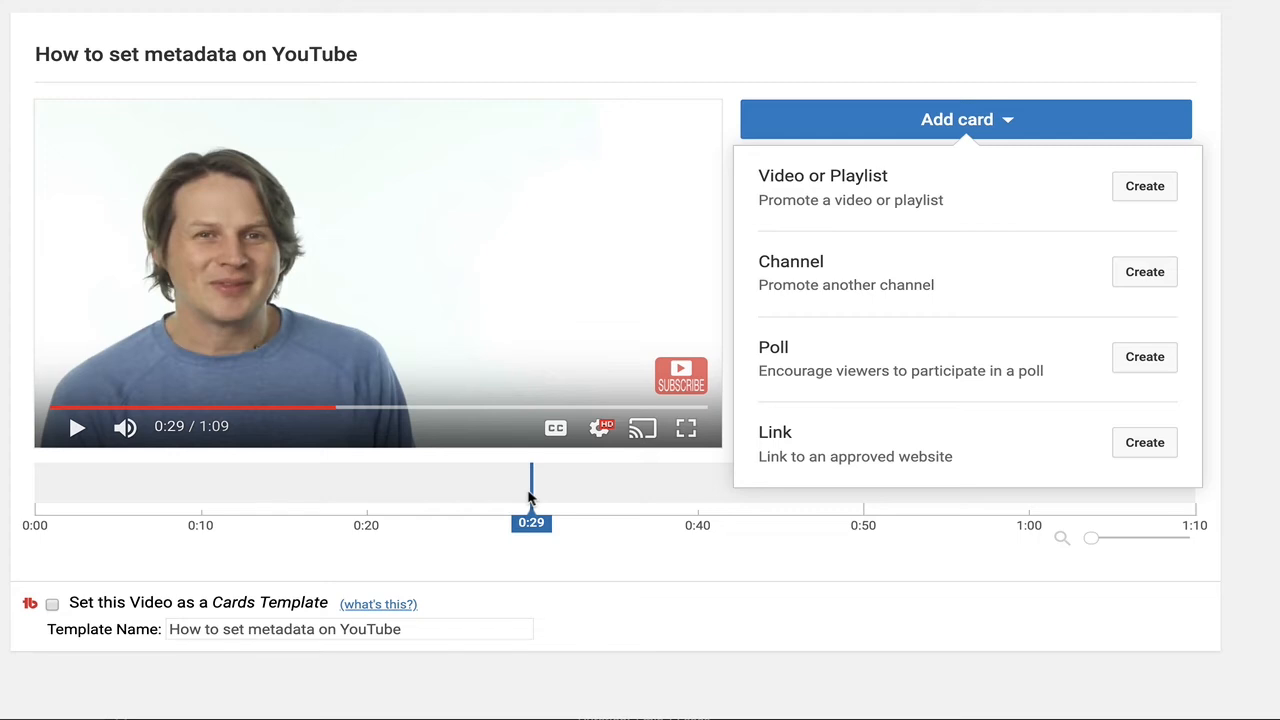
left_click(1144, 186)
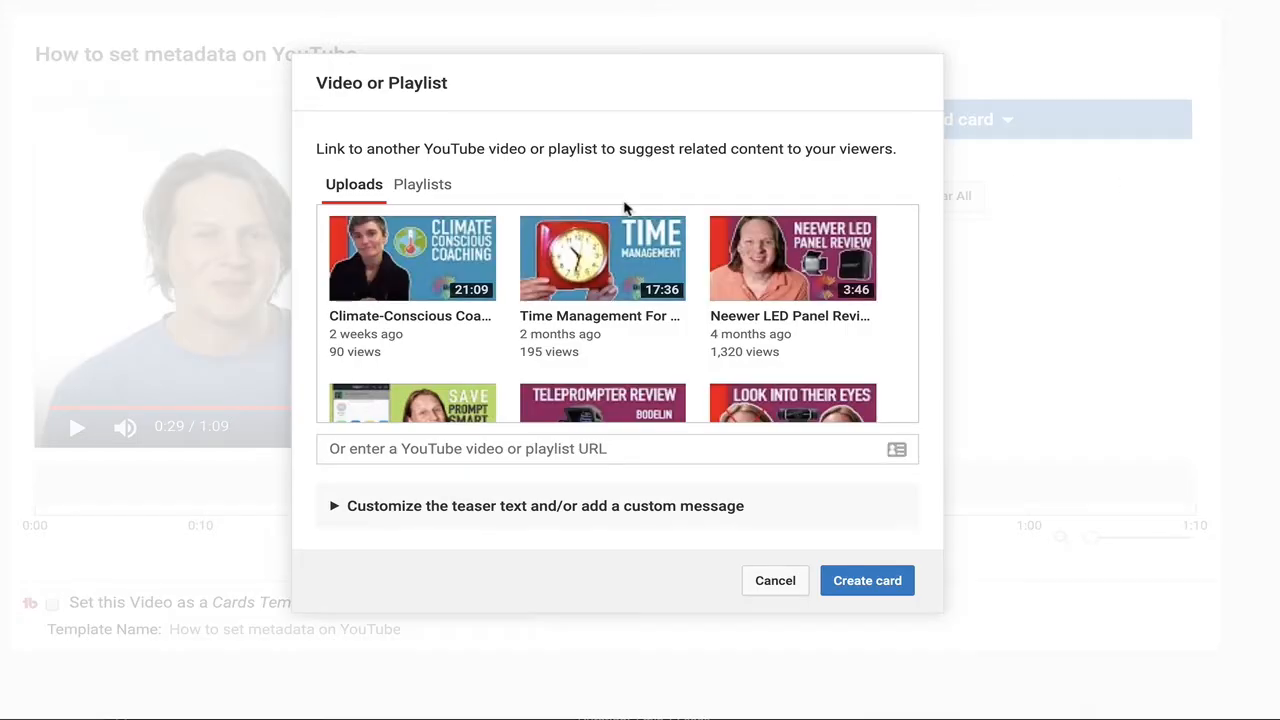
left_click(413, 255)
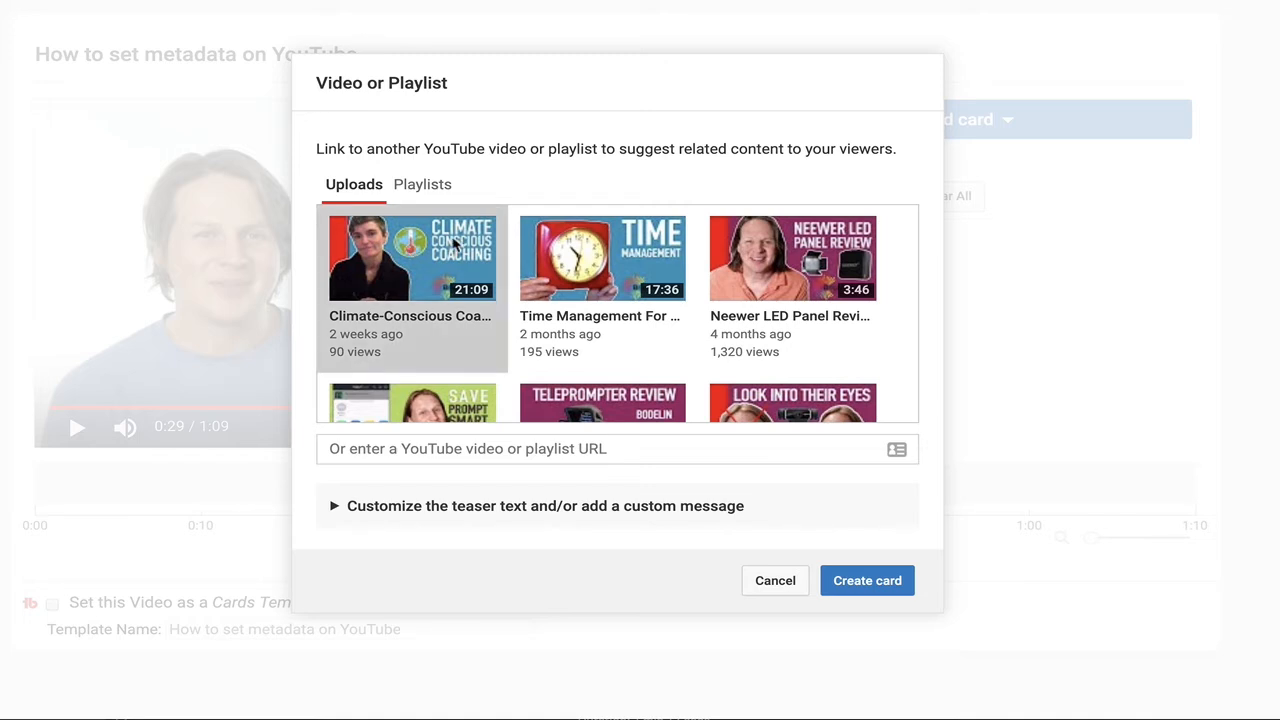
Set the card's custom message and teaser text both to "Click here for a great video" and create the card.
left_click(334, 505)
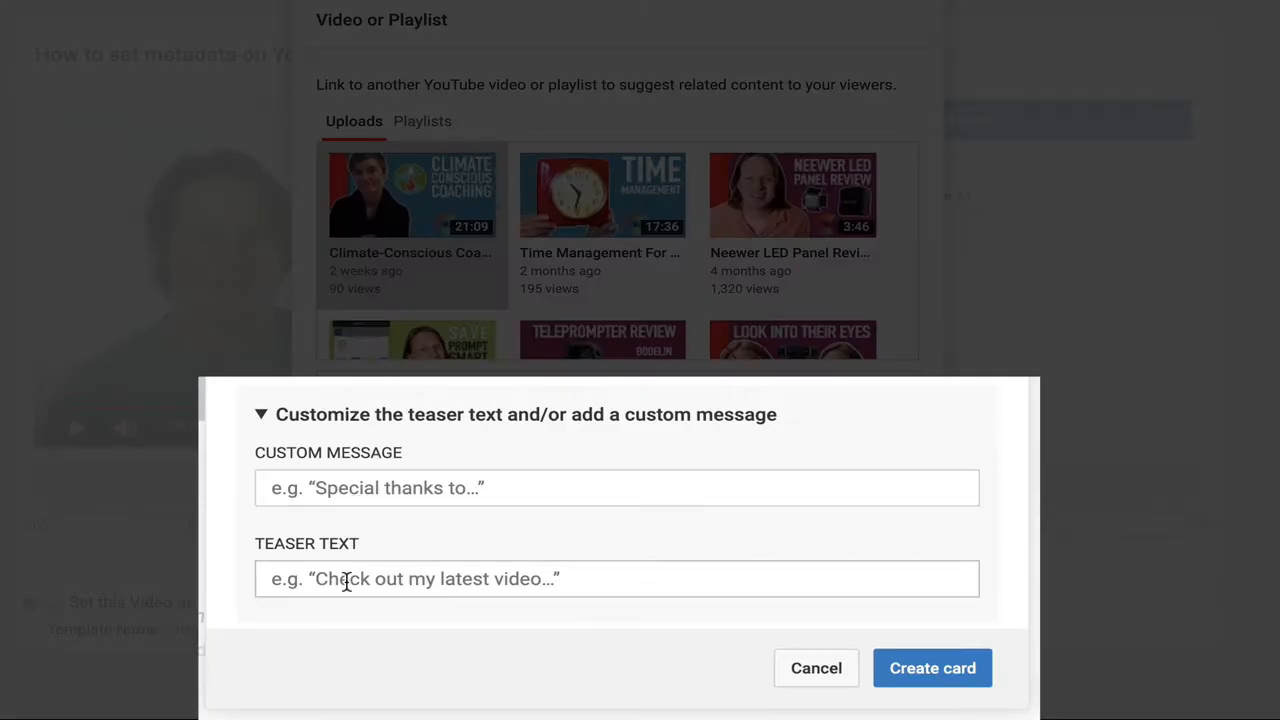
left_click(340, 487)
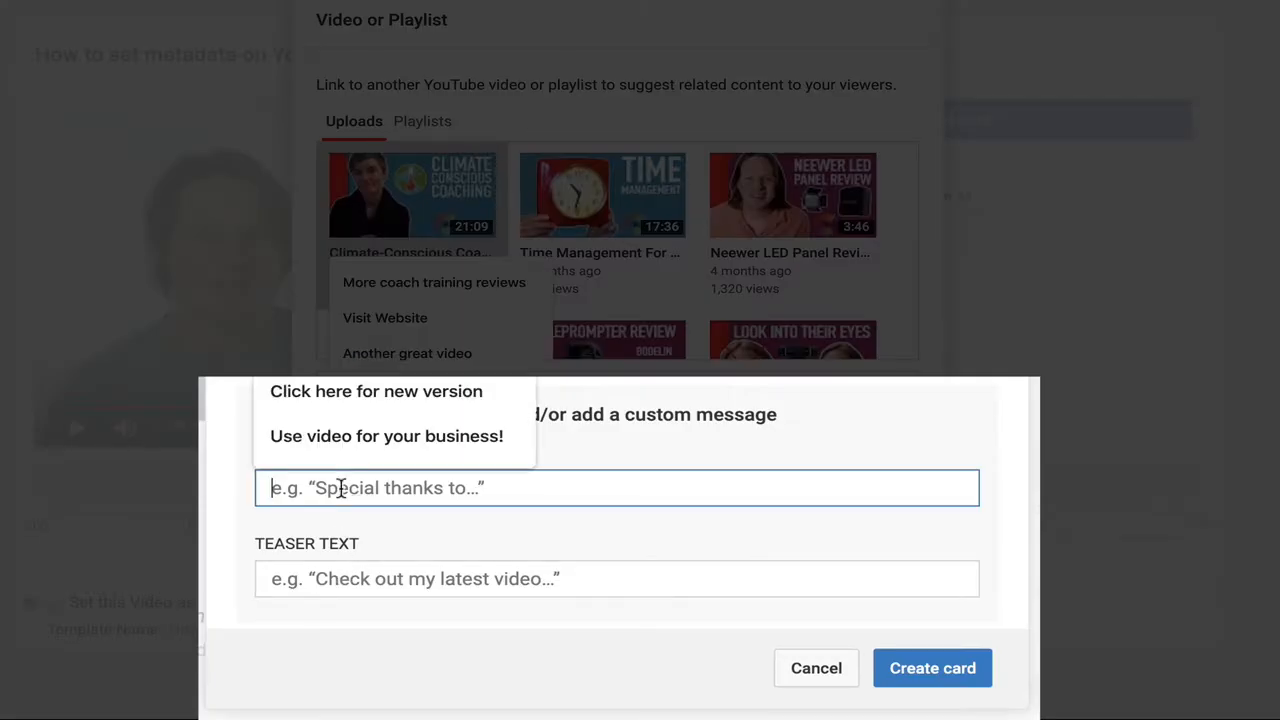
type("Click")
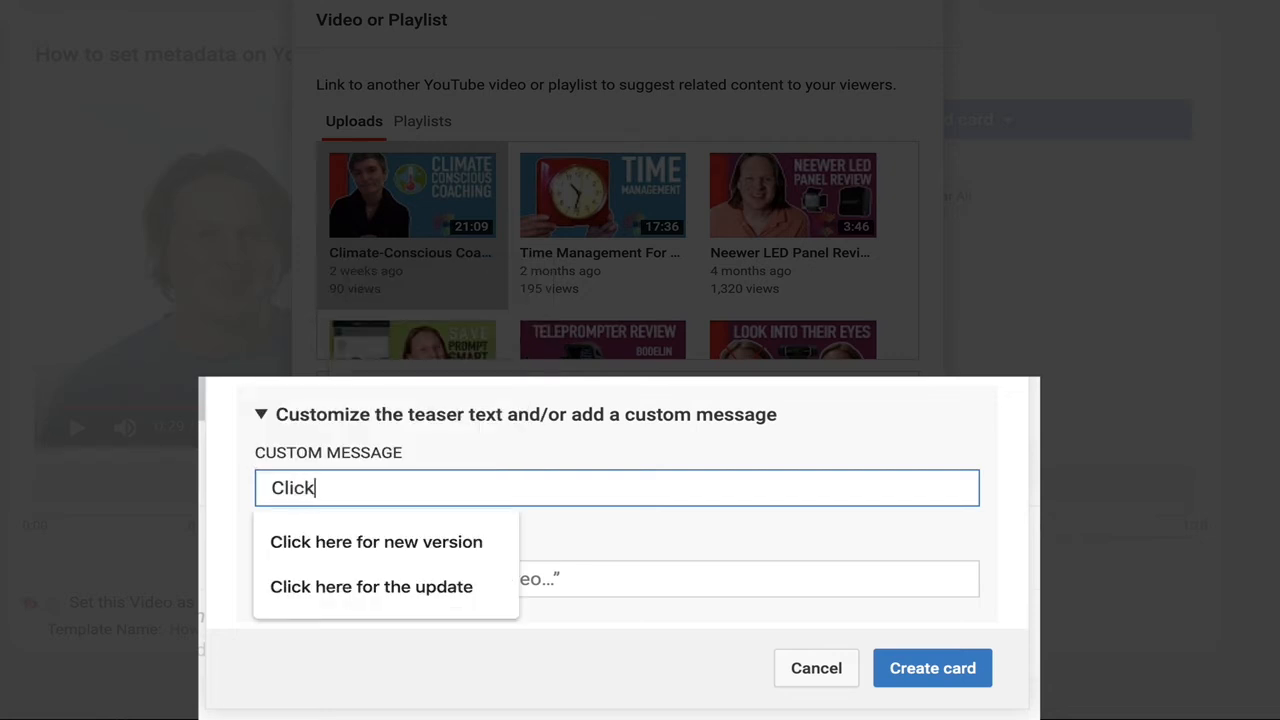
type(" here for a great video")
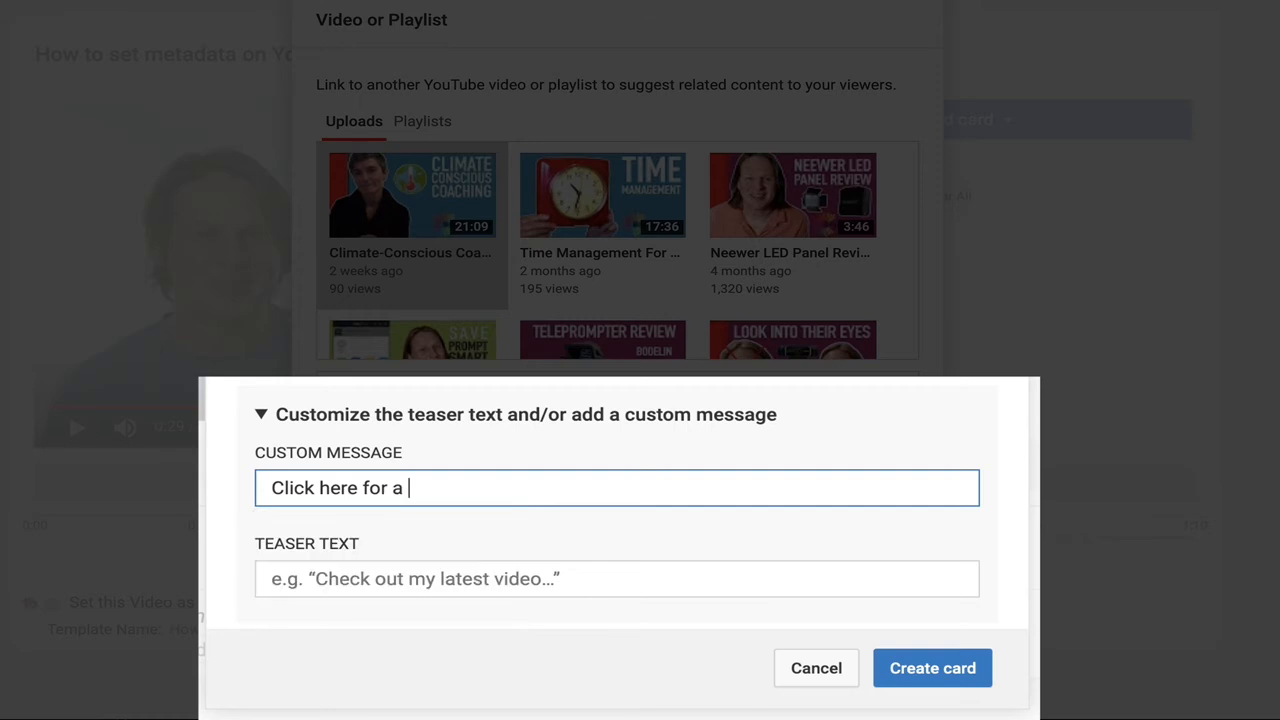
key("Tab")
type("Click here for a great video")
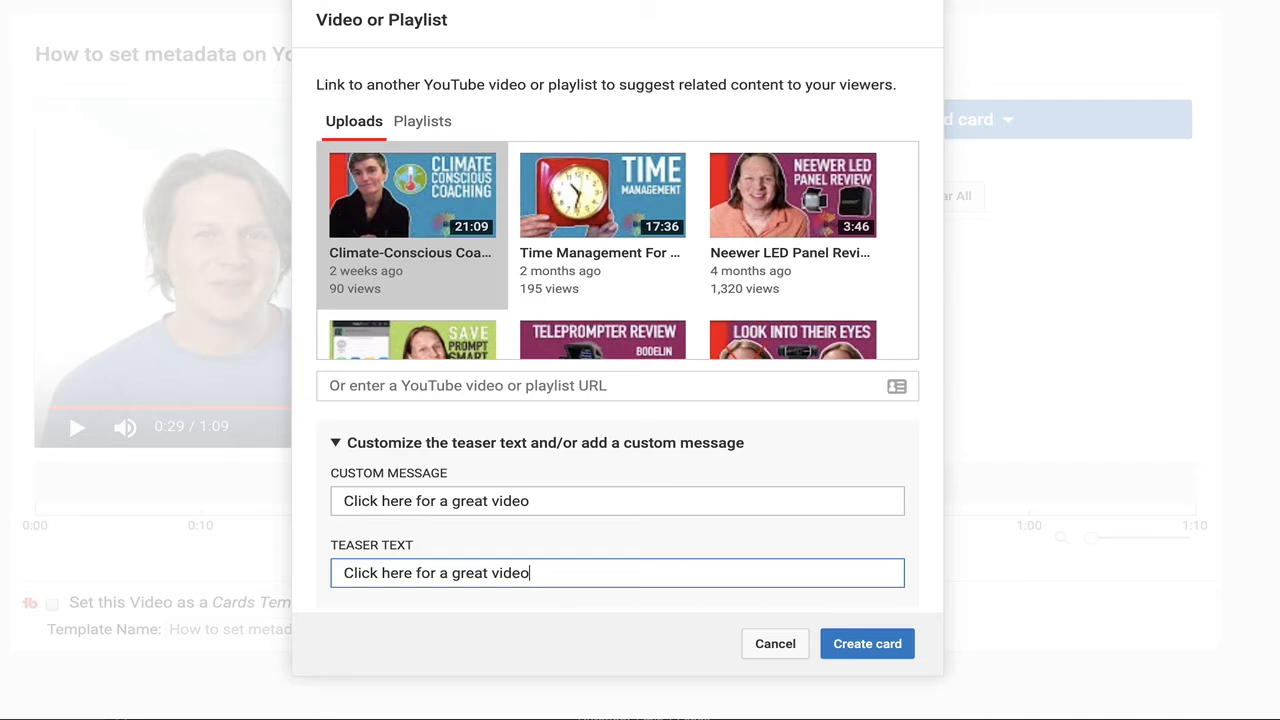
left_click(862, 644)
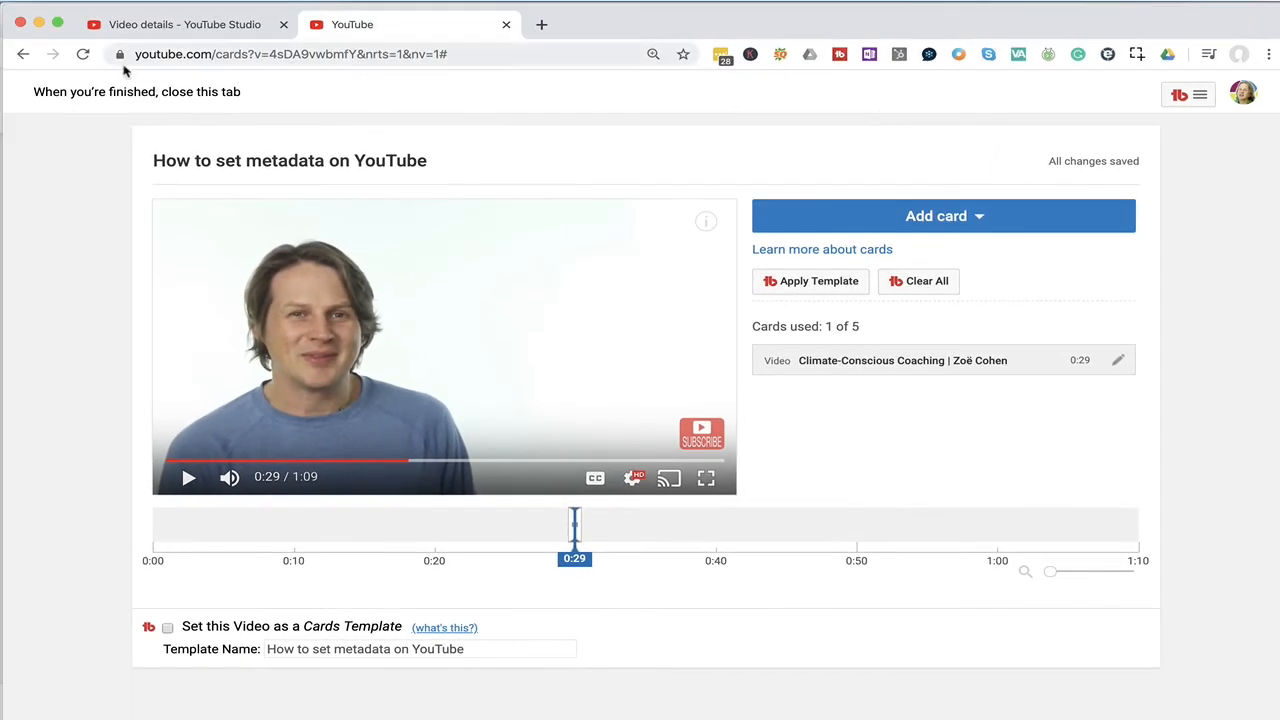
Leave the cards editor for the video's end screen editor and move the playhead to 0:52.
left_click(506, 26)
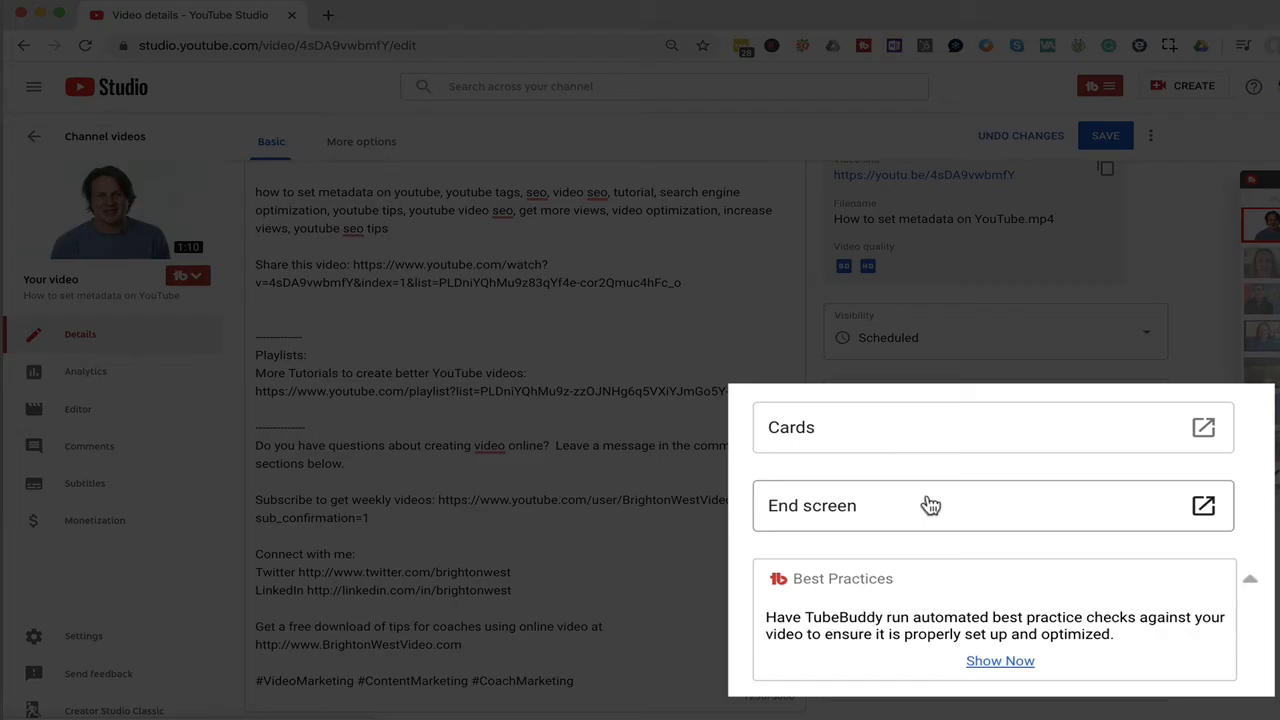
left_click(885, 509)
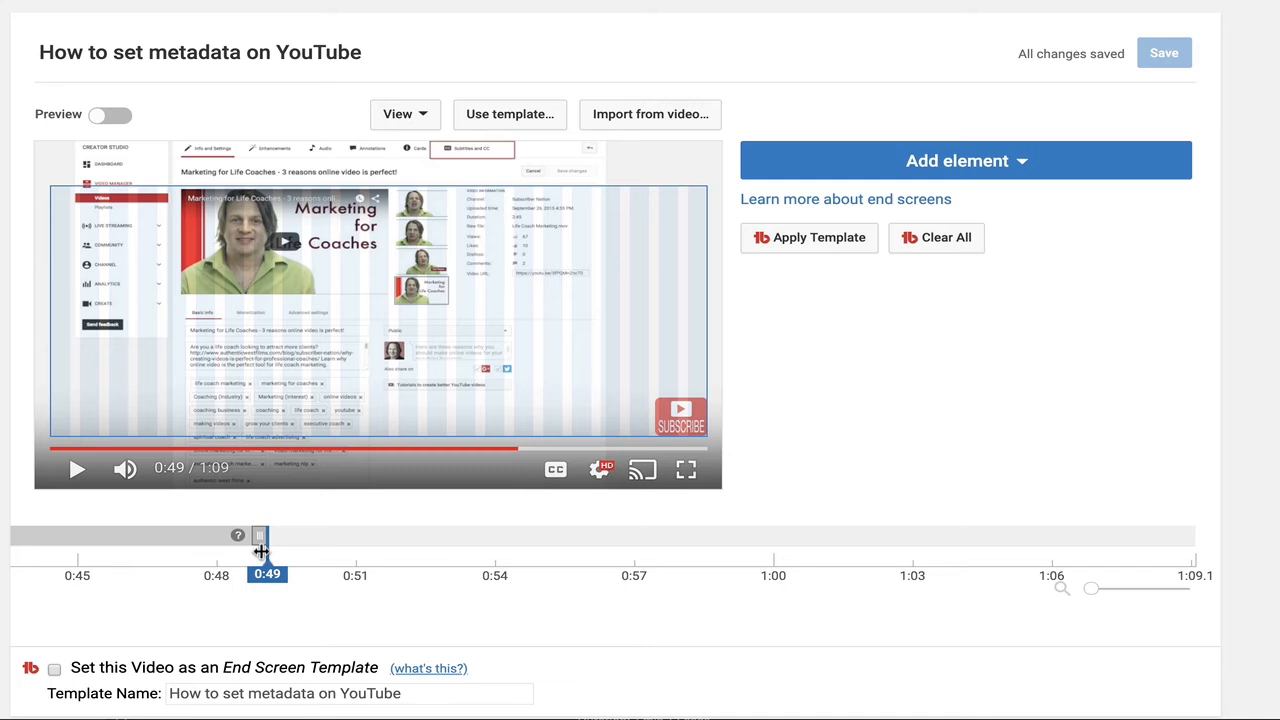
left_click_drag(260, 550, 406, 543)
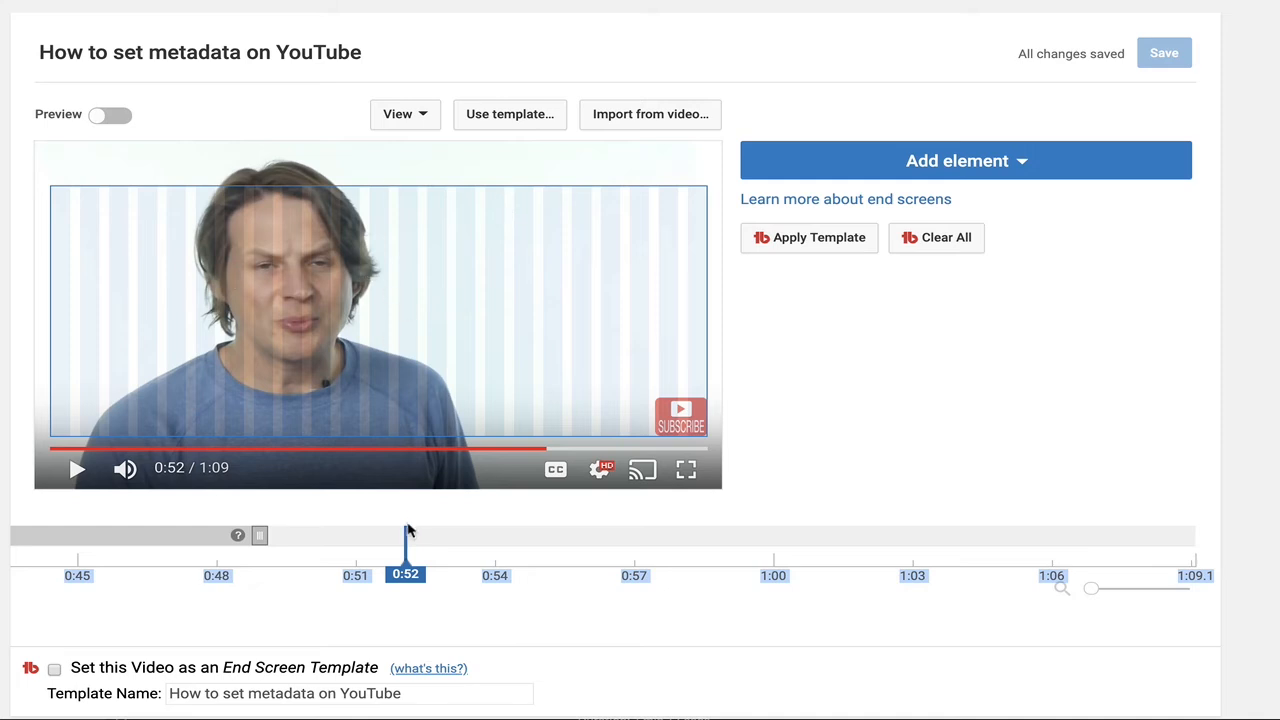
left_click_drag(404, 534, 282, 533)
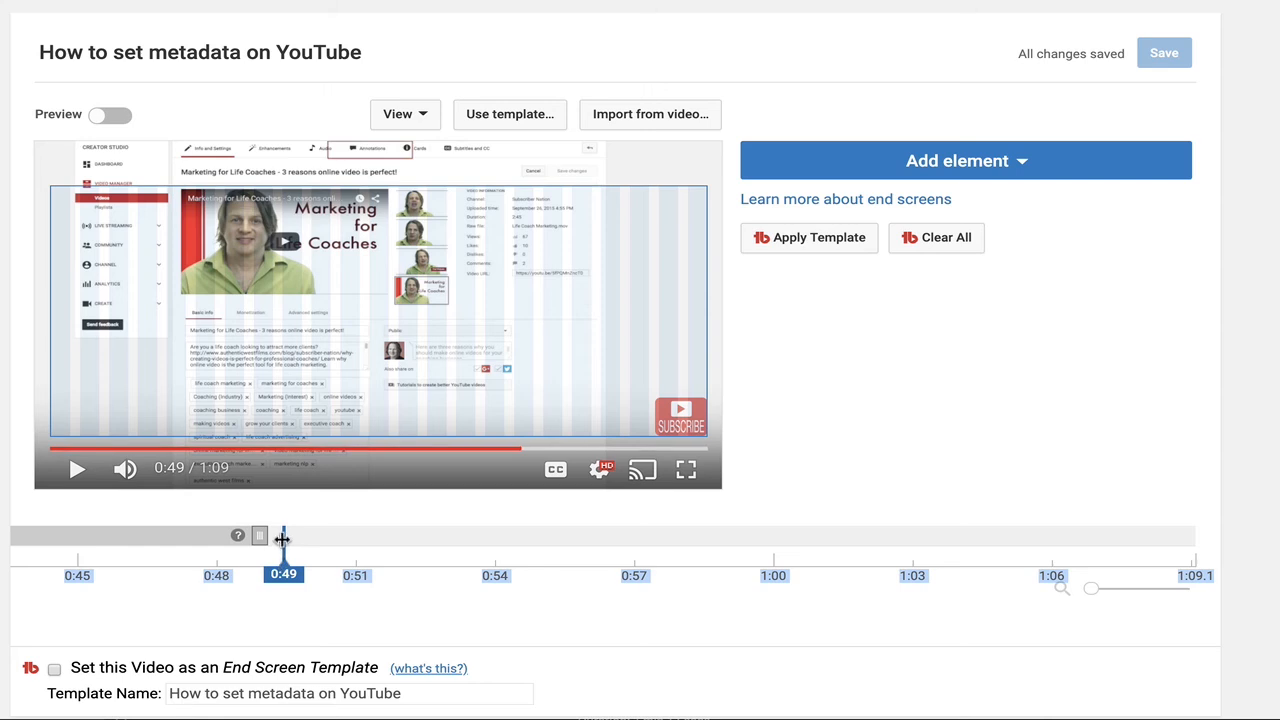
left_click_drag(283, 537, 404, 539)
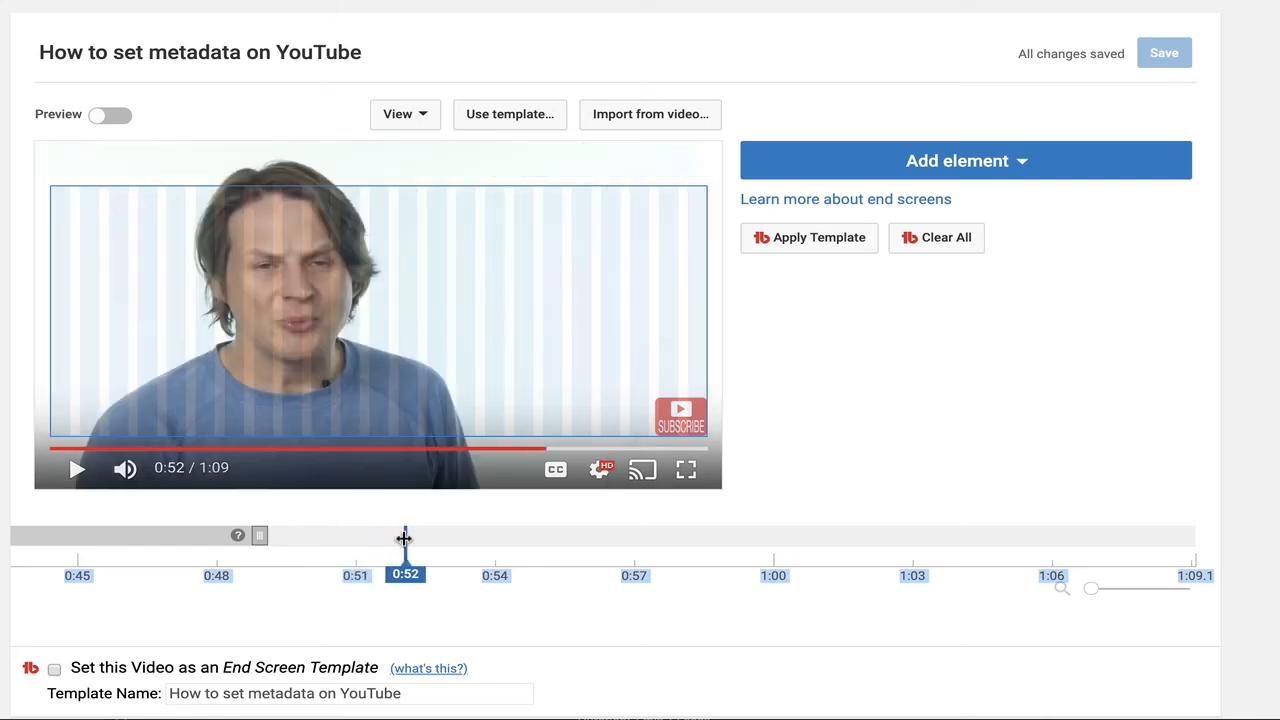
Add a video element at 0:52 featuring the Neewer LED Panel Review upload and place it in the frame's upper-right corner.
left_click(895, 168)
left_click(1066, 226)
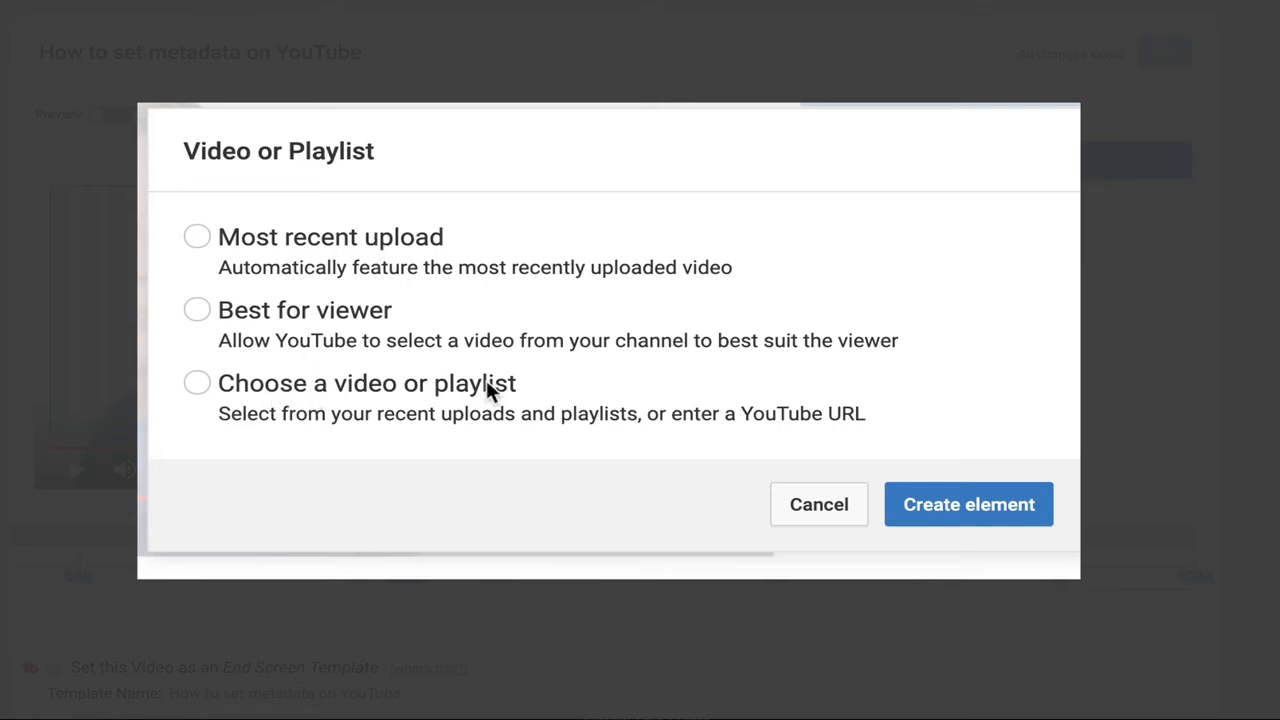
left_click(197, 386)
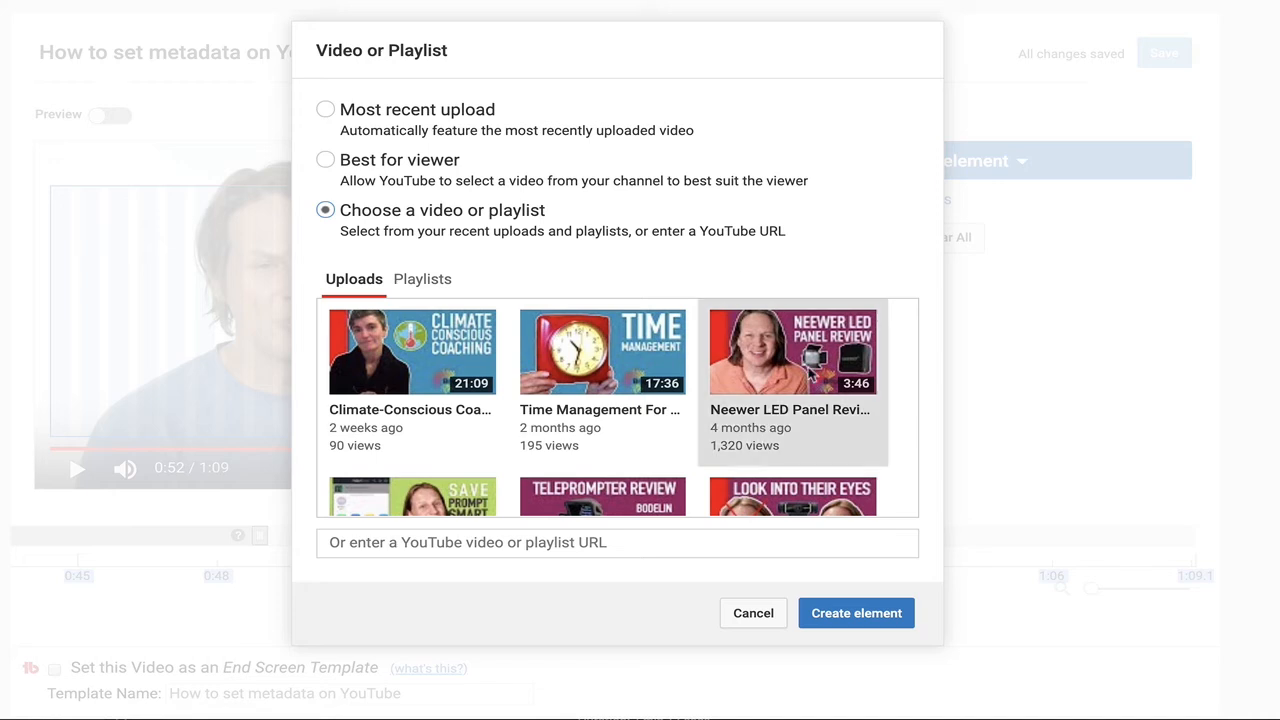
left_click(800, 390)
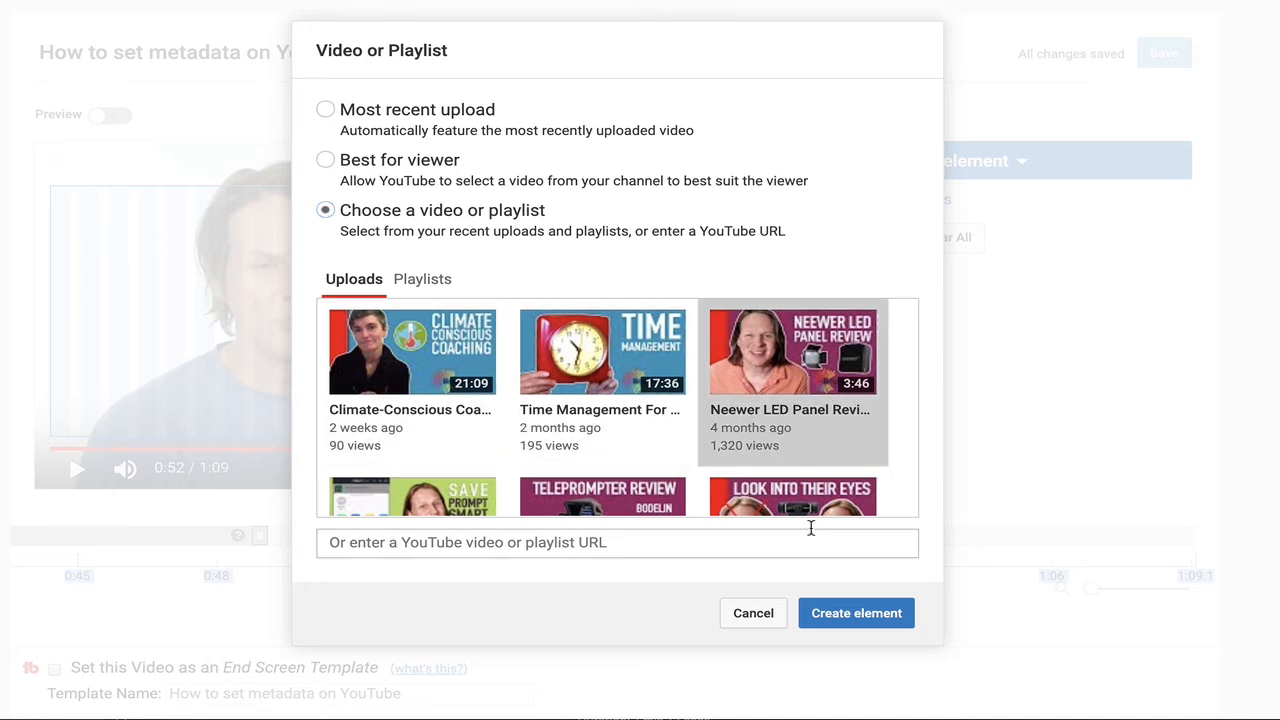
left_click(856, 613)
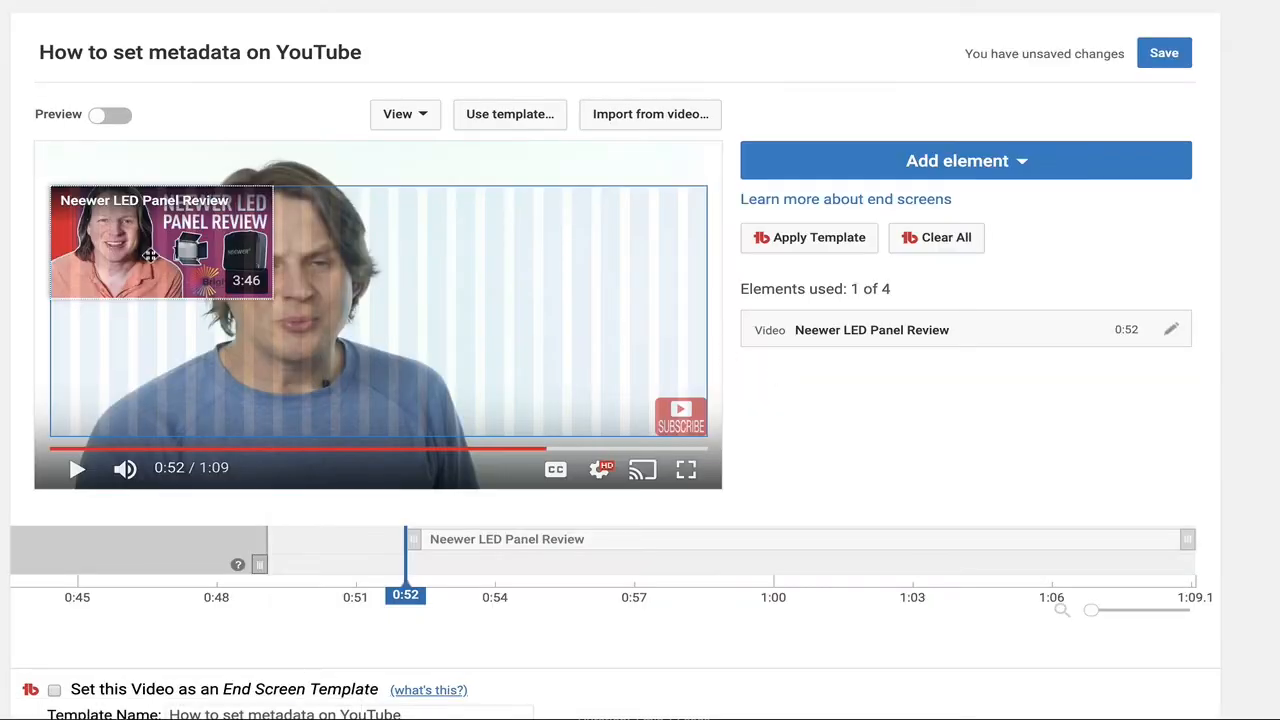
left_click_drag(150, 256, 625, 264)
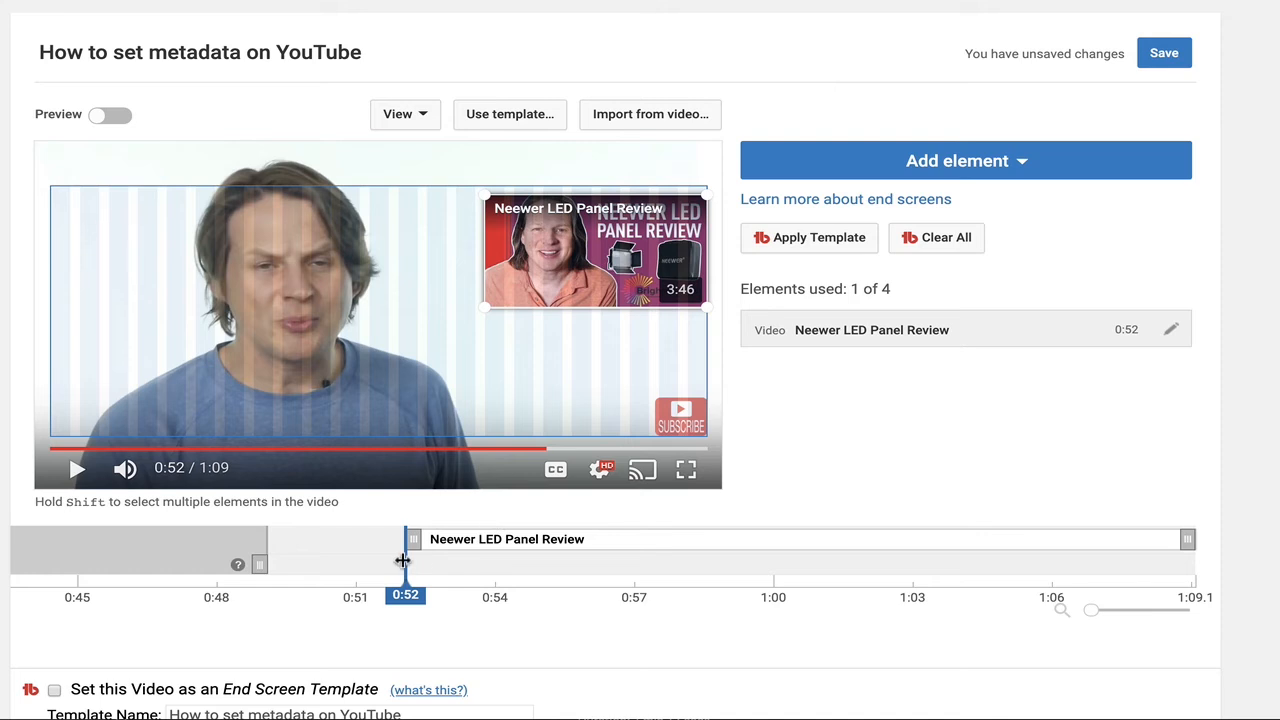
Check the end screen layout at 1:00 and review the element types that can be added.
left_click_drag(405, 565, 806, 566)
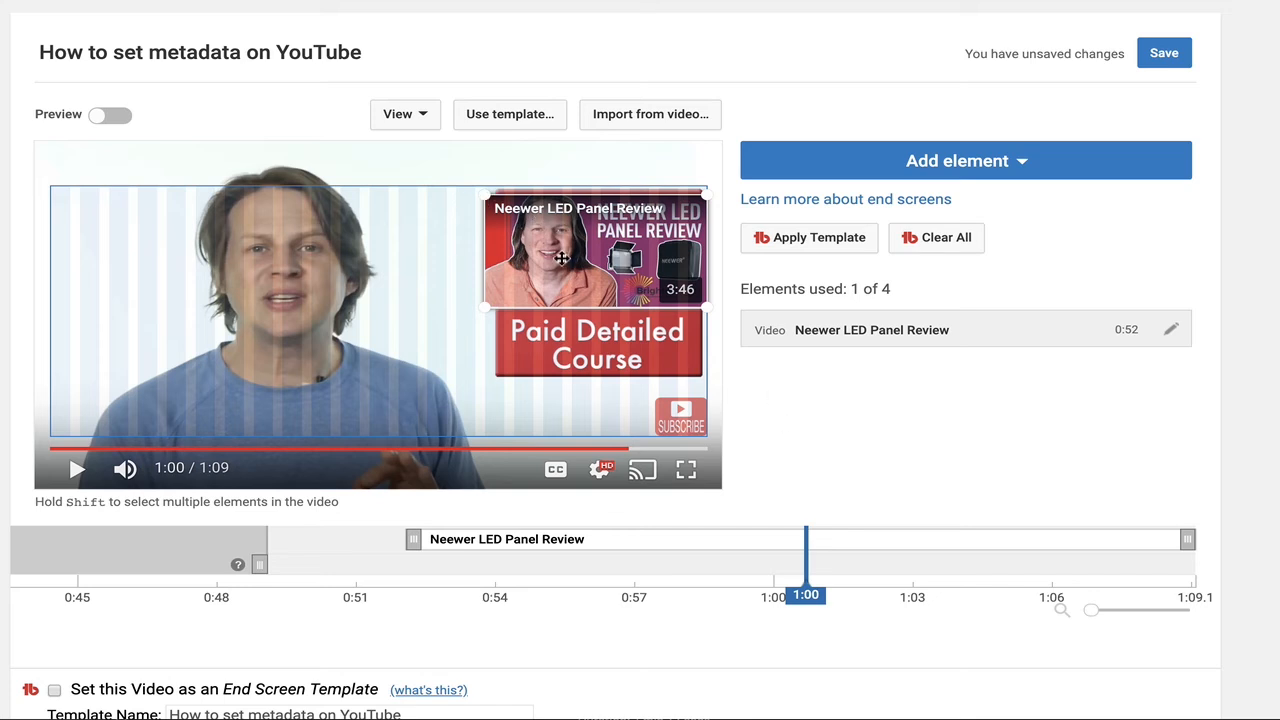
left_click(928, 163)
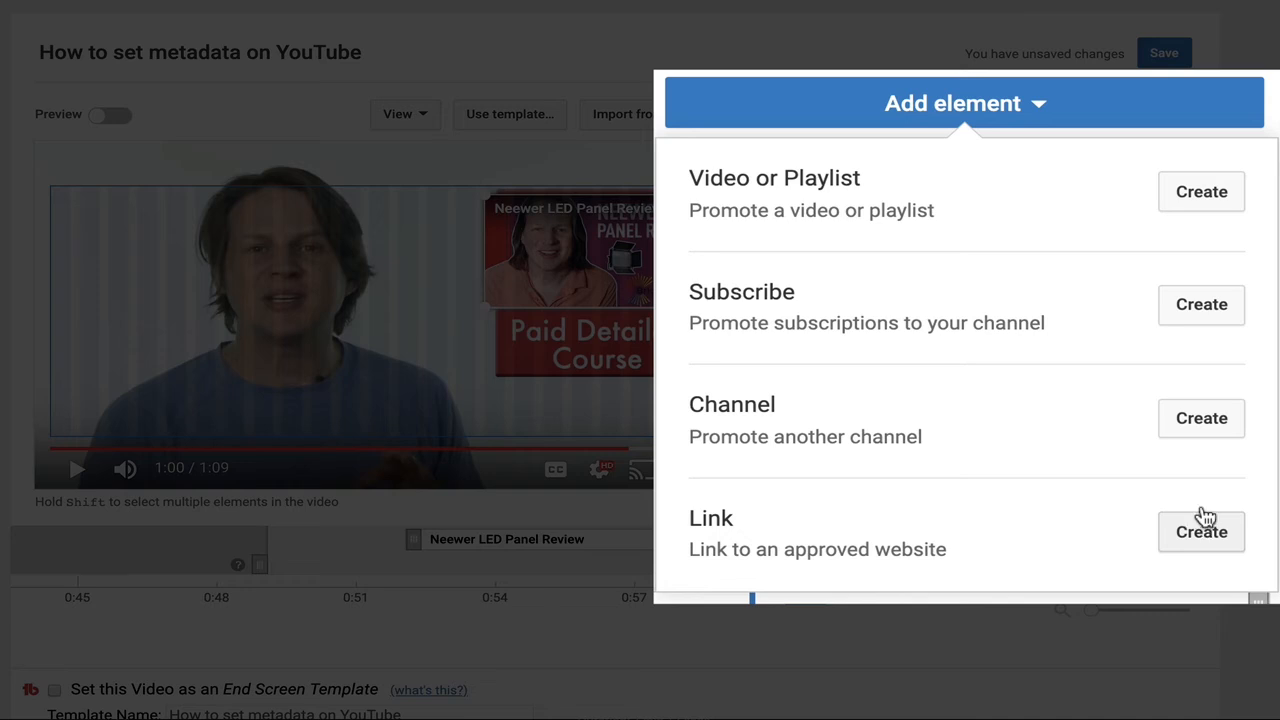
left_click(728, 455)
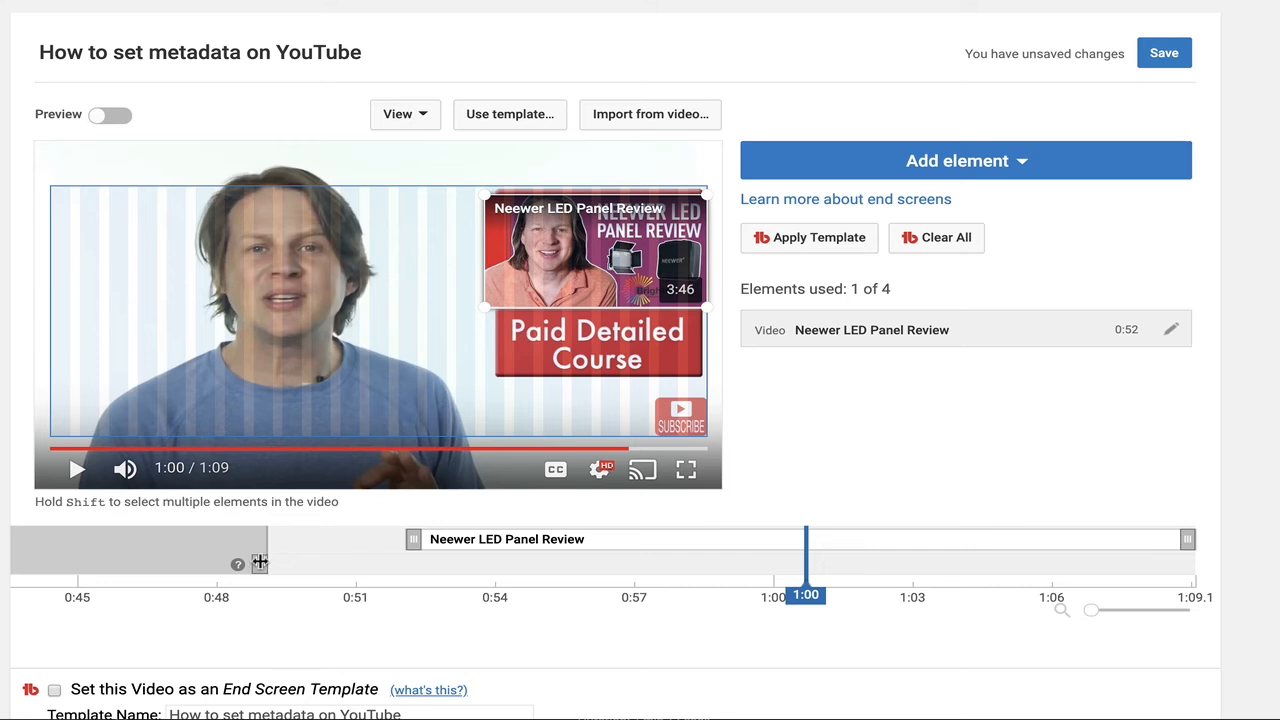
Move the end screen's start to about 0:52 and preview it, pausing playback at 0:54.
left_click(260, 565)
left_click_drag(260, 565, 399, 565)
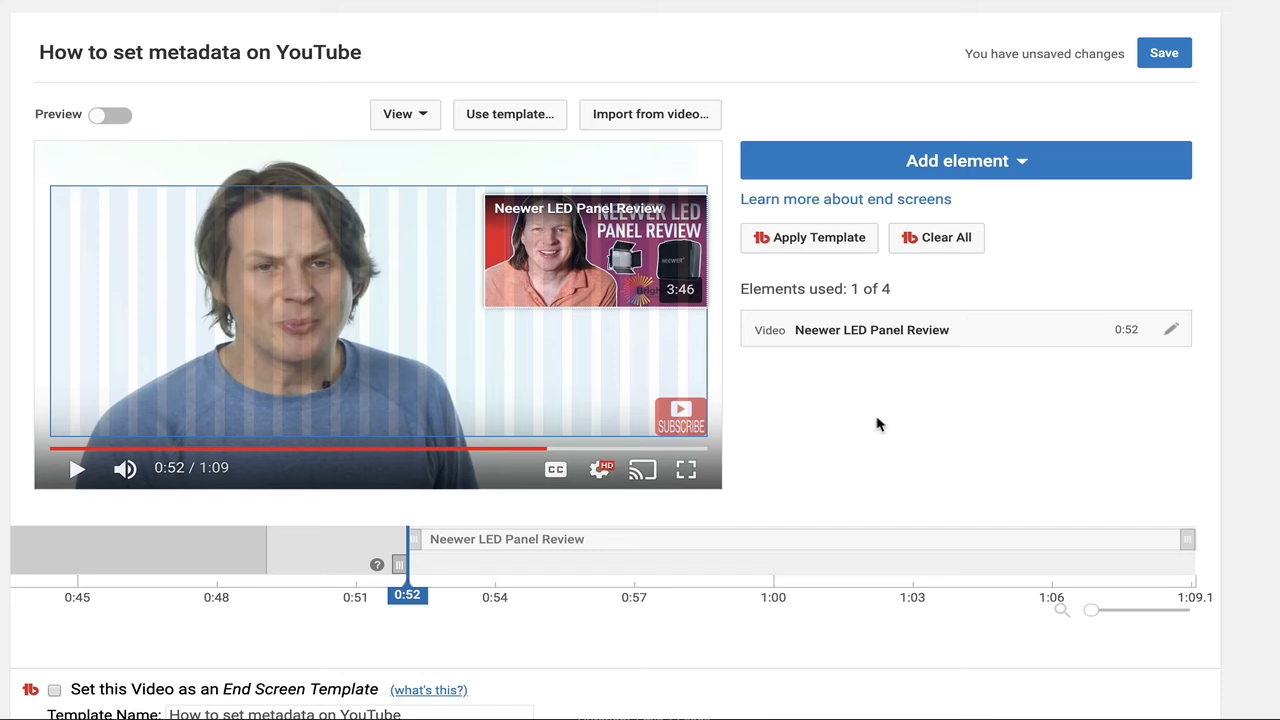
left_click(101, 116)
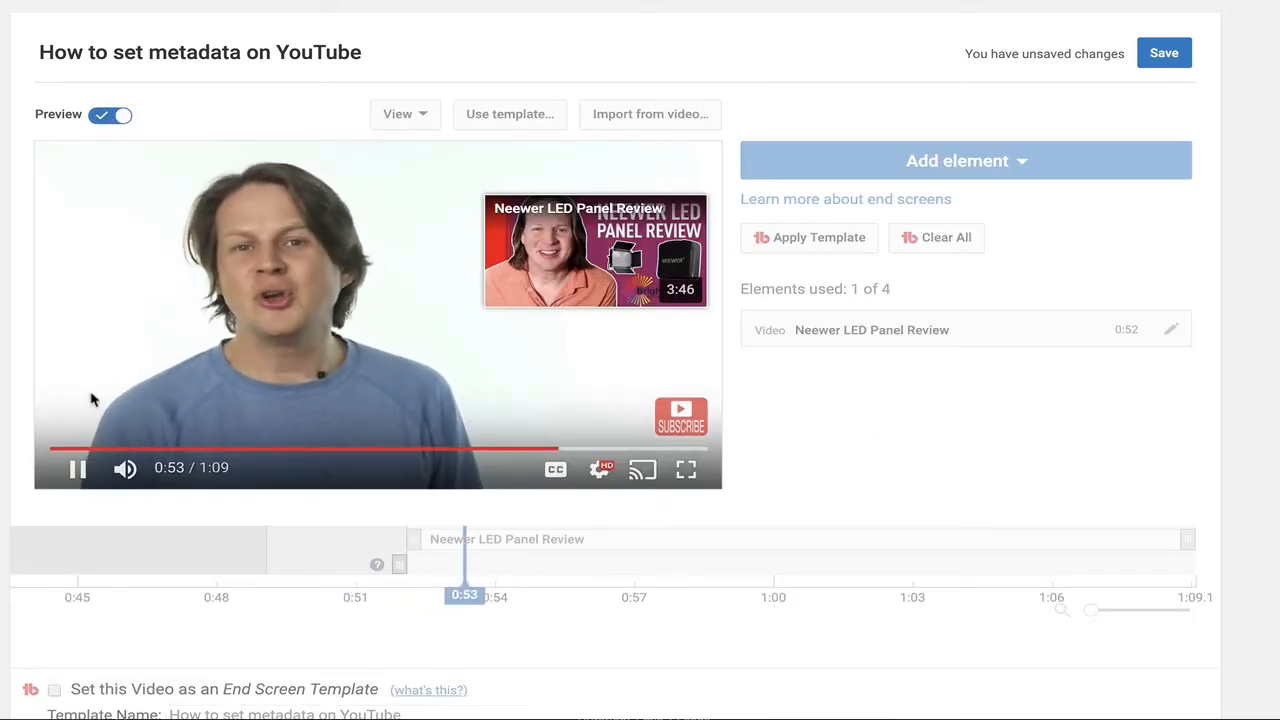
left_click(77, 468)
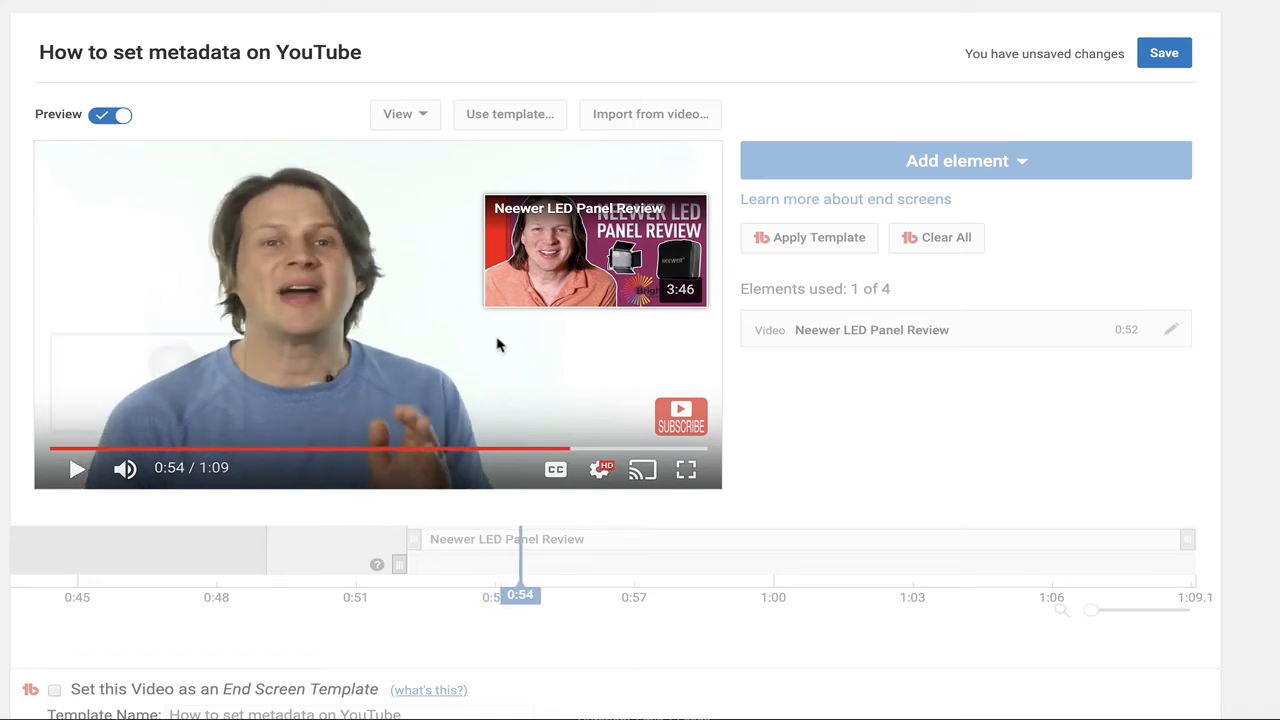
Save the end screen and return to the video's details, showing the additional options.
left_click(1163, 56)
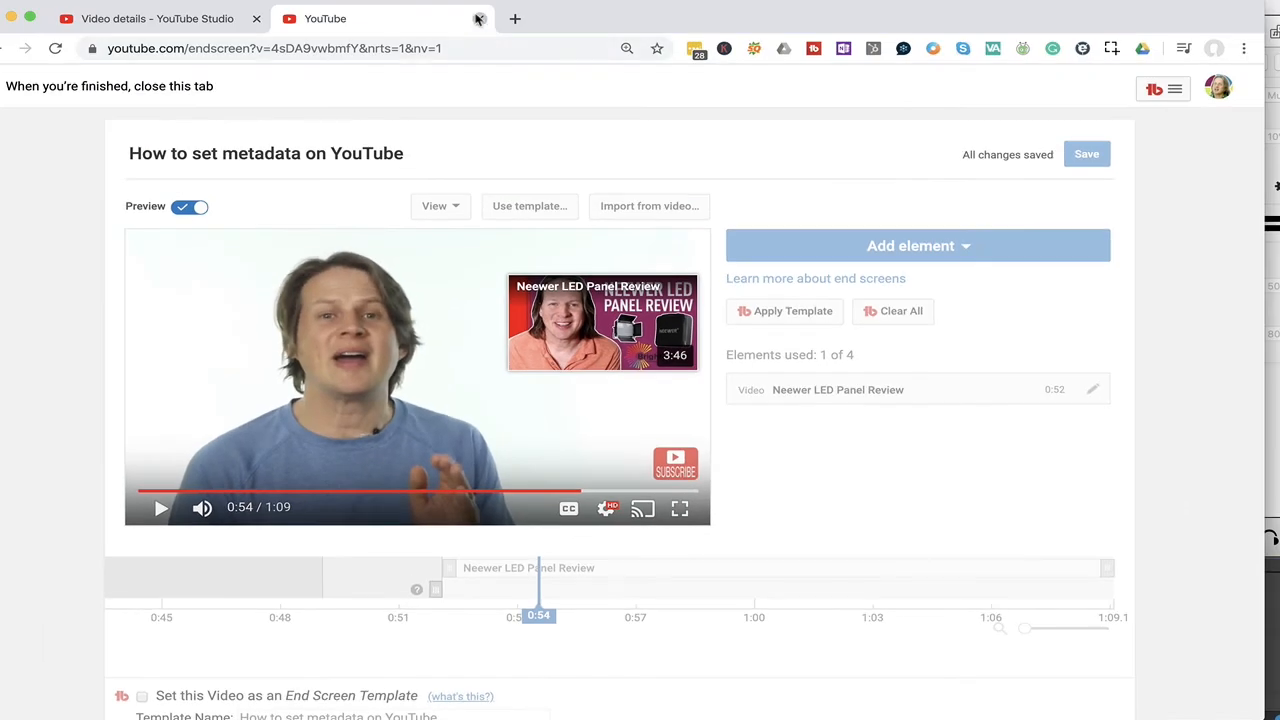
left_click(477, 17)
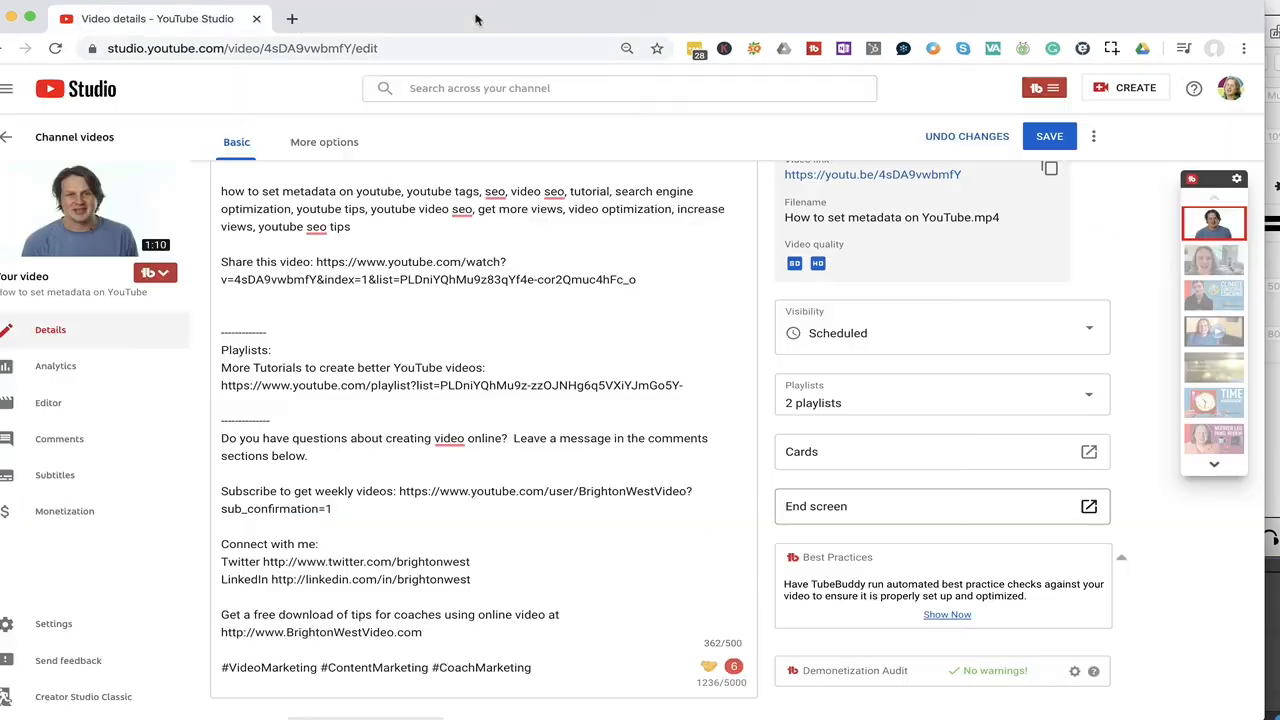
scroll(577, 200, "up", 3)
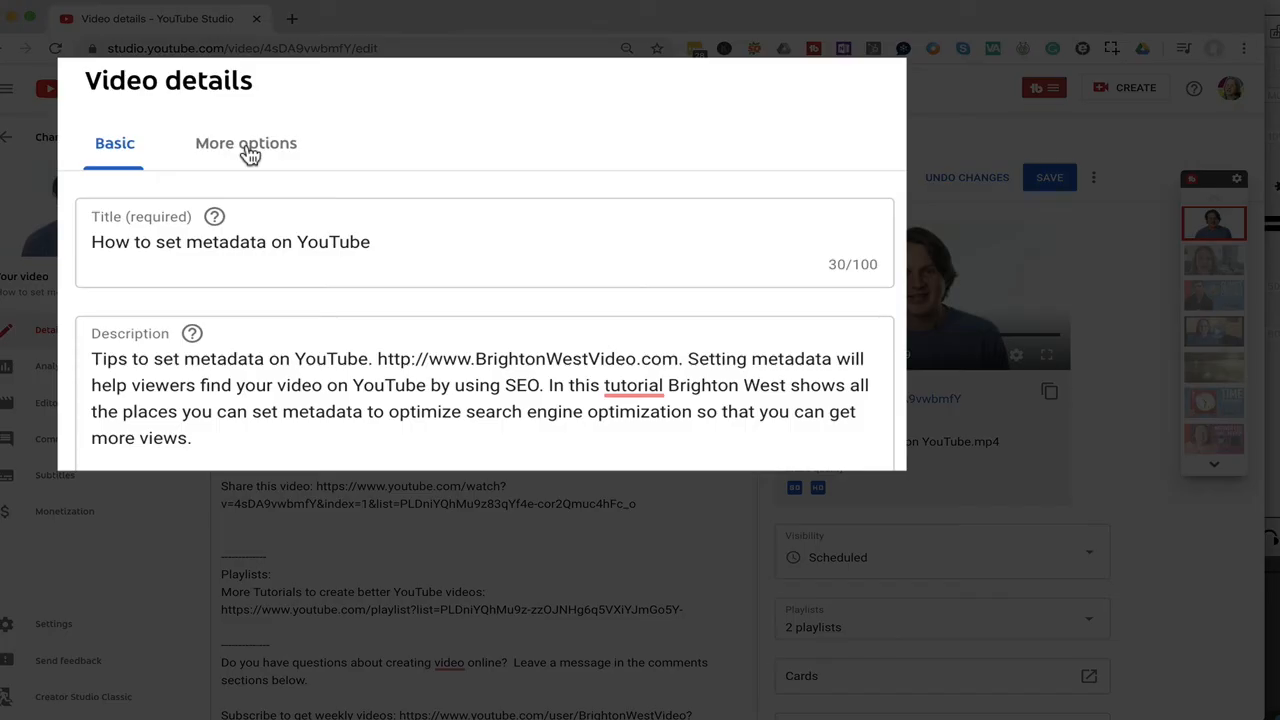
left_click(246, 145)
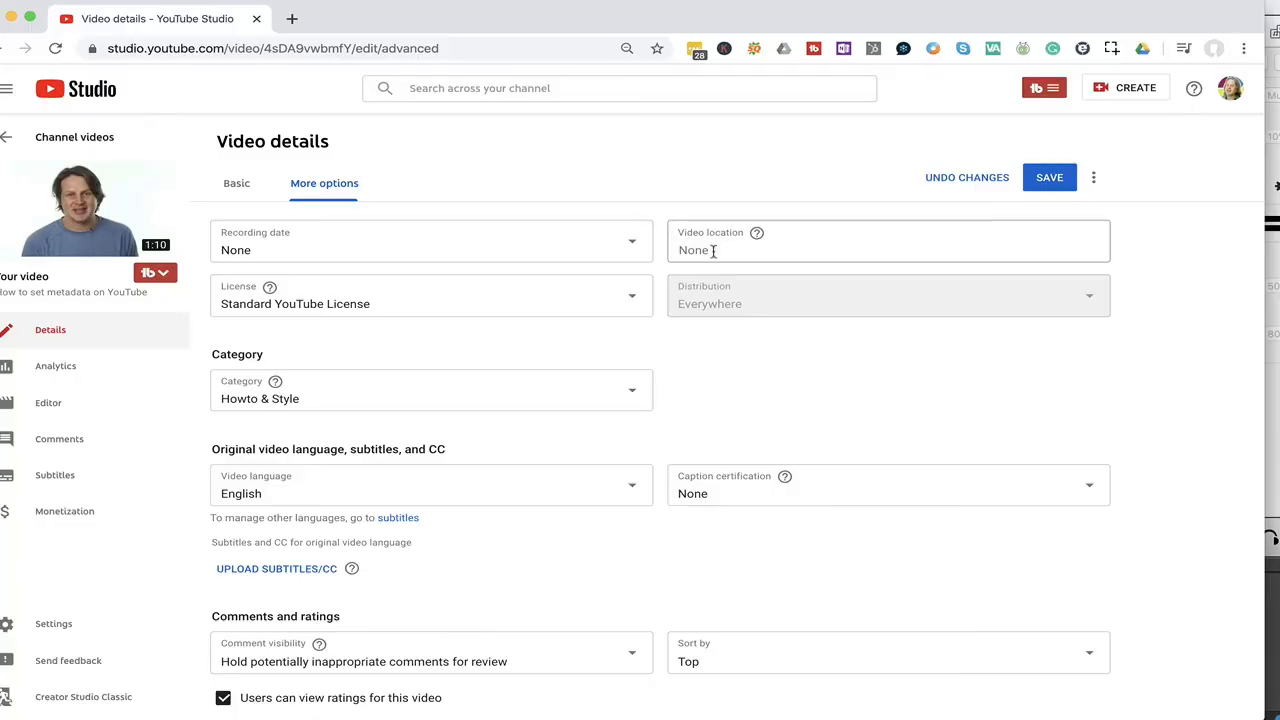
Review the additional video settings, including the list of available categories, keeping Howto & Style.
mouse_move(764, 240)
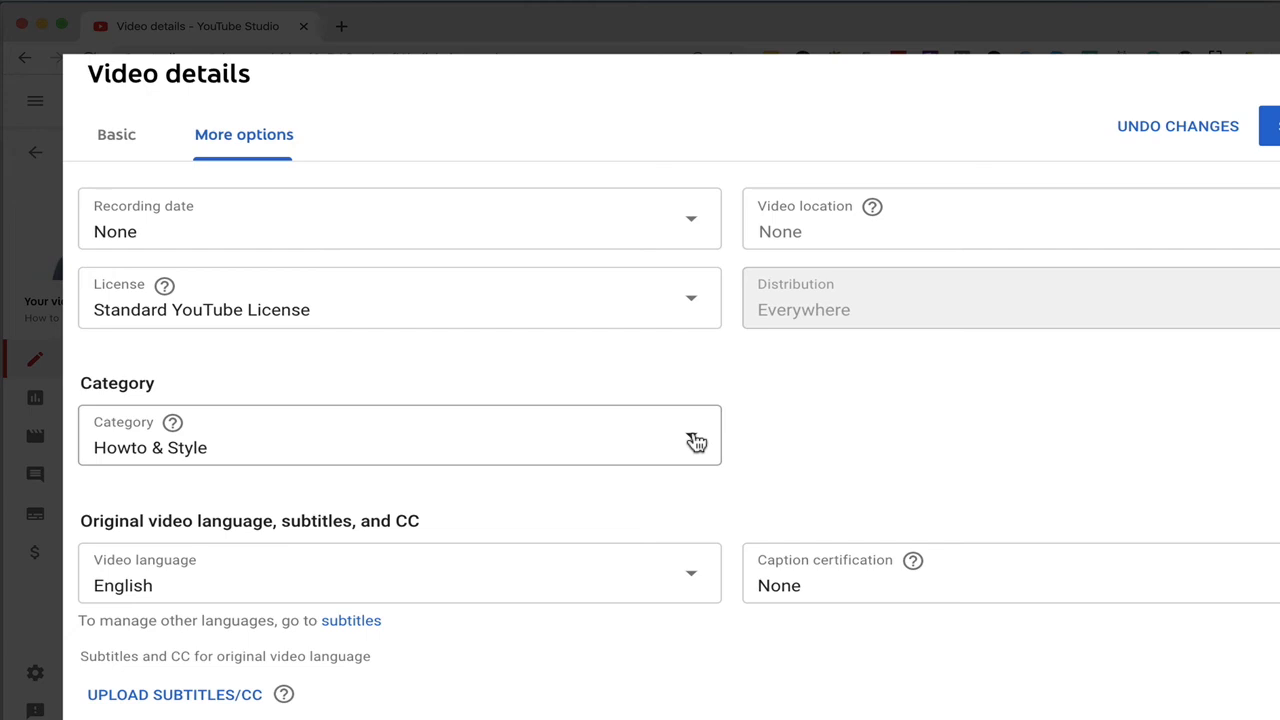
scroll(790, 425, "down", 1)
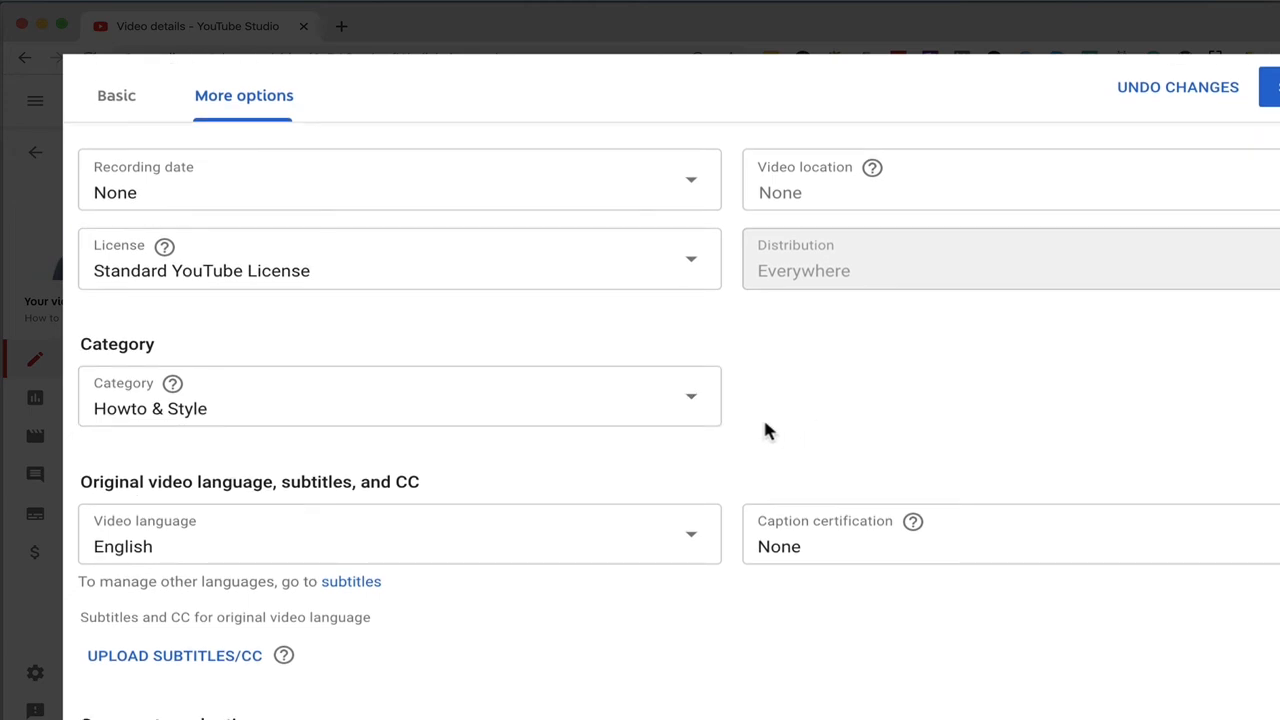
left_click(699, 402)
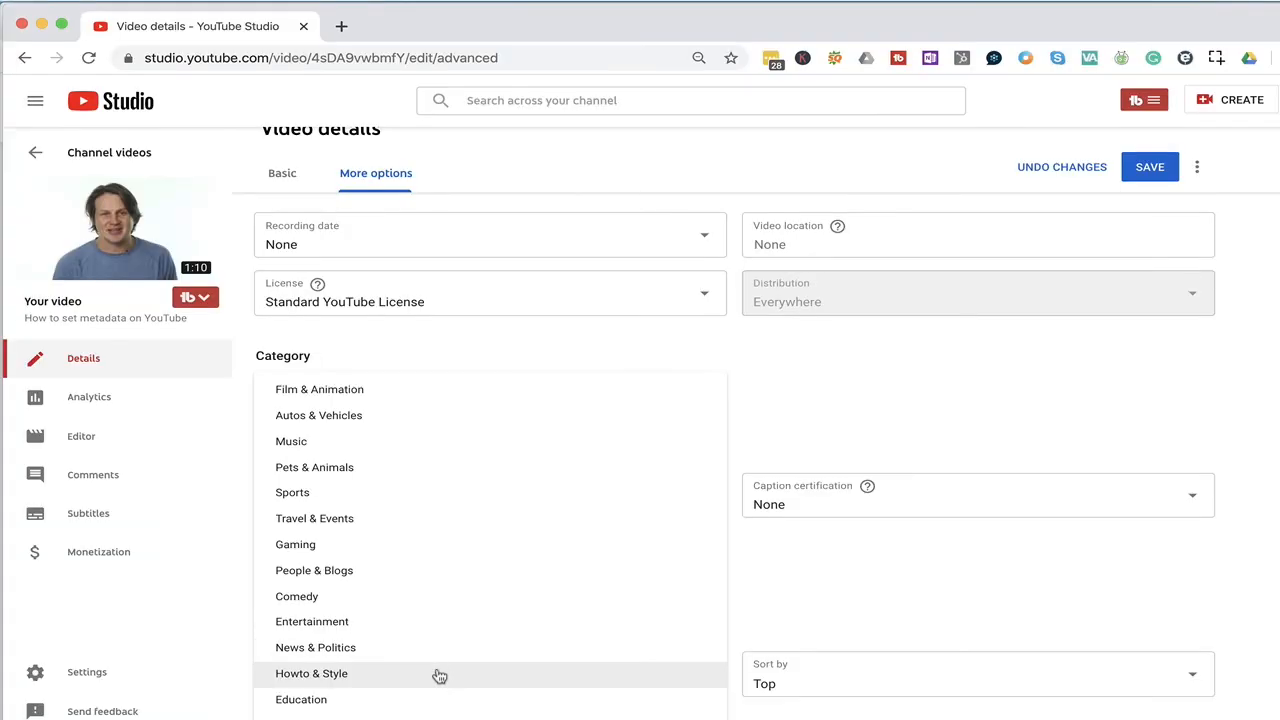
left_click(849, 382)
scroll(787, 386, "down", 2)
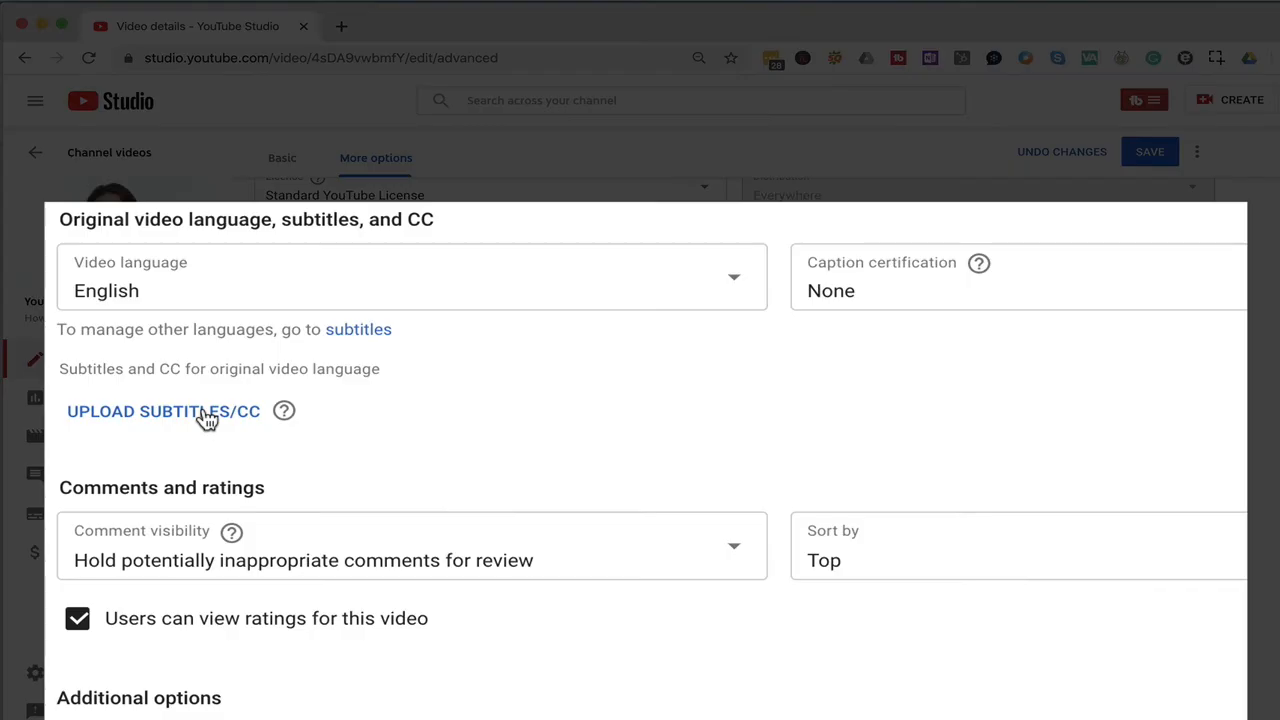
left_click(207, 414)
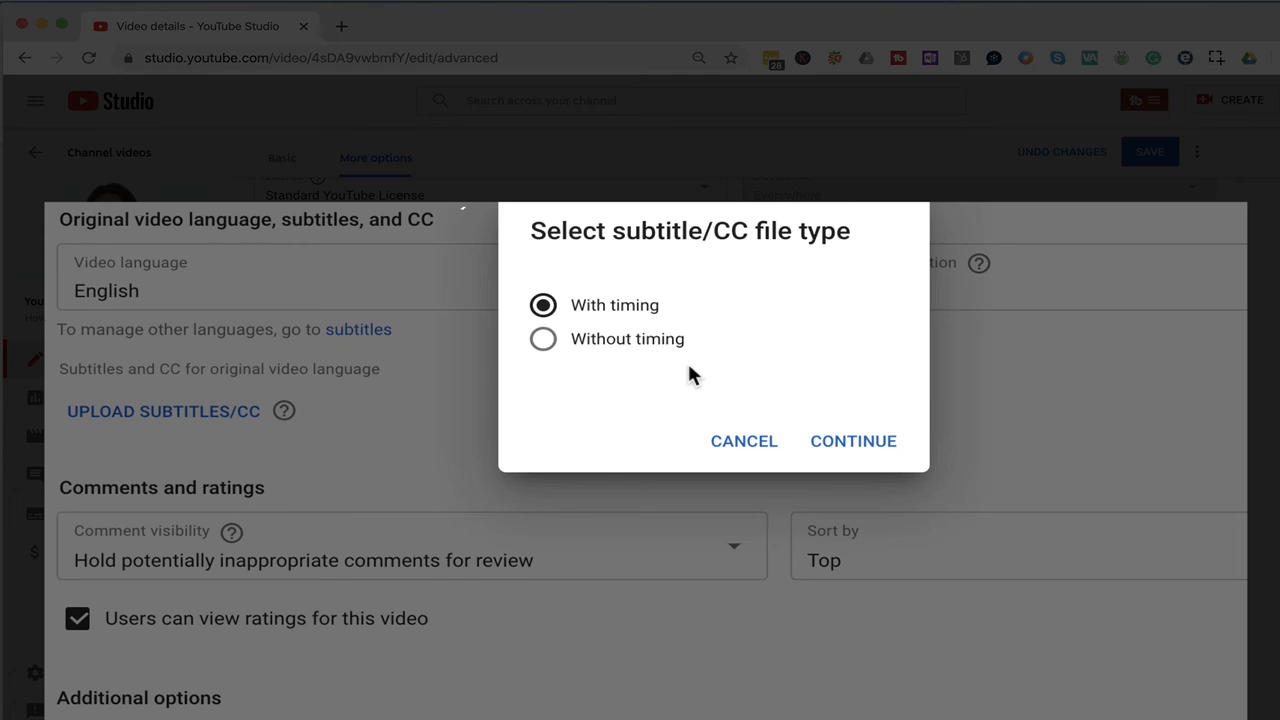
left_click(848, 452)
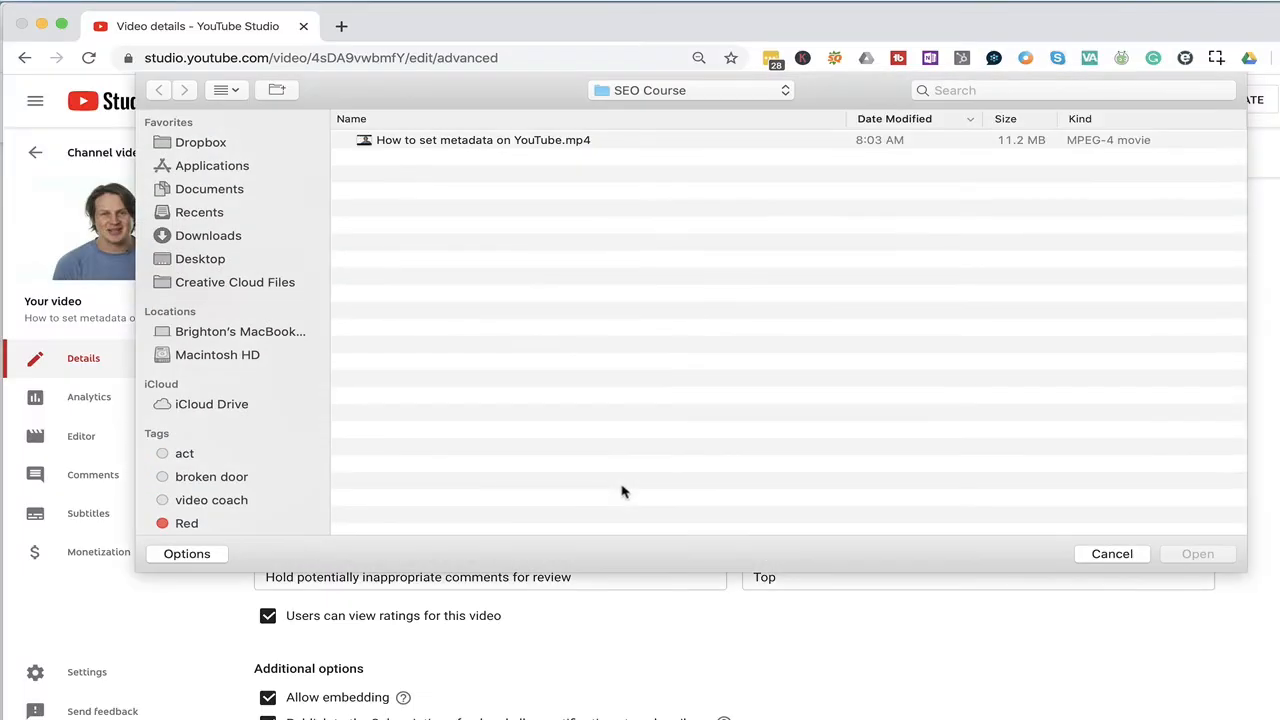
left_click(1115, 554)
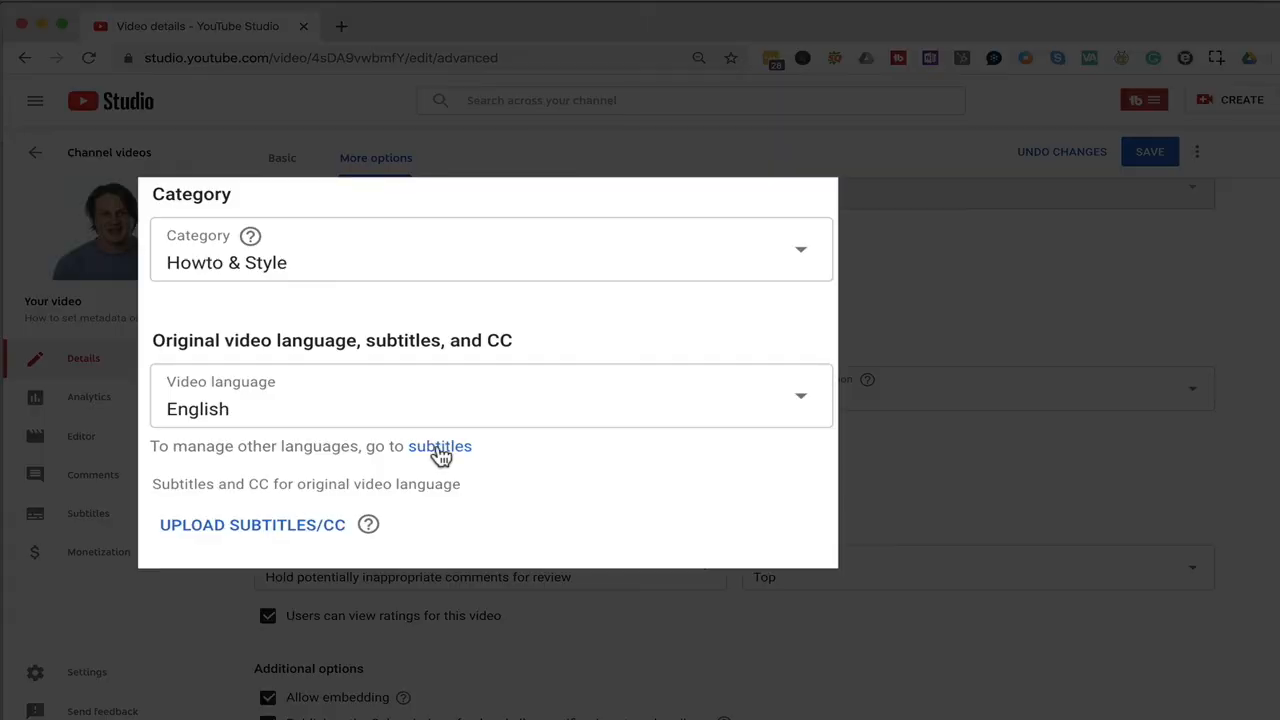
Go to the video's subtitles page, discarding the unsaved changes, and add English as a subtitle language.
left_click(440, 447)
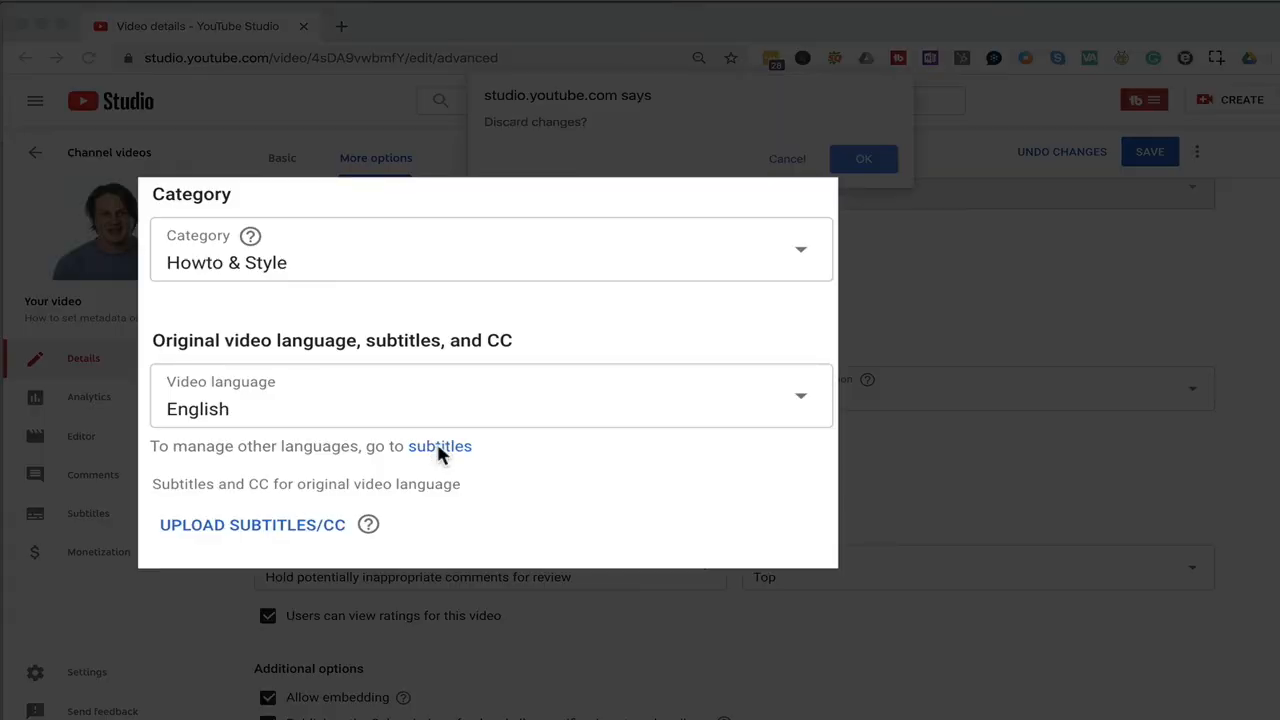
left_click(864, 158)
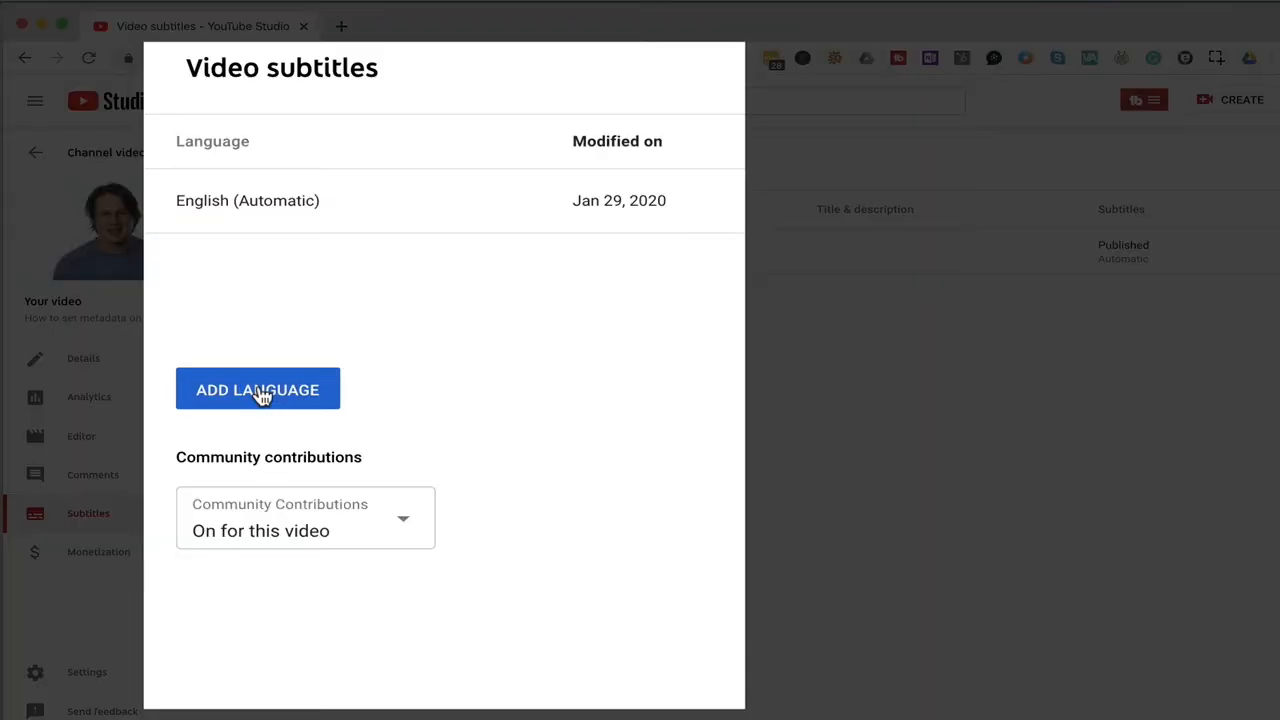
left_click(262, 397)
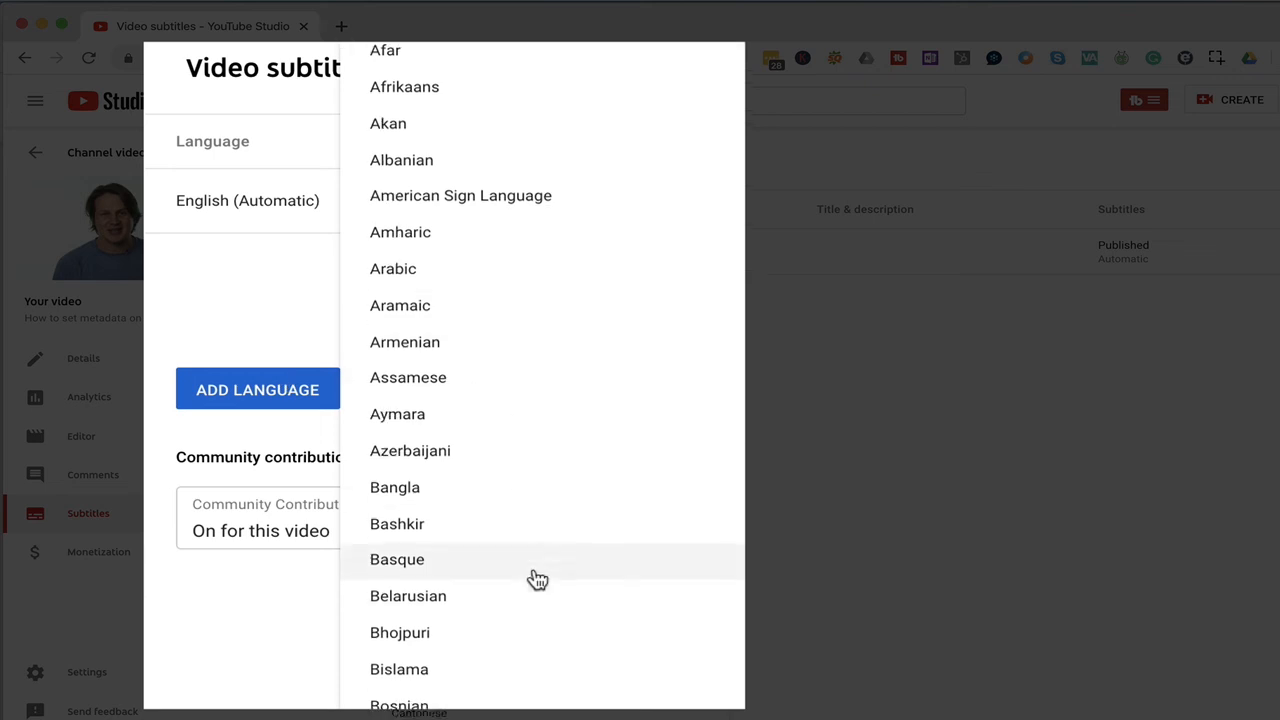
scroll(530, 577, "down", 10)
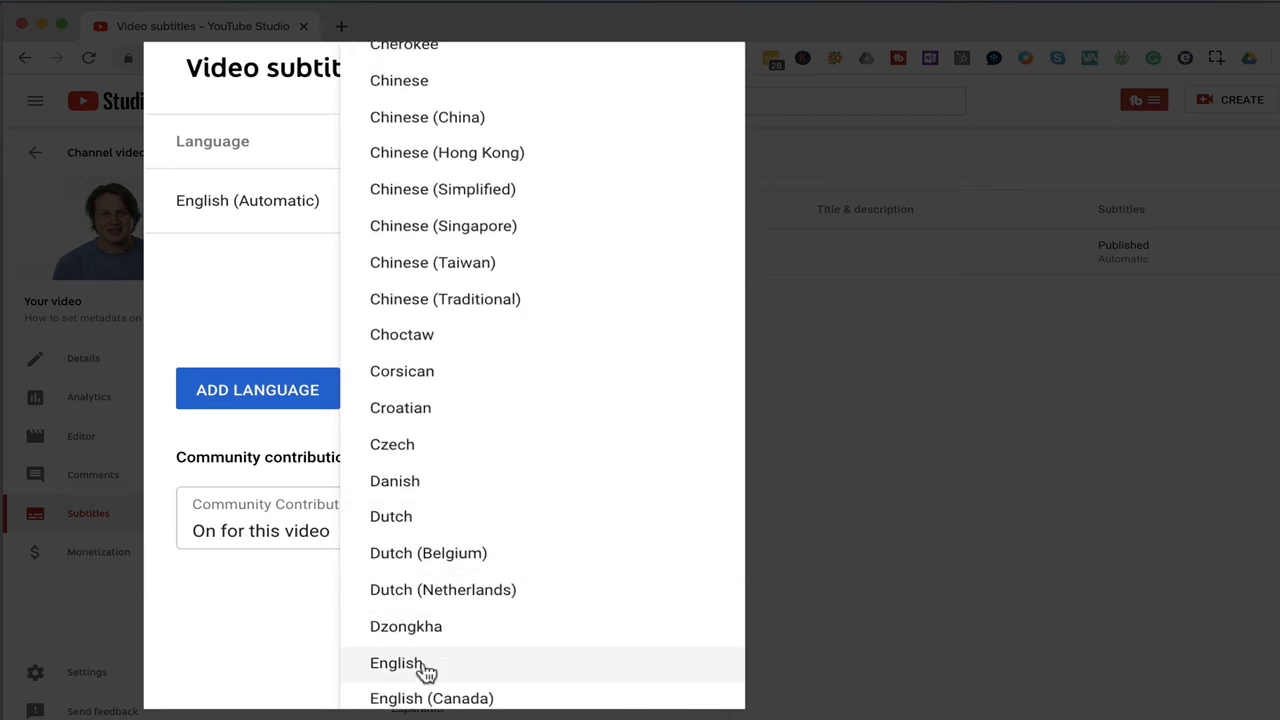
left_click(427, 672)
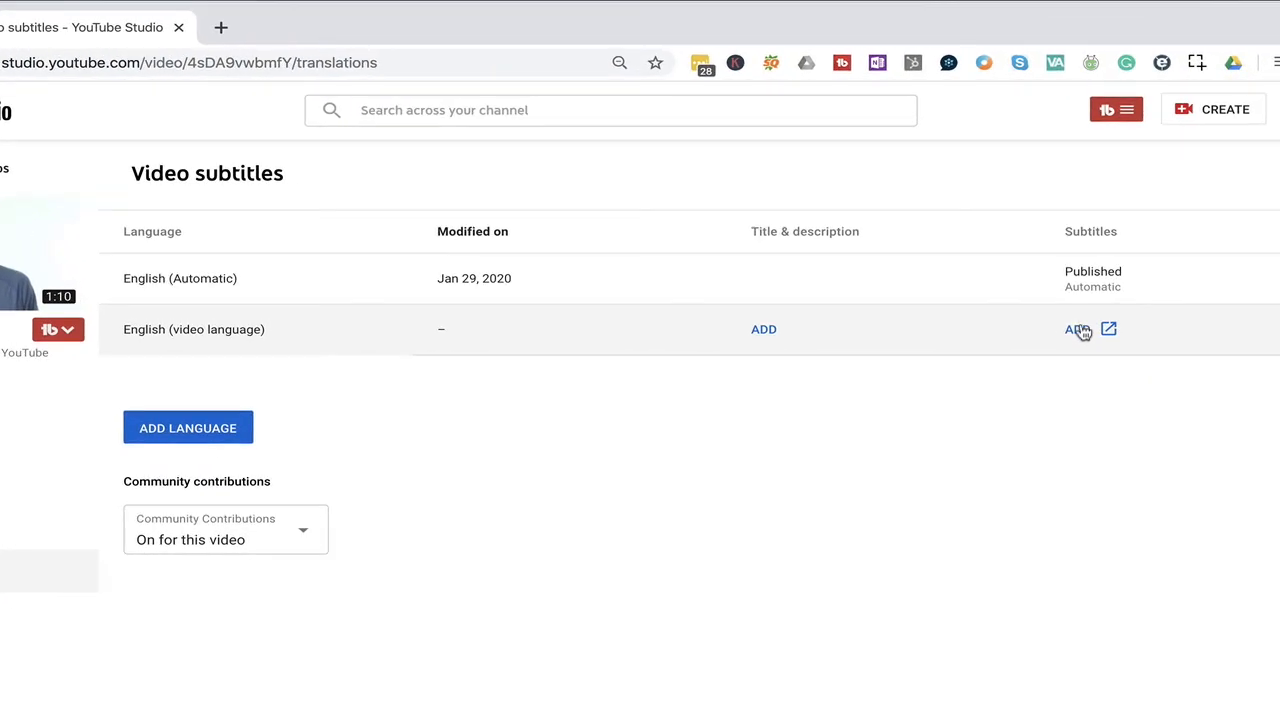
Look at the methods for adding English subtitles and the Transcribe and auto-sync editor, and close it without entering a transcript.
left_click(1078, 330)
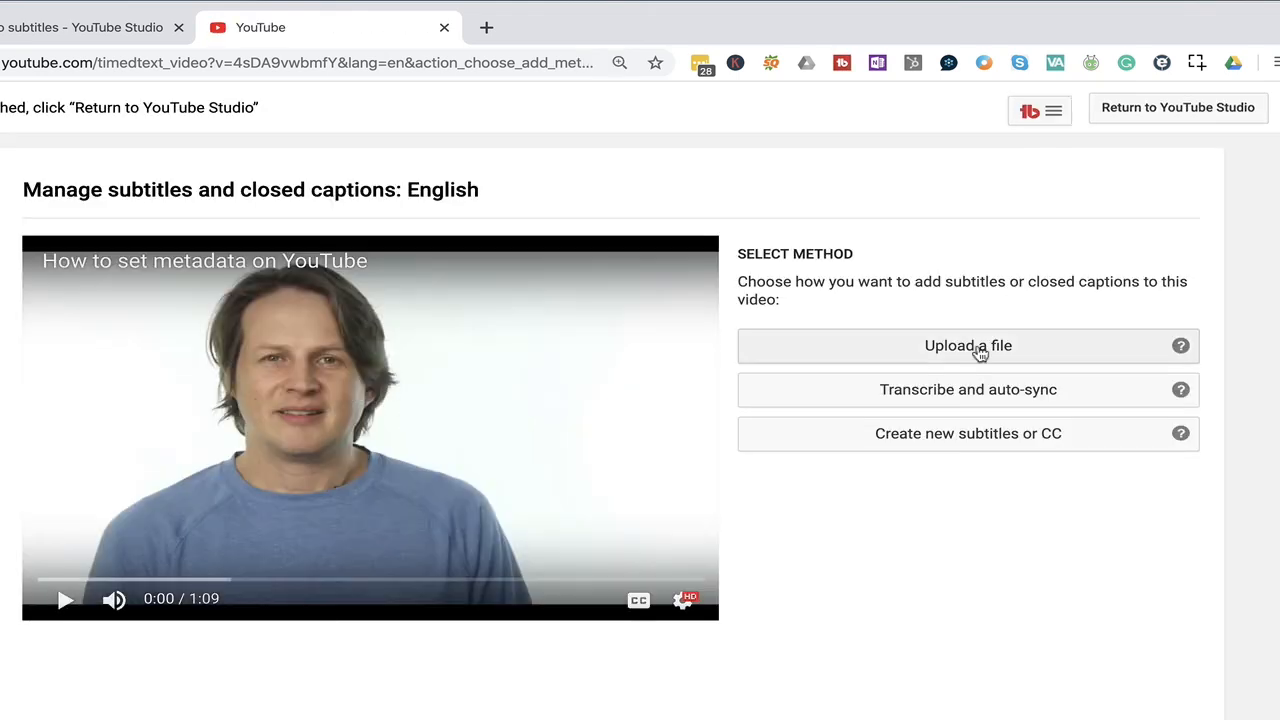
left_click(998, 396)
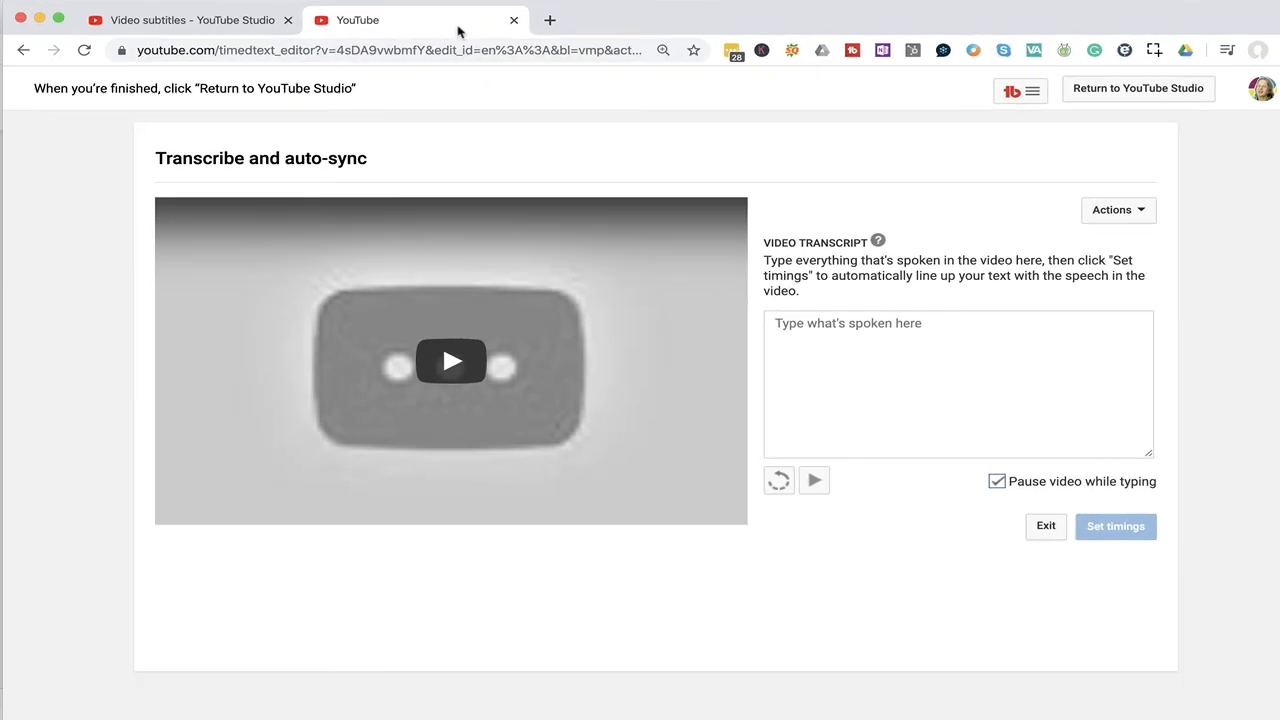
left_click(514, 20)
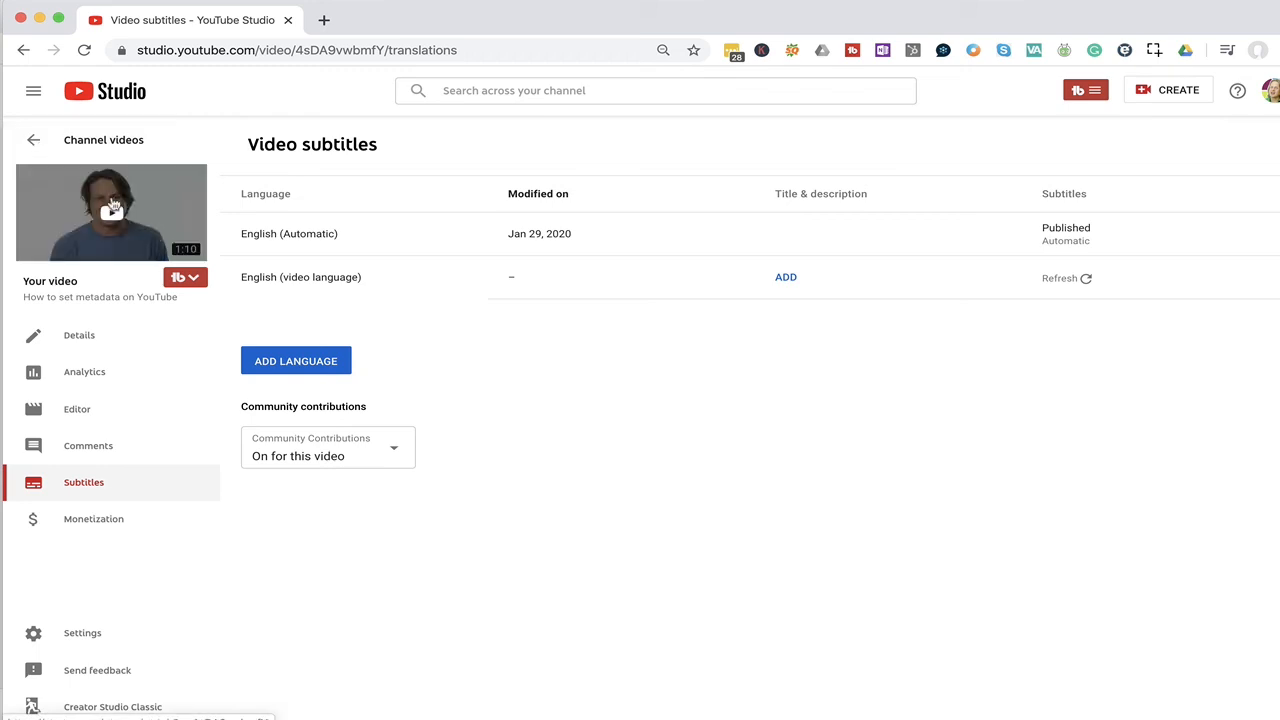
Open the automatic English subtitles in the Classic Studio editor, look at the timed transcript, and discard the draft without editing any lines.
left_click(420, 275)
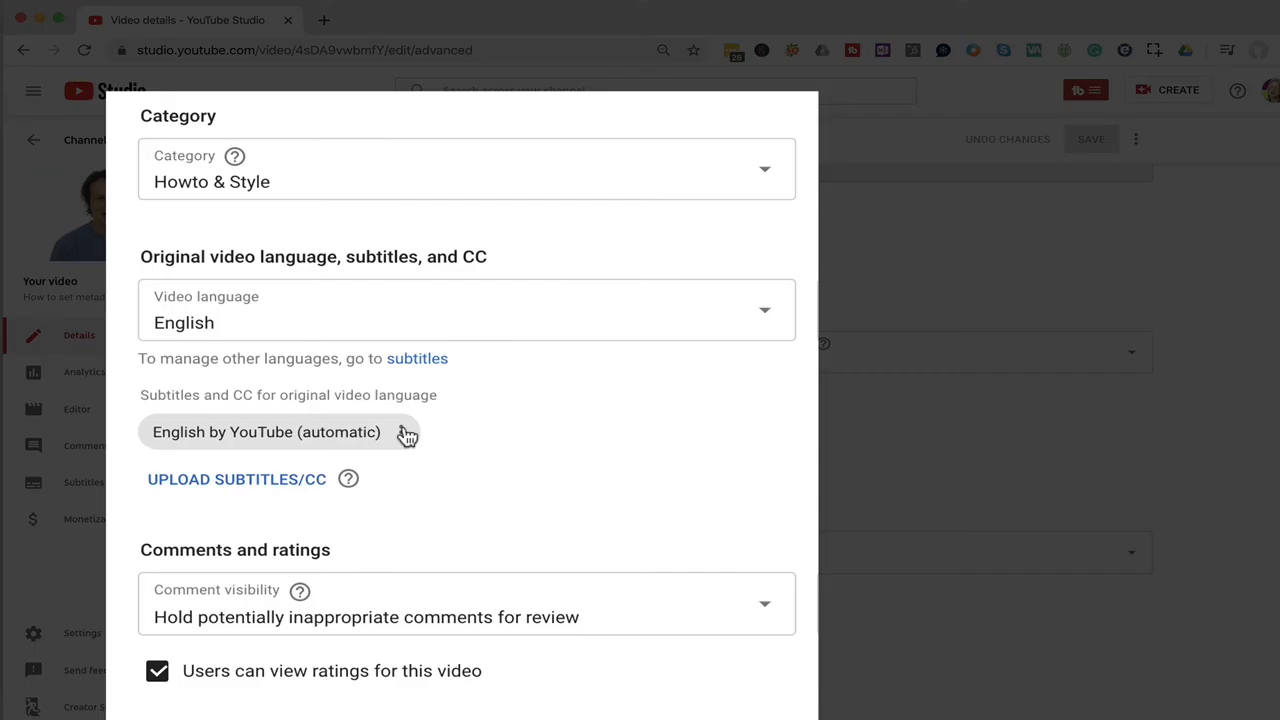
left_click(406, 433)
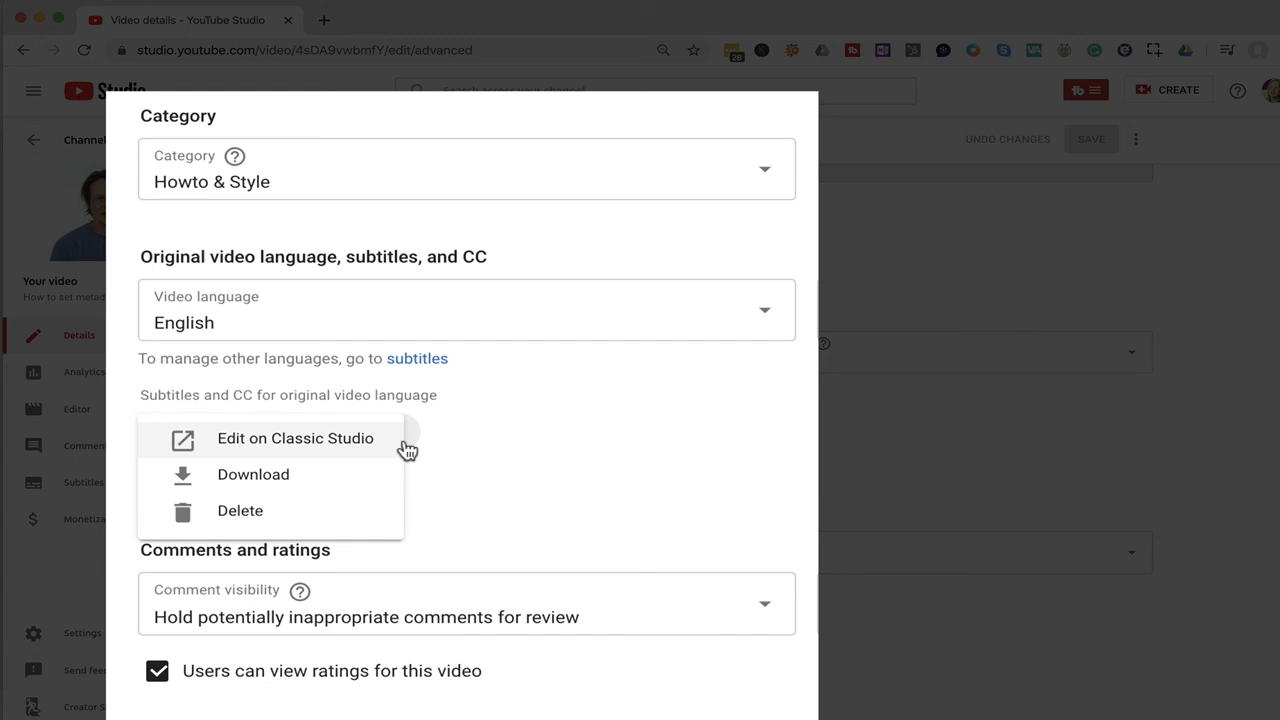
left_click(330, 444)
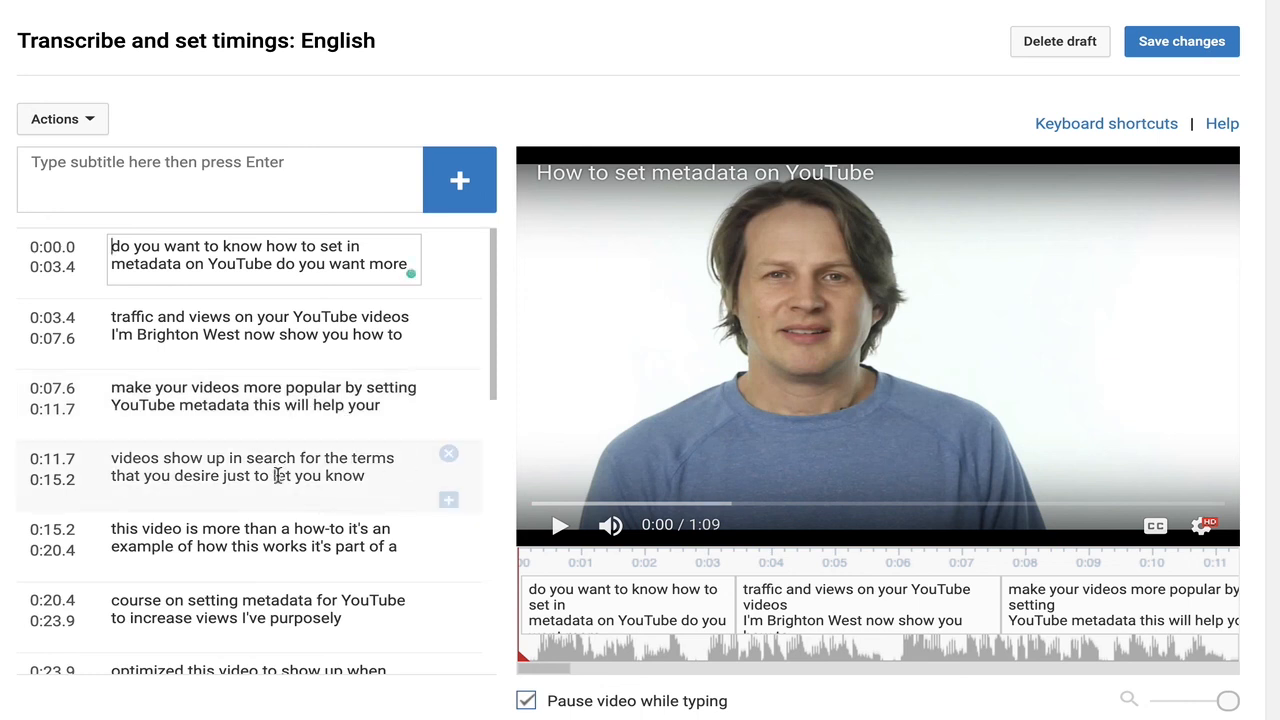
left_click(1060, 42)
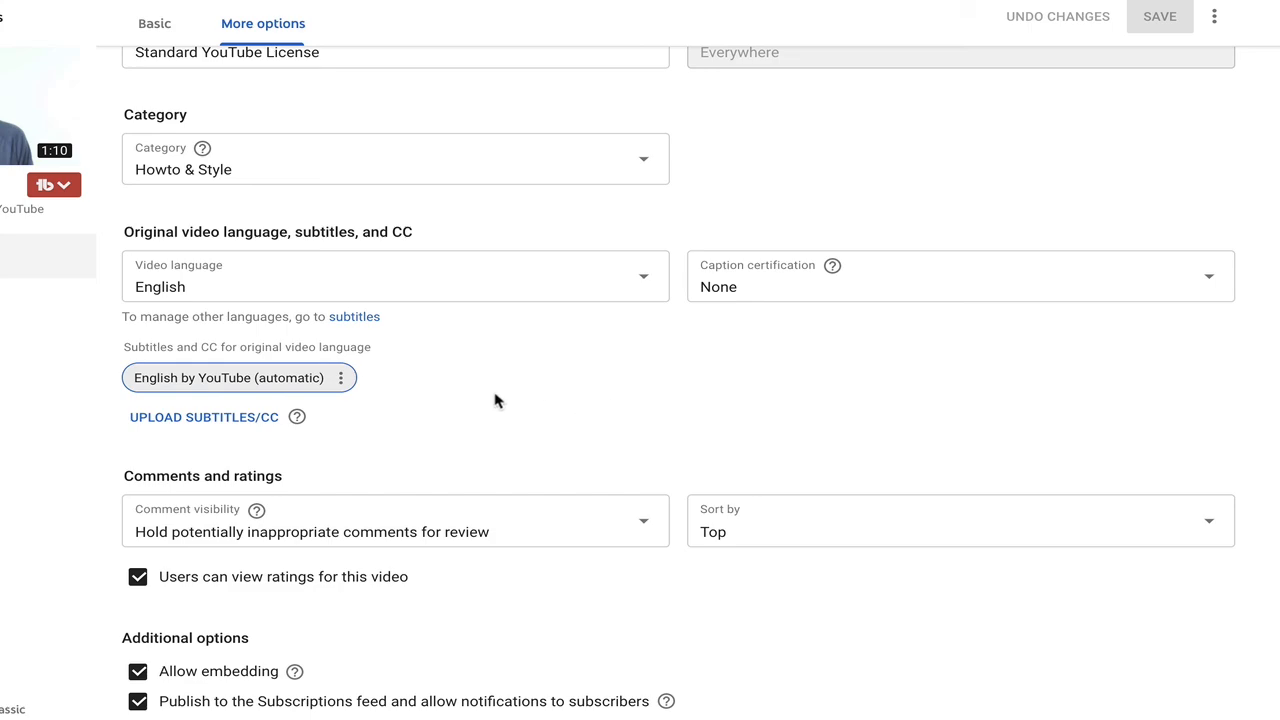
Review the comment visibility choices, keeping Hold potentially inappropriate comments for review, and examine the embedding, subscriber notification and paid promotion options.
scroll(495, 395, "down", 2)
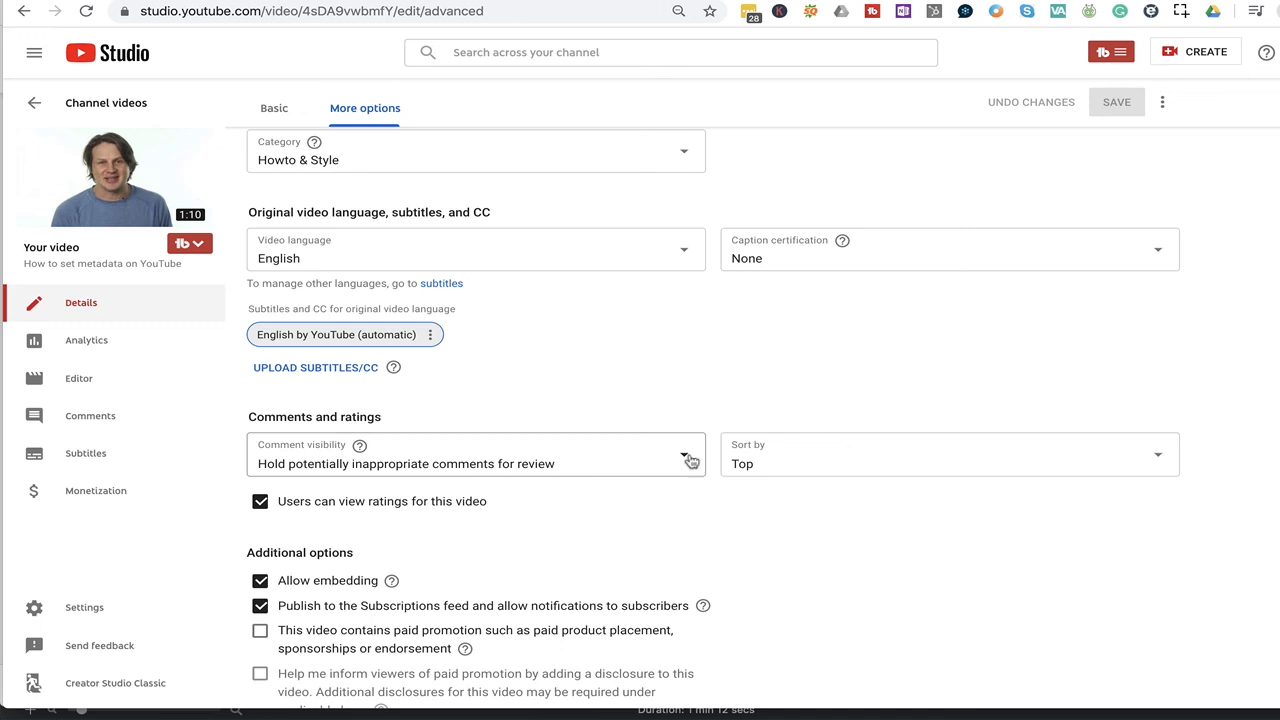
left_click(688, 459)
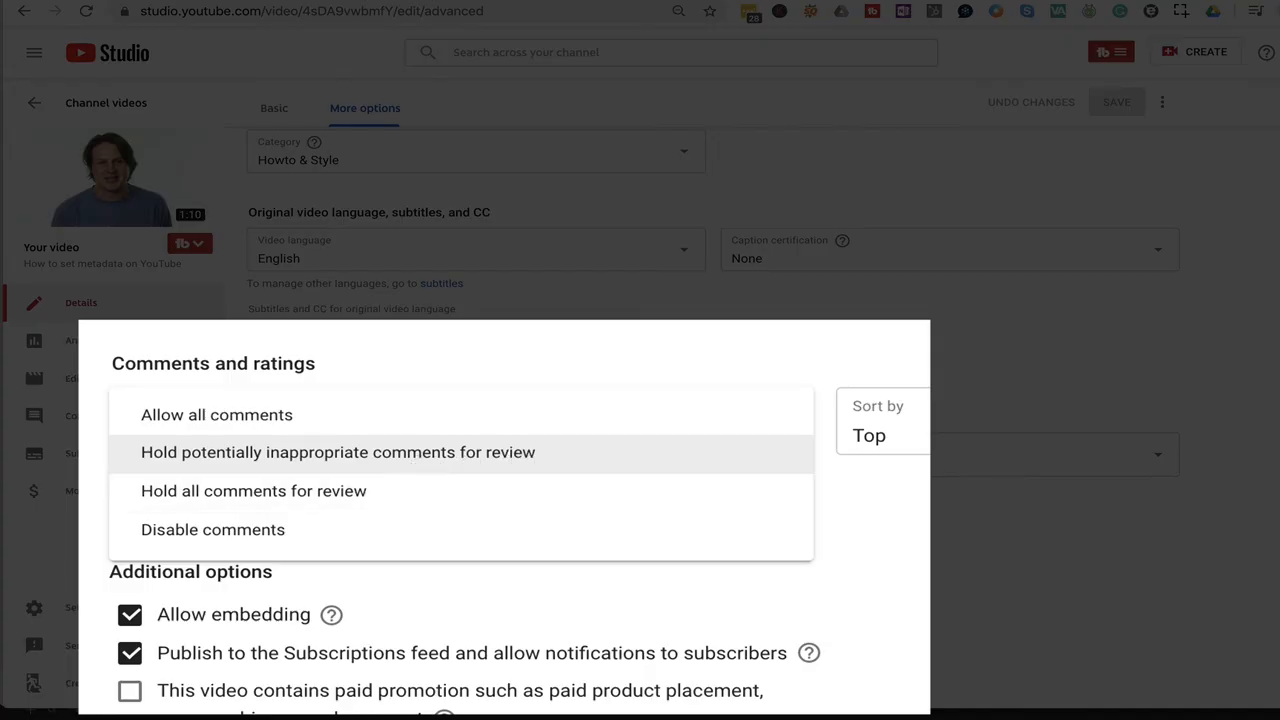
left_click(743, 386)
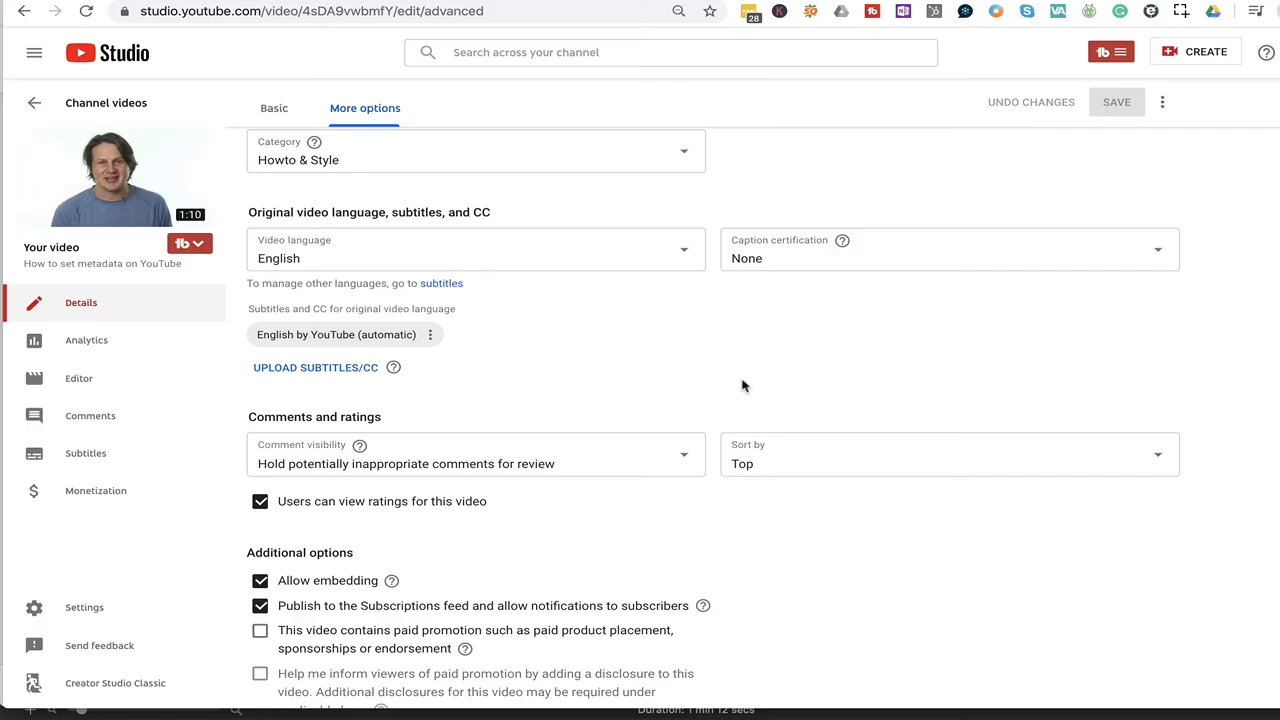
scroll(771, 561, "down", 1)
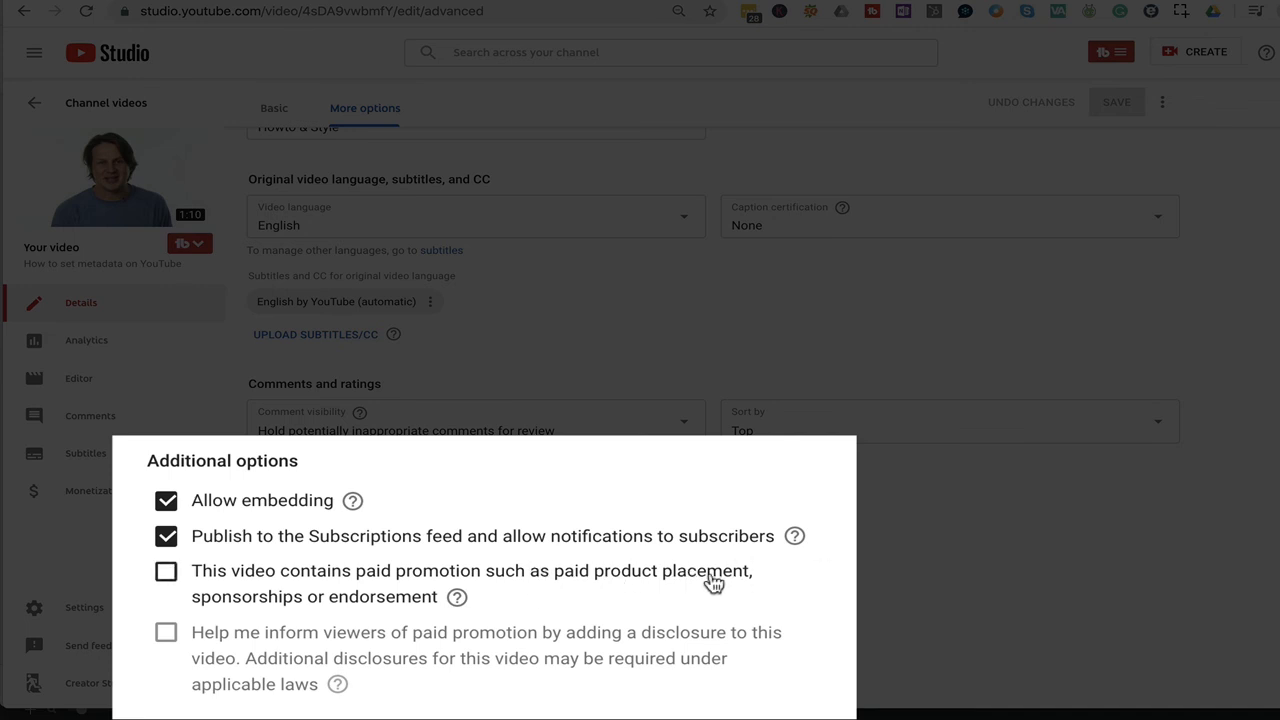
scroll(899, 605, "up", 1)
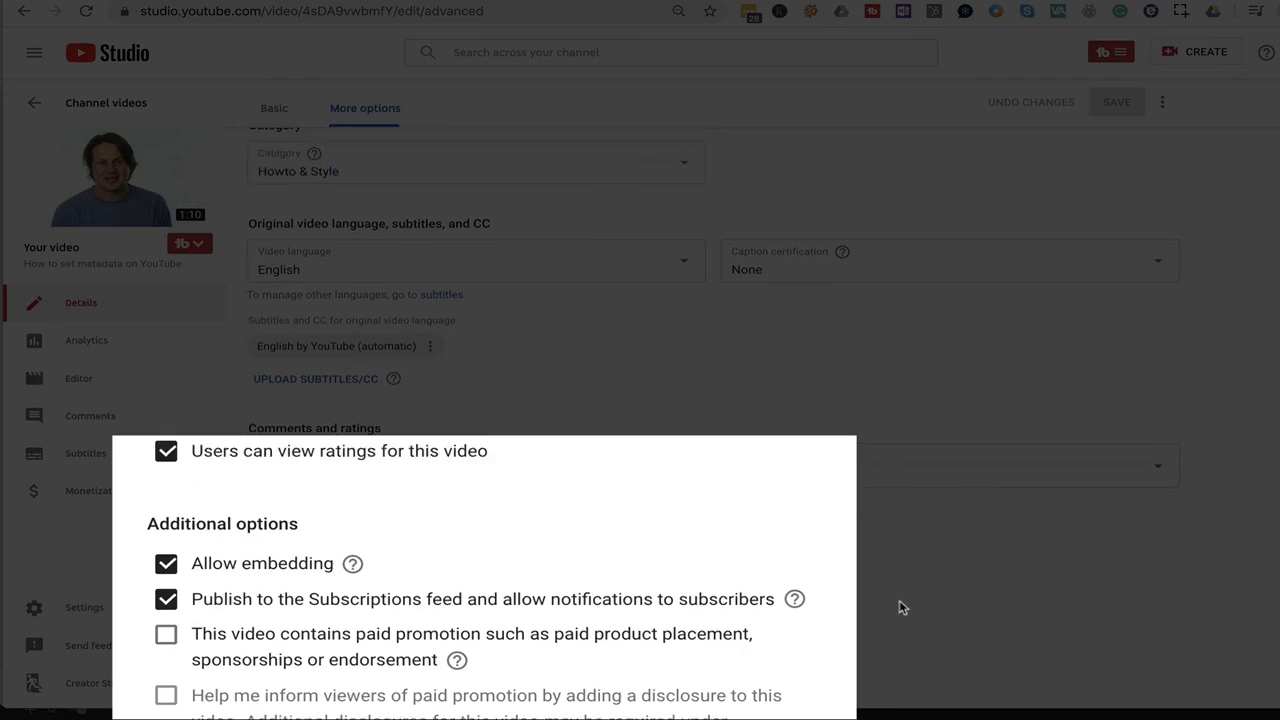